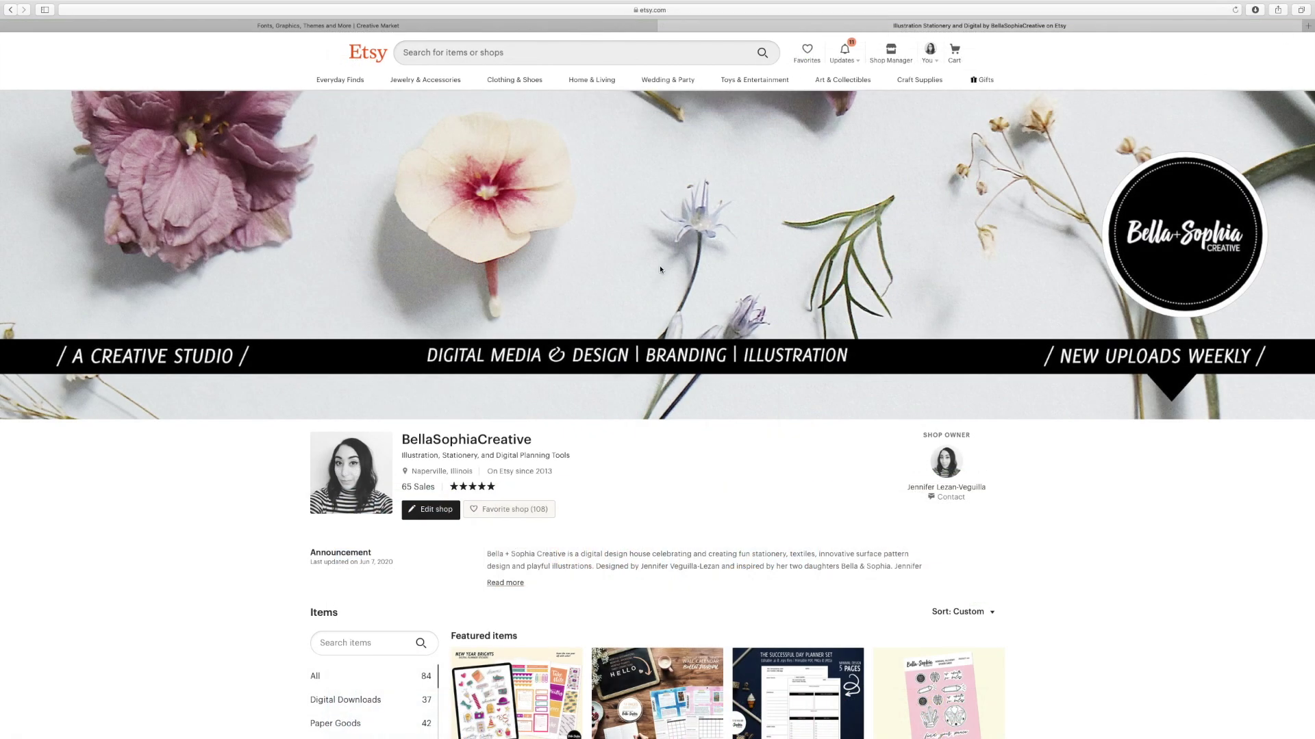
# Step: Switch to the Creative Market tab and go to the designer's Shop Profile page
pyautogui.scroll(-2, 661, 270)
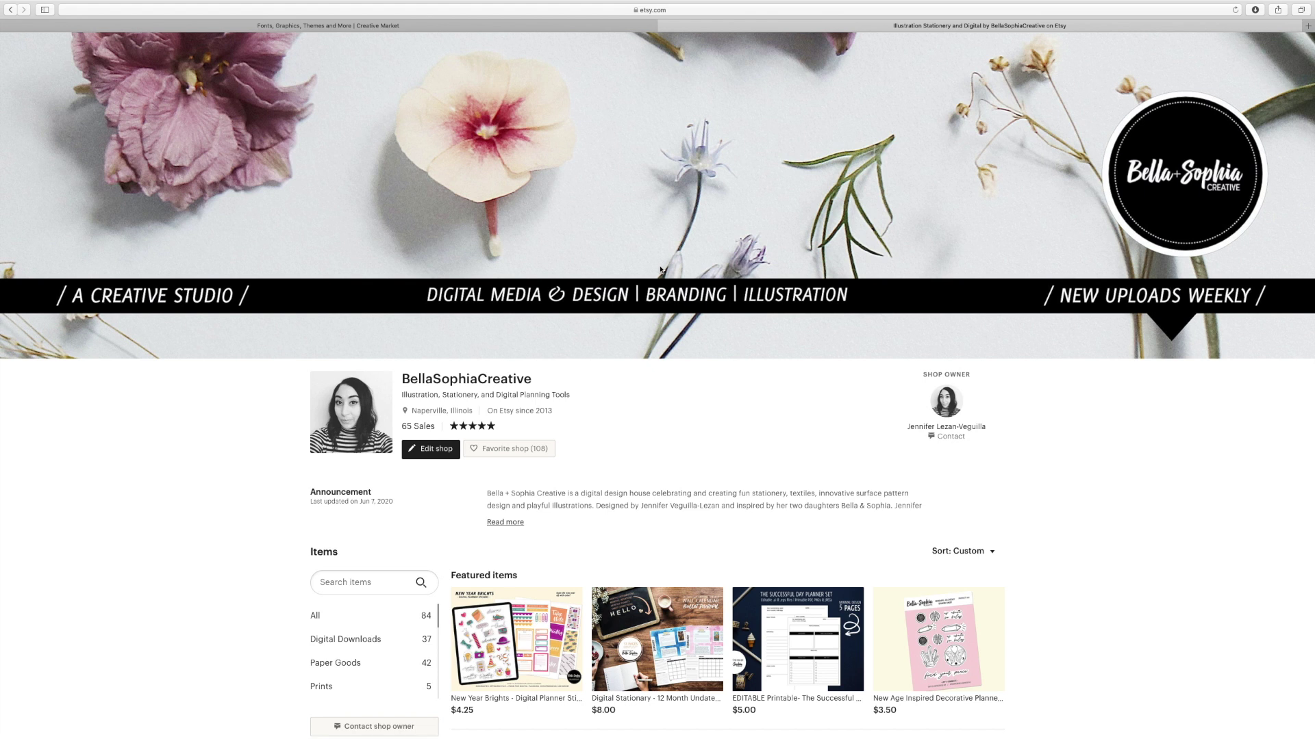
pyautogui.click(430, 38)
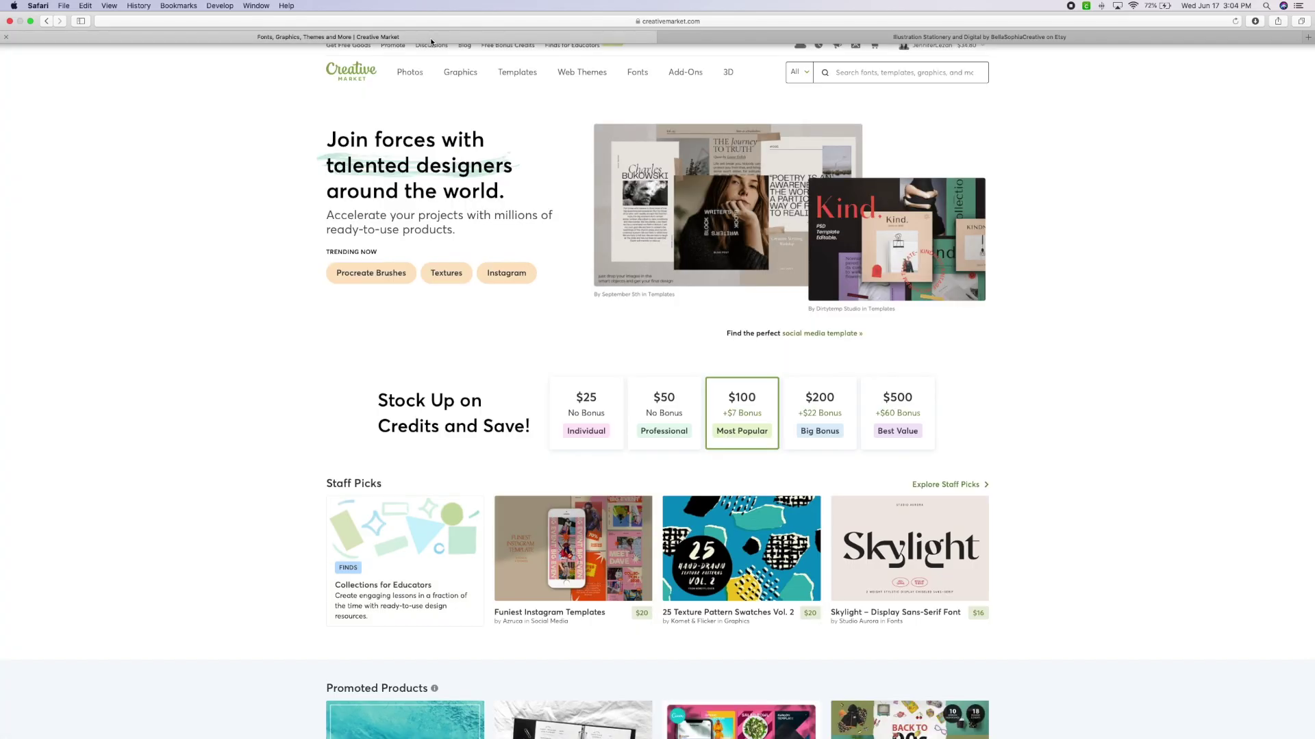
pyautogui.click(931, 47)
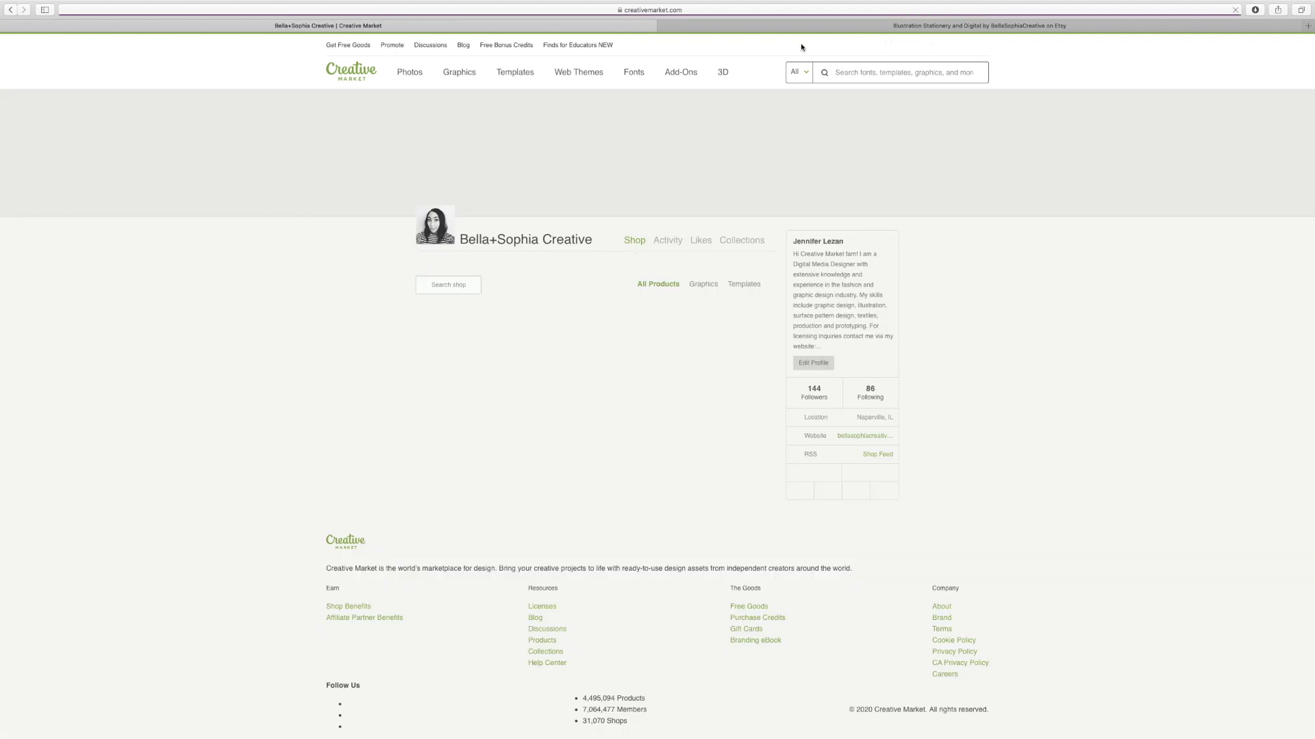
# Step: Open the Editable Instastories Template product page from the shop grid
pyautogui.moveTo(780, 55)
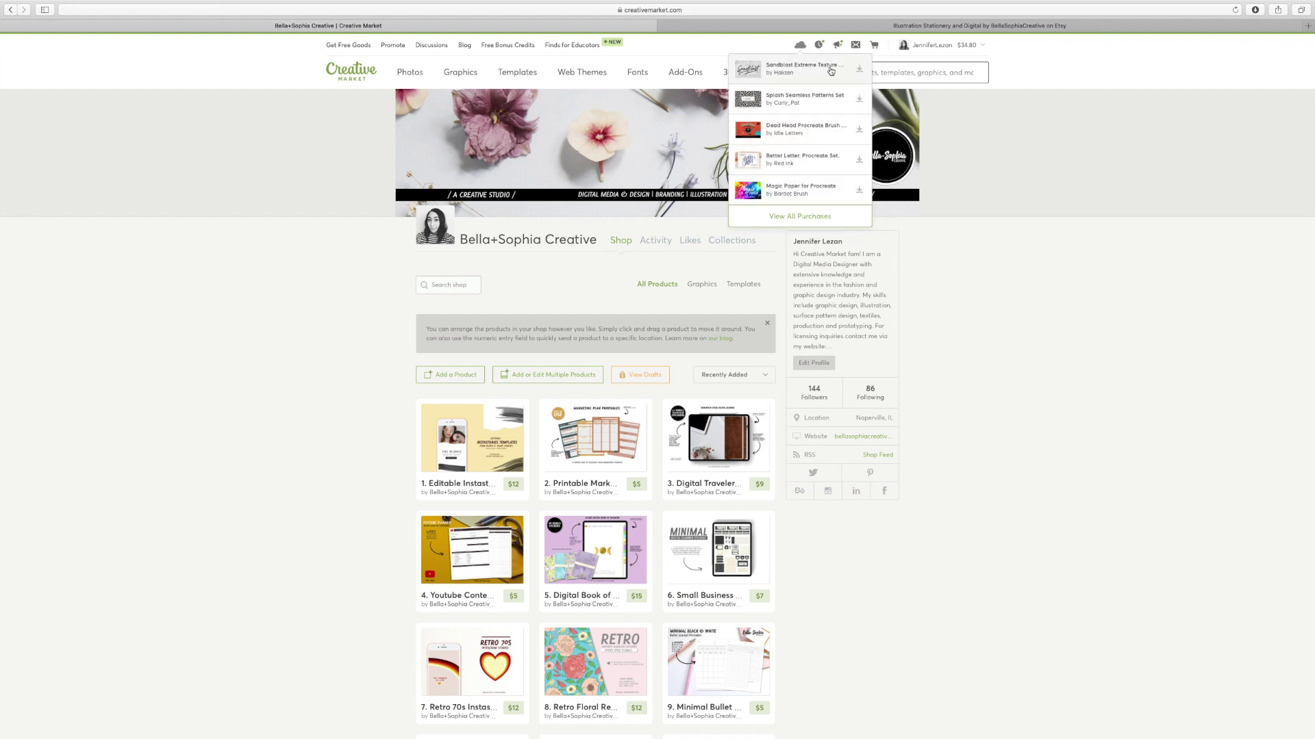
pyautogui.moveTo(469, 458)
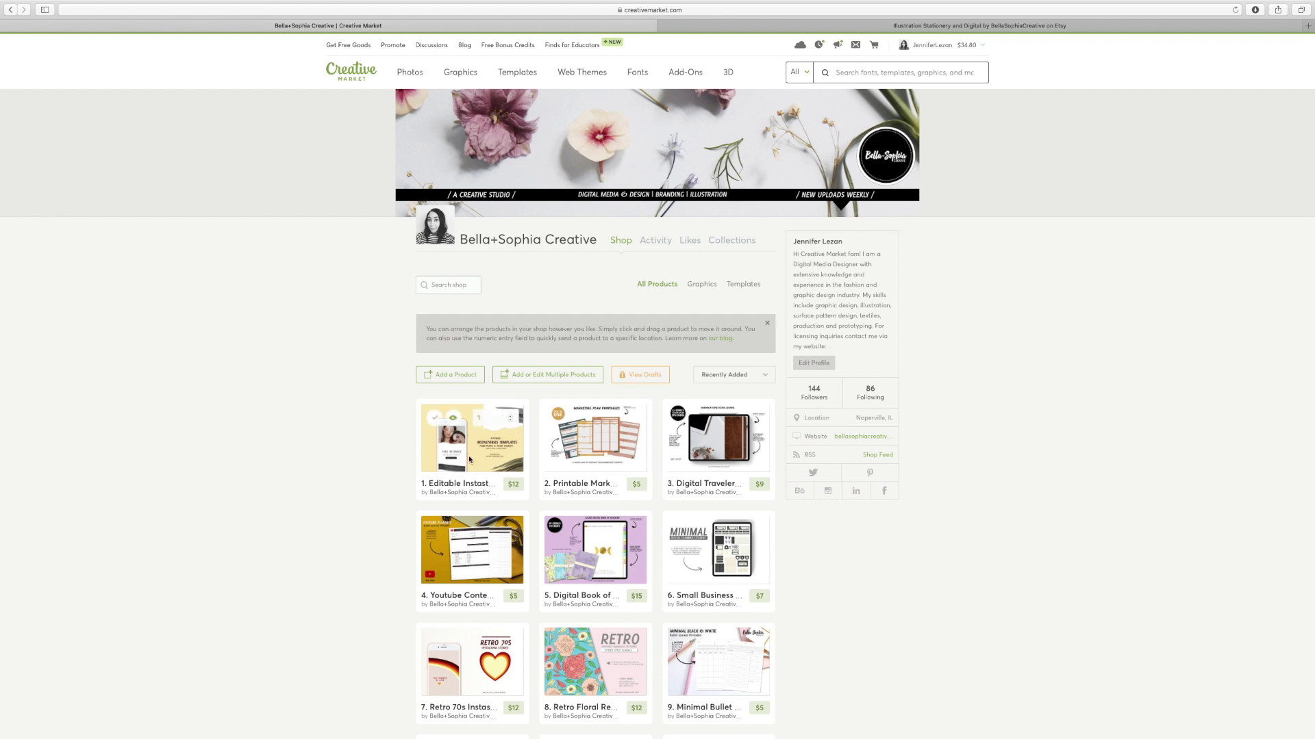
pyautogui.click(453, 416)
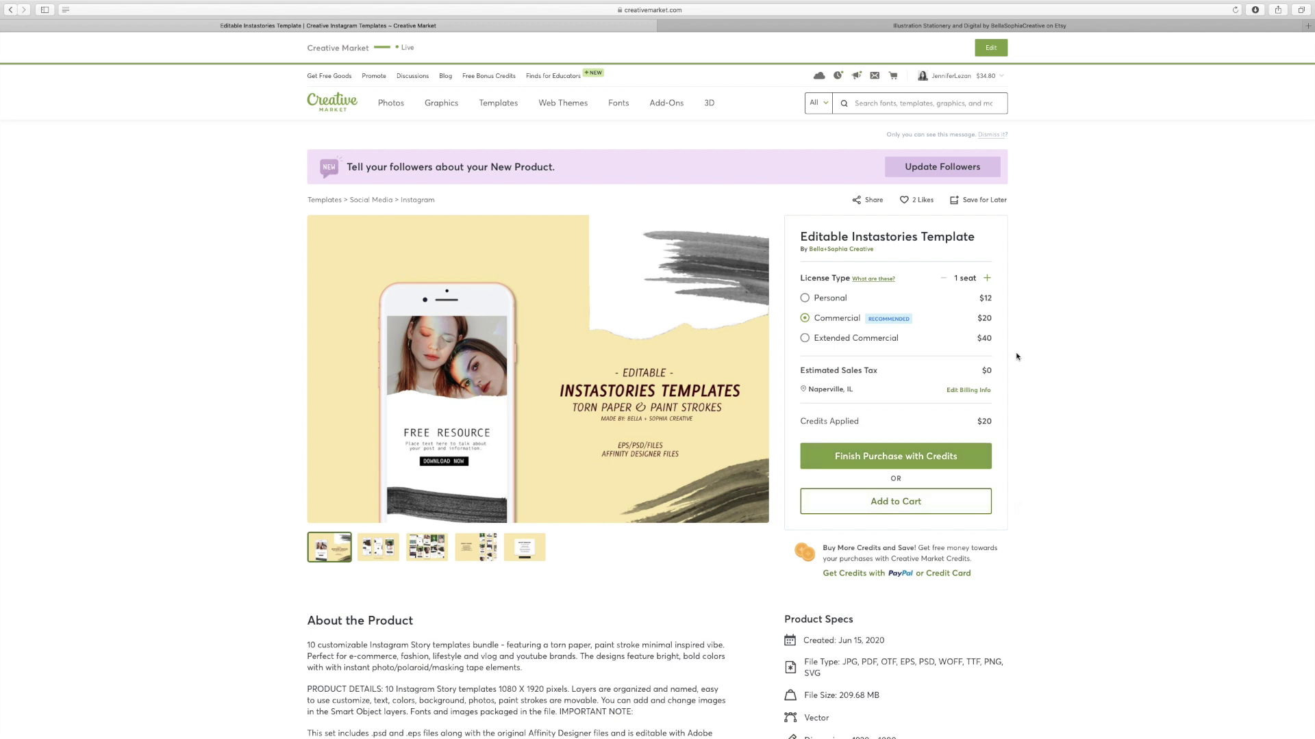
# Step: Review the template's $12, $20 and $40 licence prices, then return to the Etsy shop tab
pyautogui.moveTo(657, 738)
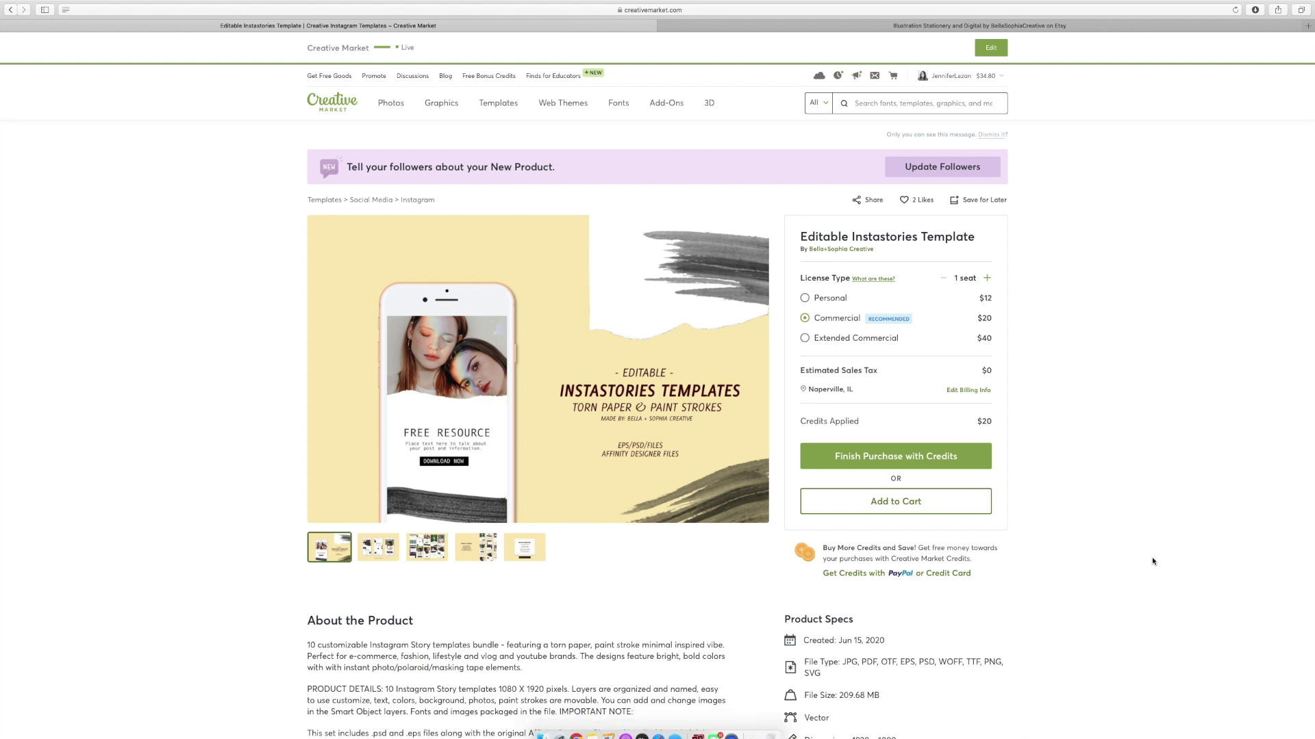
pyautogui.moveTo(558, 149)
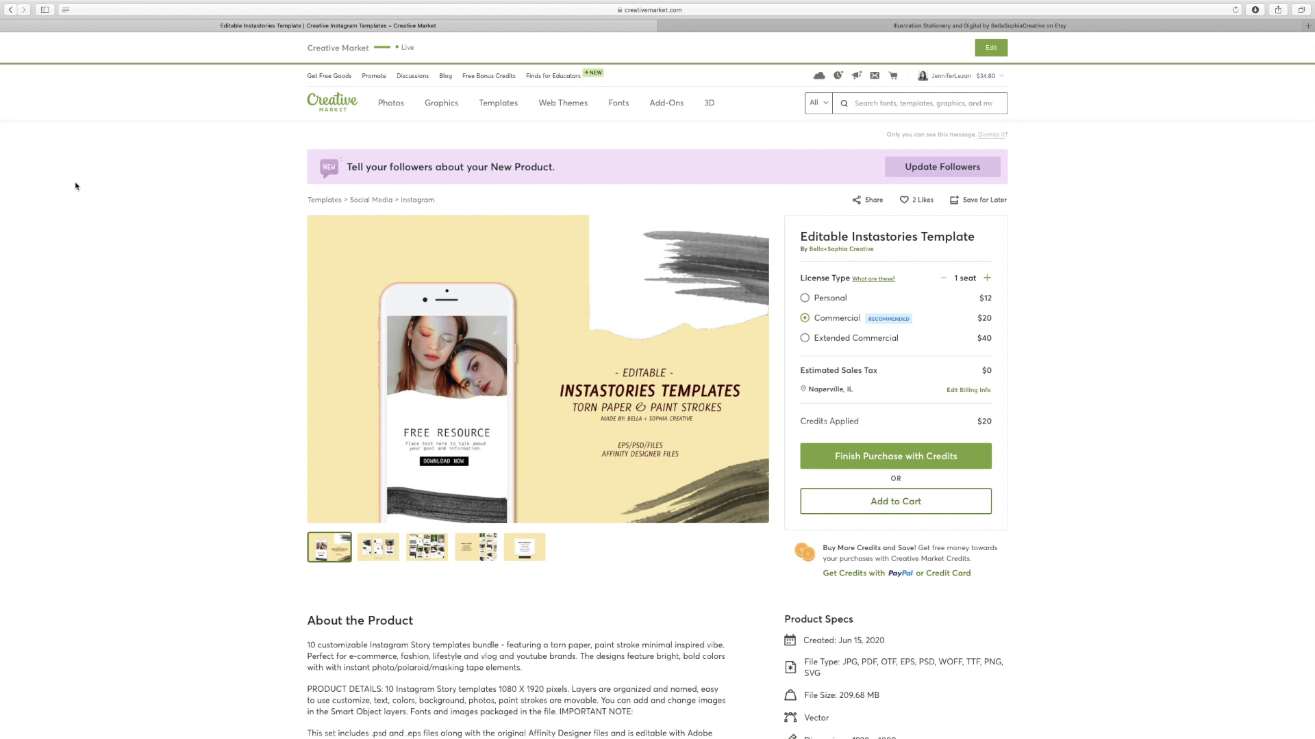
pyautogui.moveTo(34, 3)
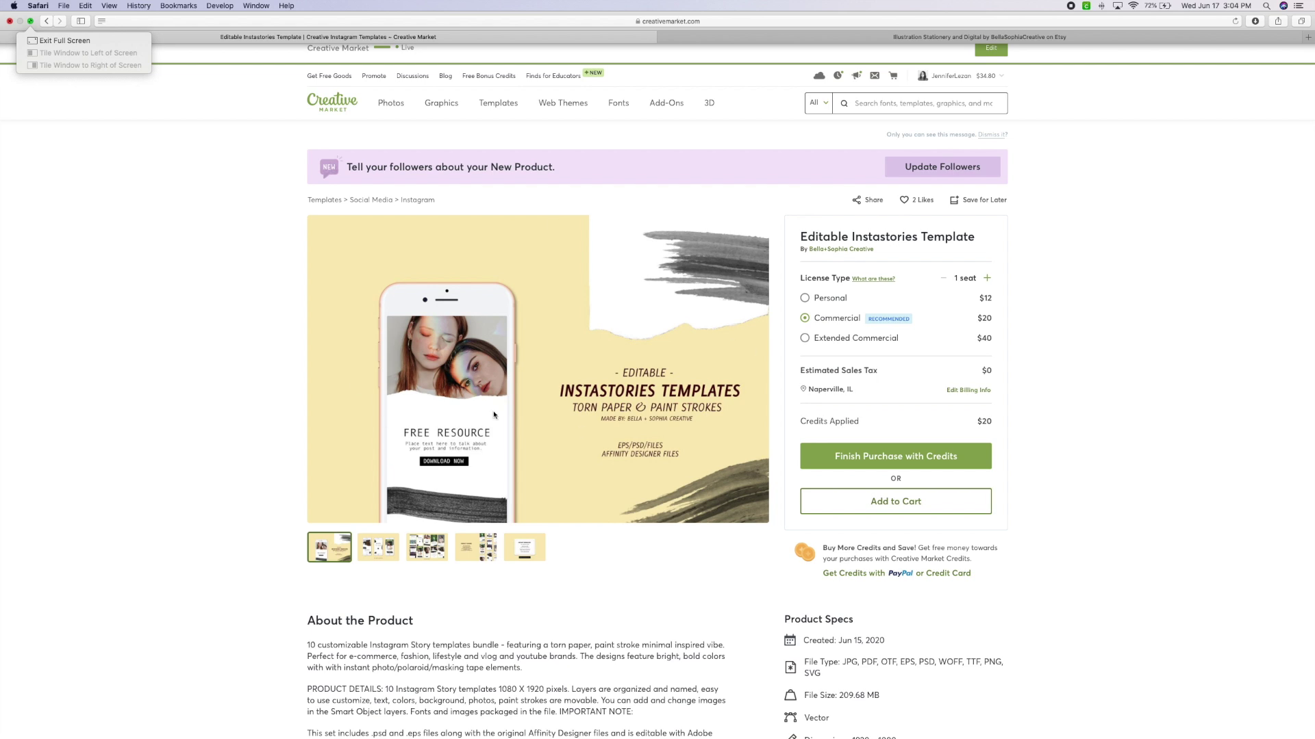
pyautogui.click(1007, 27)
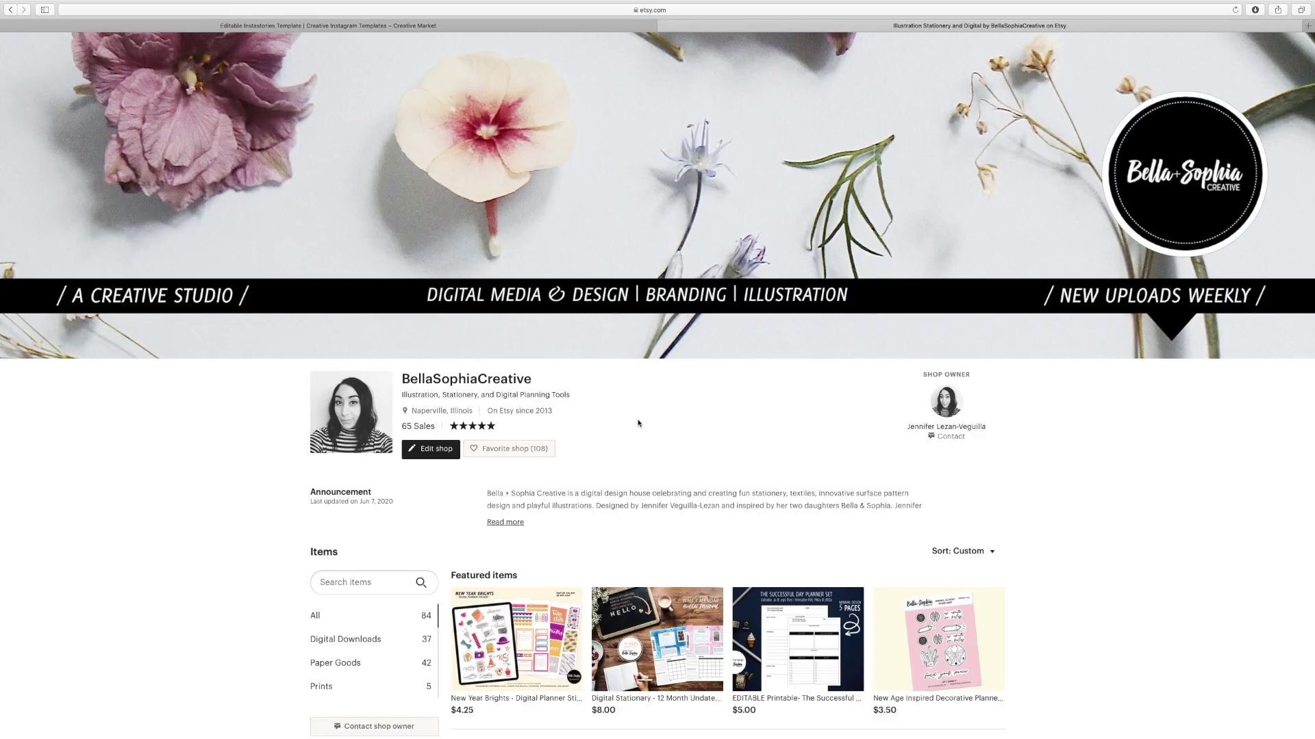
# Step: Open the Retro 70s instastories listing from All Items and read its full description
pyautogui.scroll(-6, 637, 423)
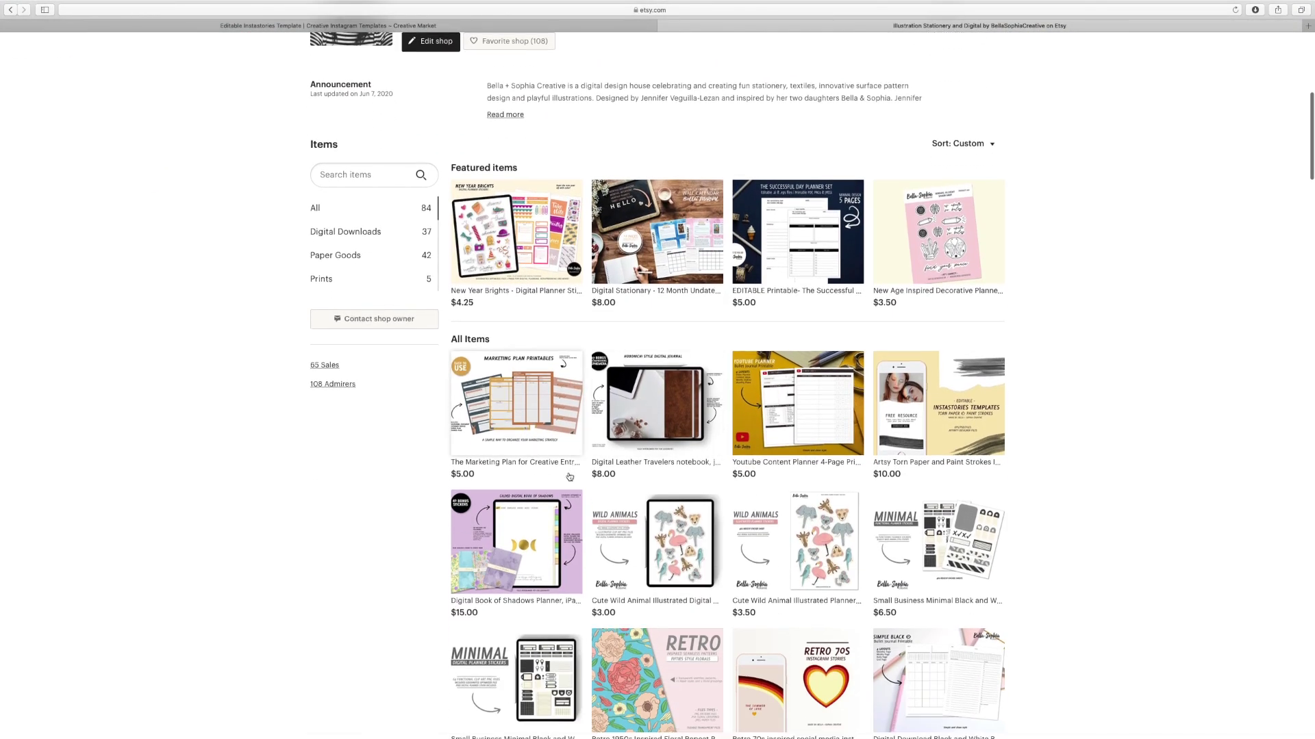
pyautogui.scroll(-3, 569, 477)
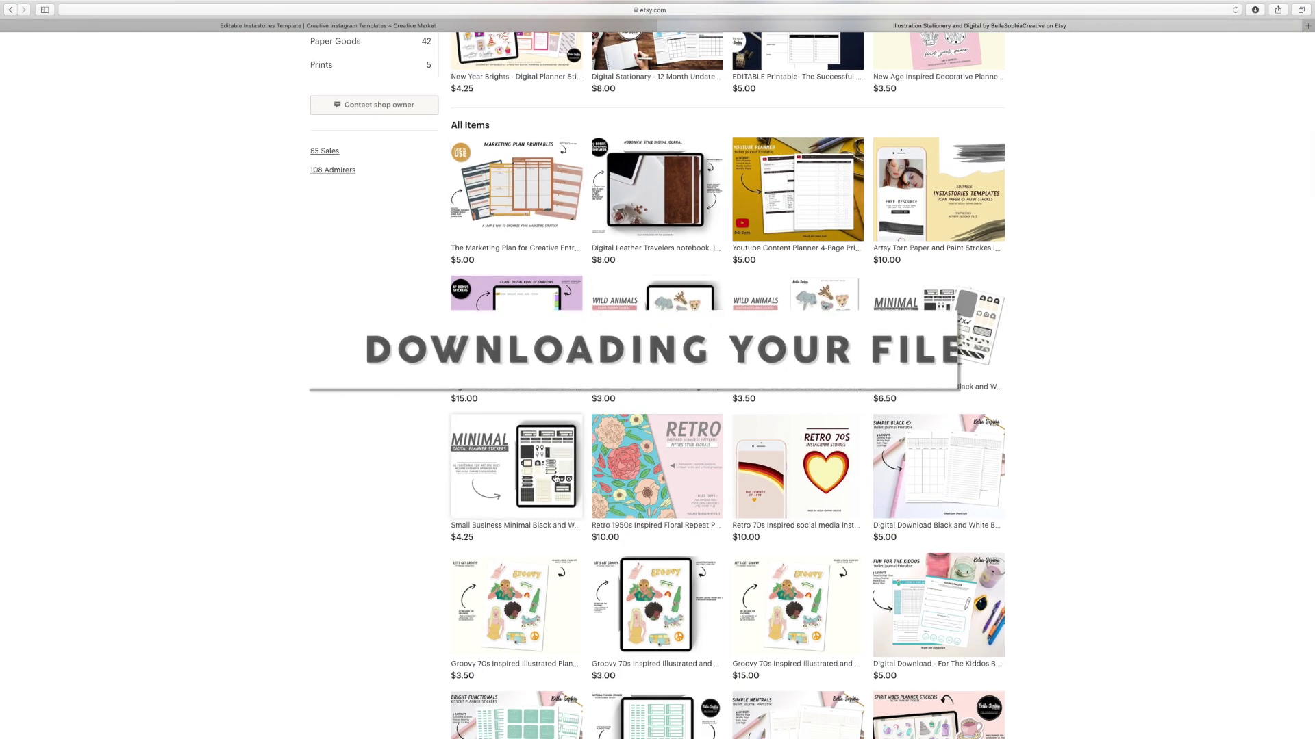
pyautogui.click(793, 505)
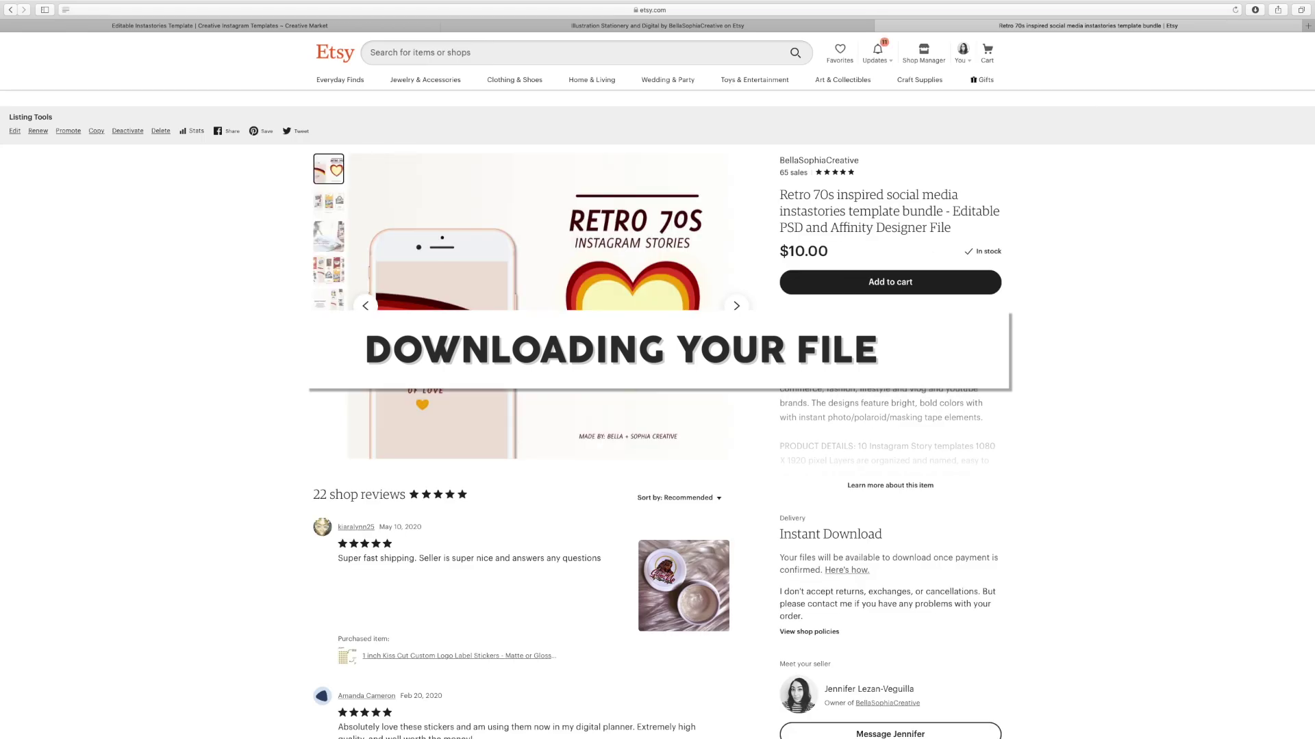
pyautogui.click(866, 488)
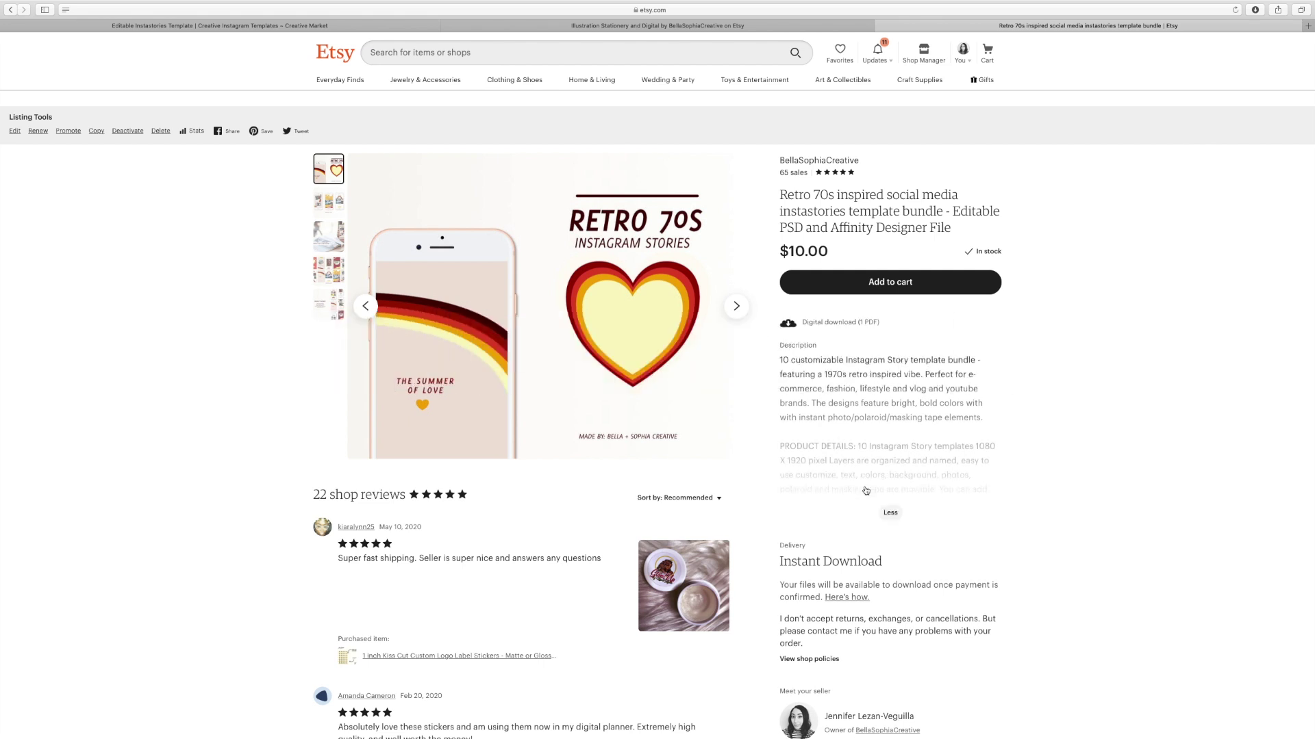
pyautogui.scroll(-3, 867, 490)
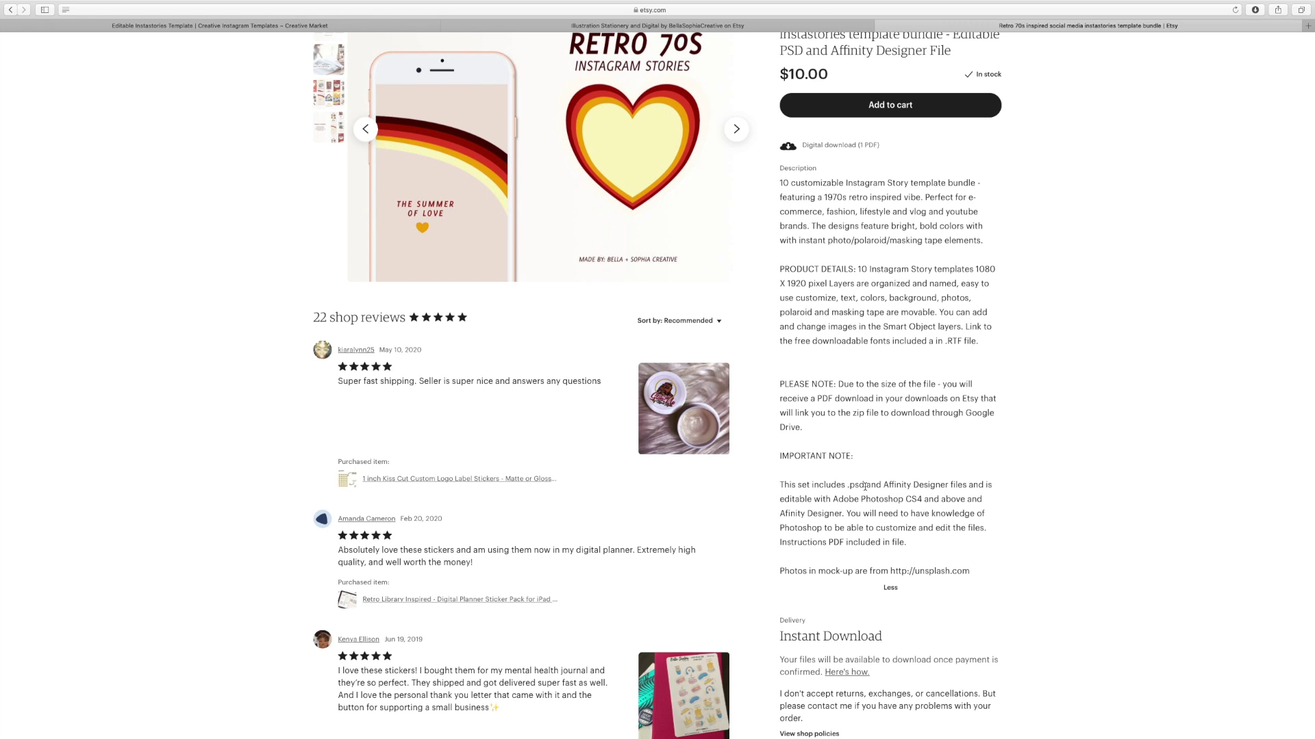
pyautogui.scroll(-1, 865, 486)
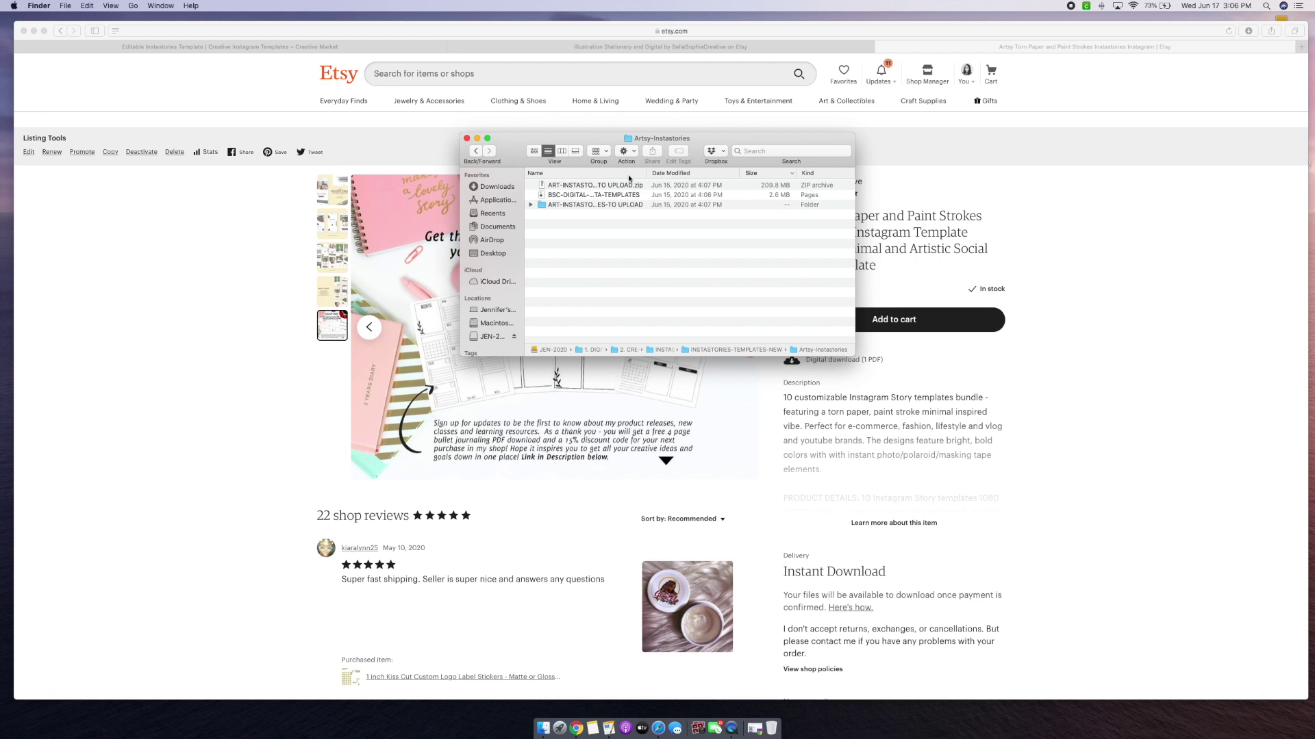
# Step: Extract the downloaded template zip and open the ART-INSTASTORIES-TO UPLOAD folder
pyautogui.click(595, 187)
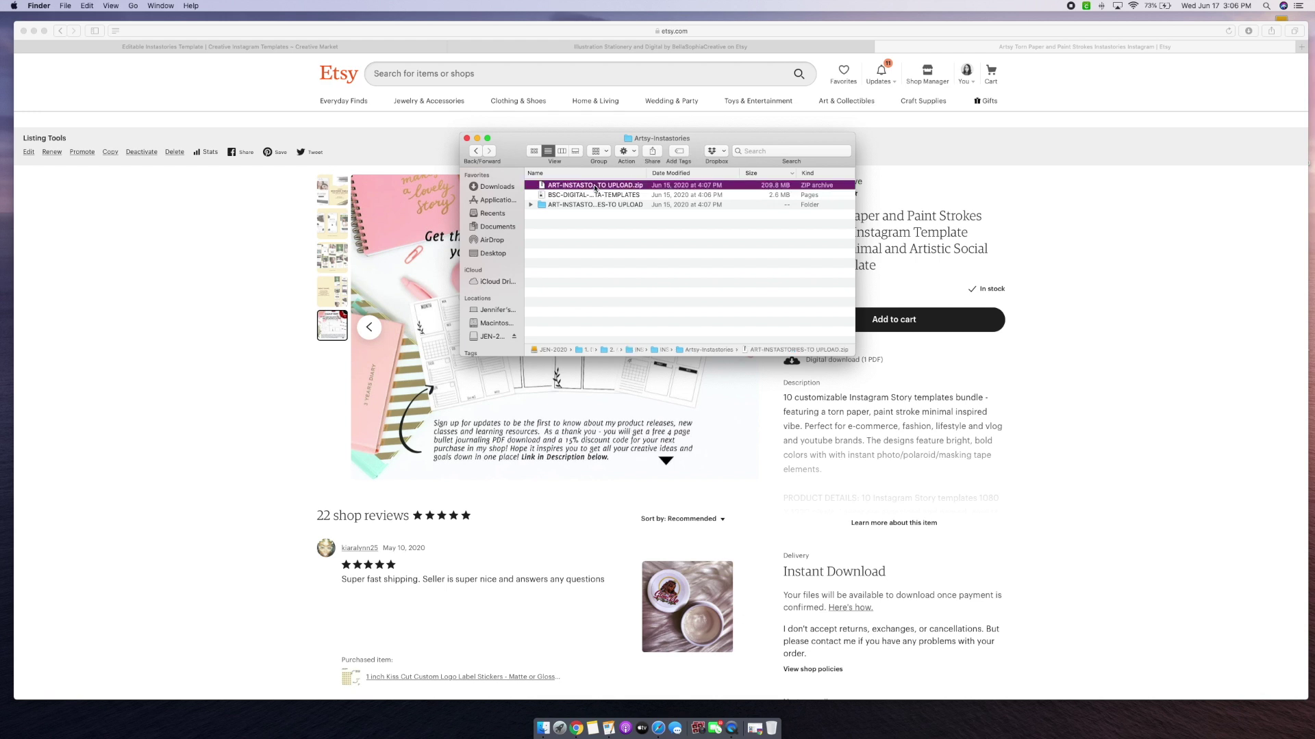
pyautogui.press('Return')
pyautogui.press('Return')
pyautogui.press('Return')
pyautogui.press('Return')
pyautogui.click(556, 205)
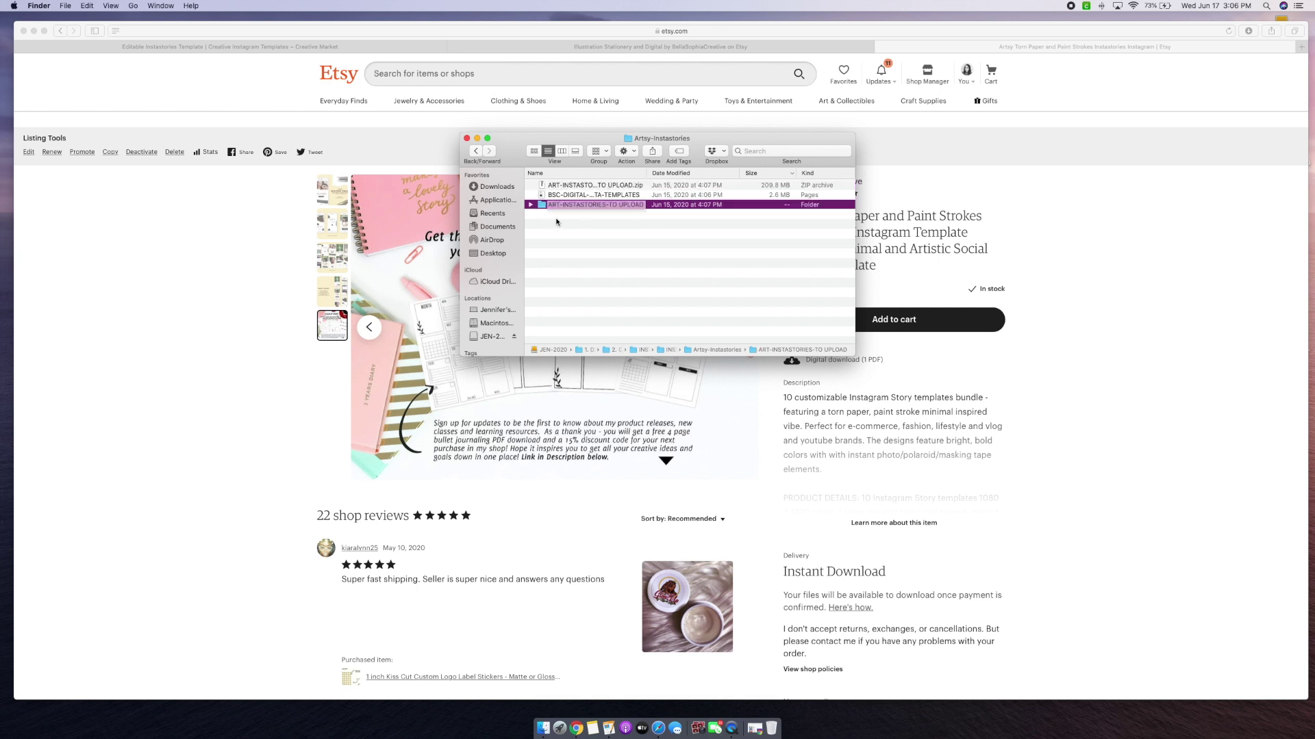
pyautogui.click(552, 205)
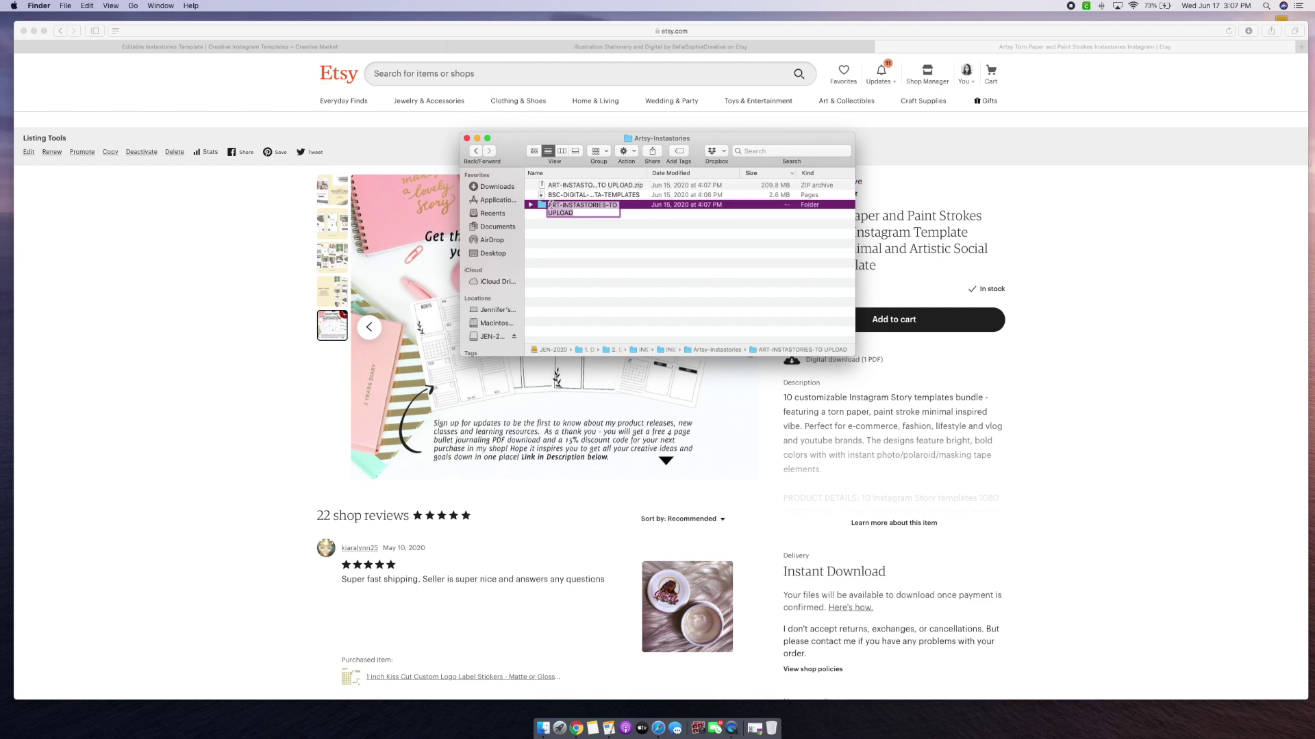
pyautogui.doubleClick(541, 206)
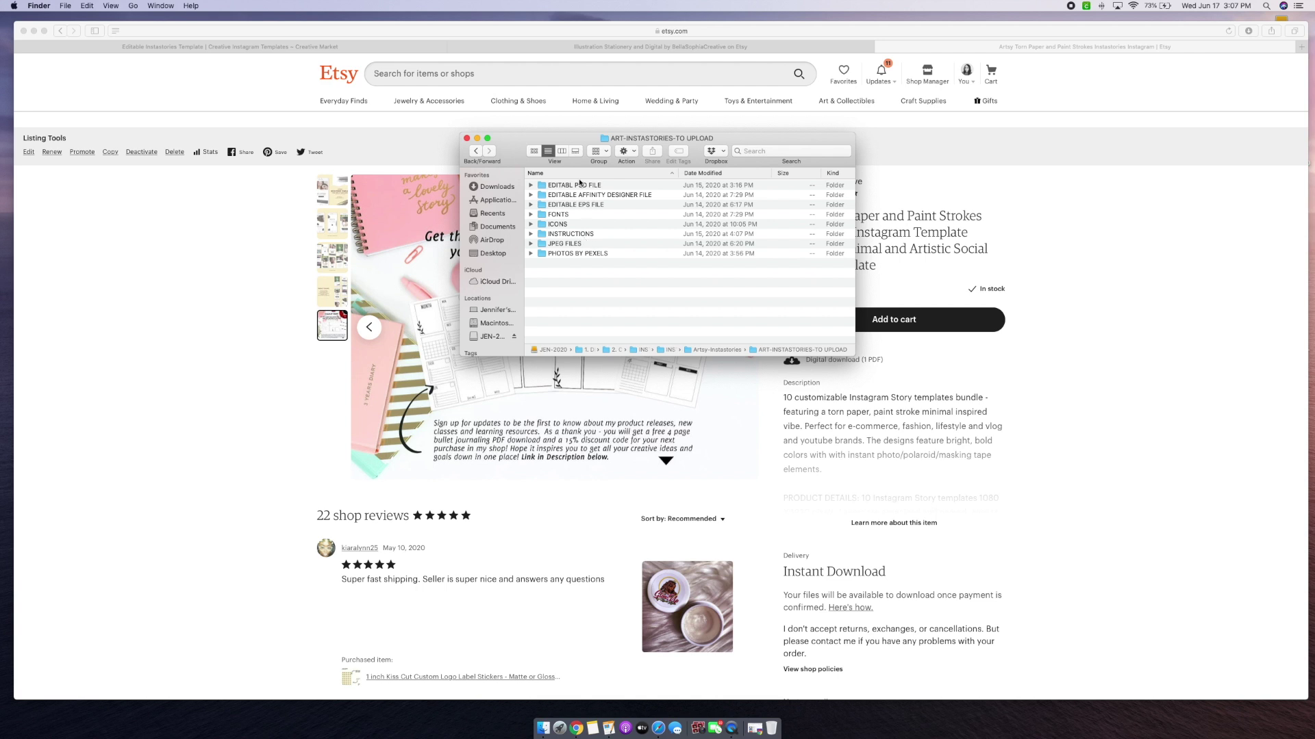
# Step: Peek into EDITABL PSD FILE, then expand EDITABLE EPS FILE to show Retro-Art-Instastories.eps
pyautogui.click(529, 186)
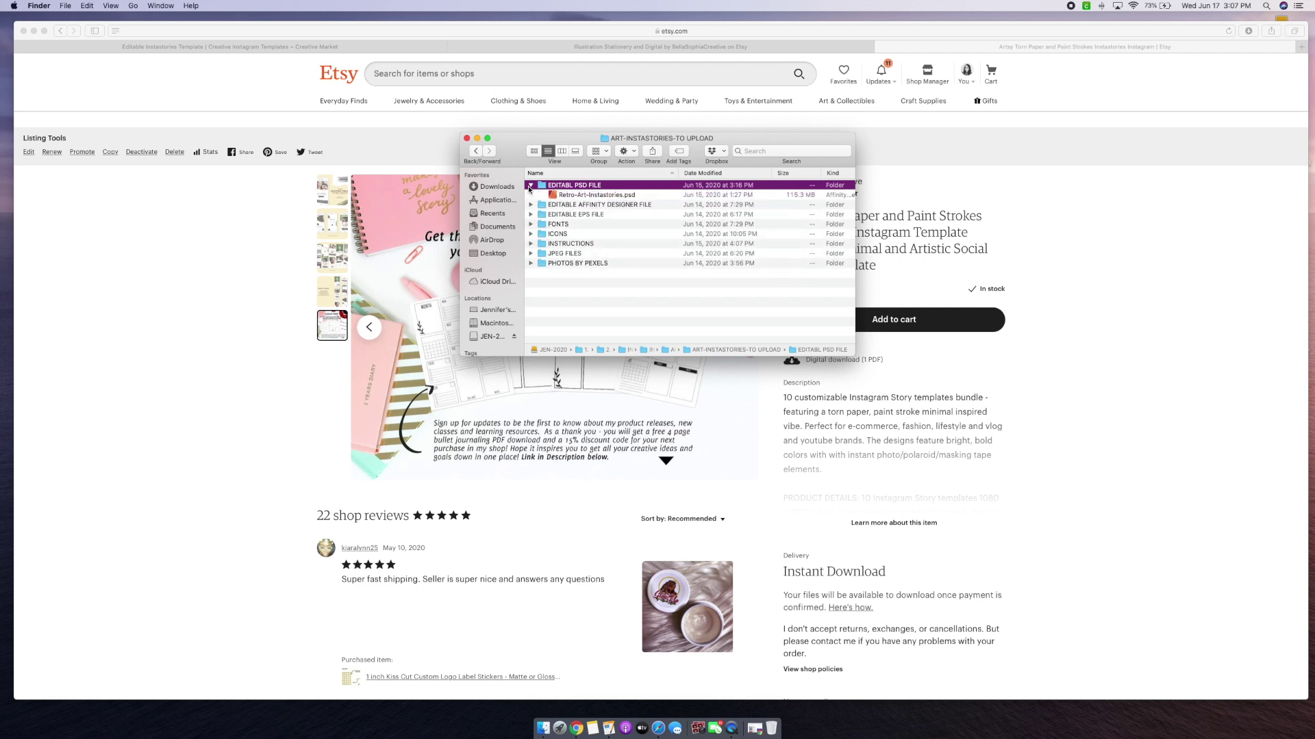
pyautogui.click(530, 186)
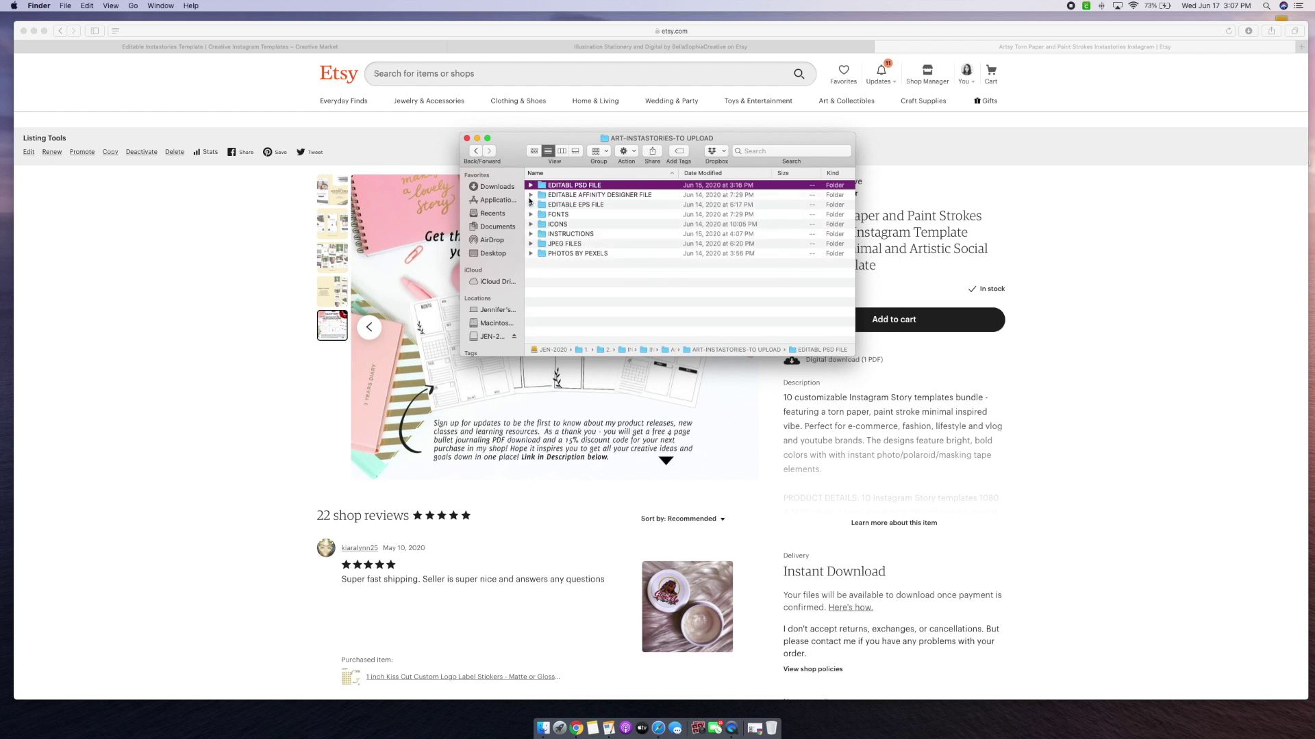
pyautogui.click(531, 205)
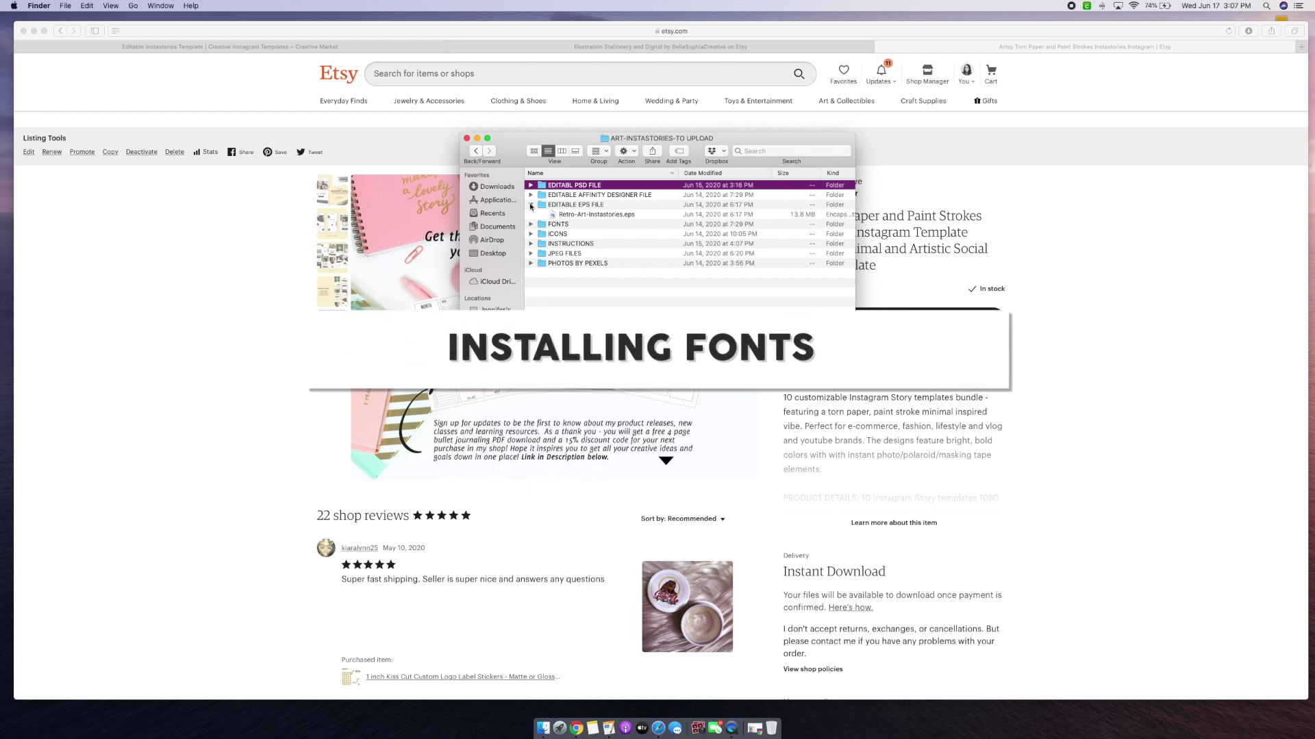
# Step: Collapse EPS, expand FONTS > Aisling and preview Aisling_alternate-Regular.otf
pyautogui.click(532, 205)
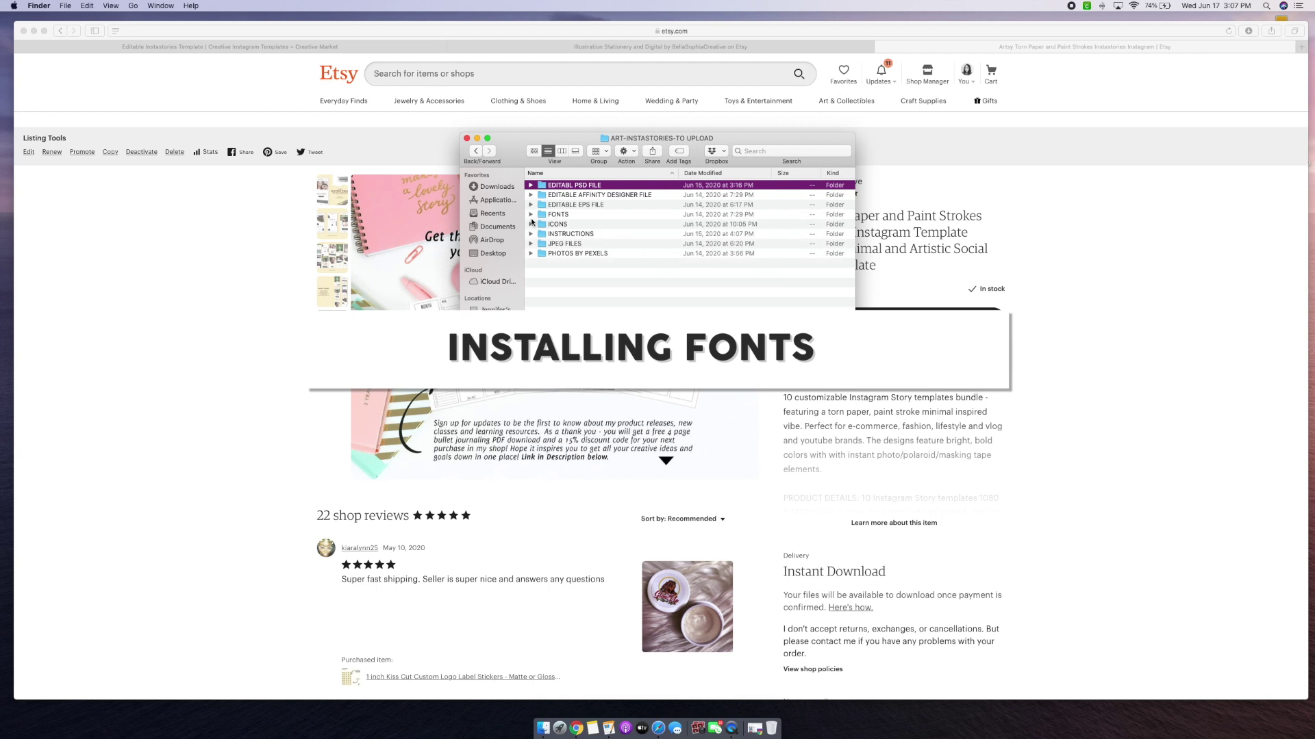
pyautogui.click(532, 214)
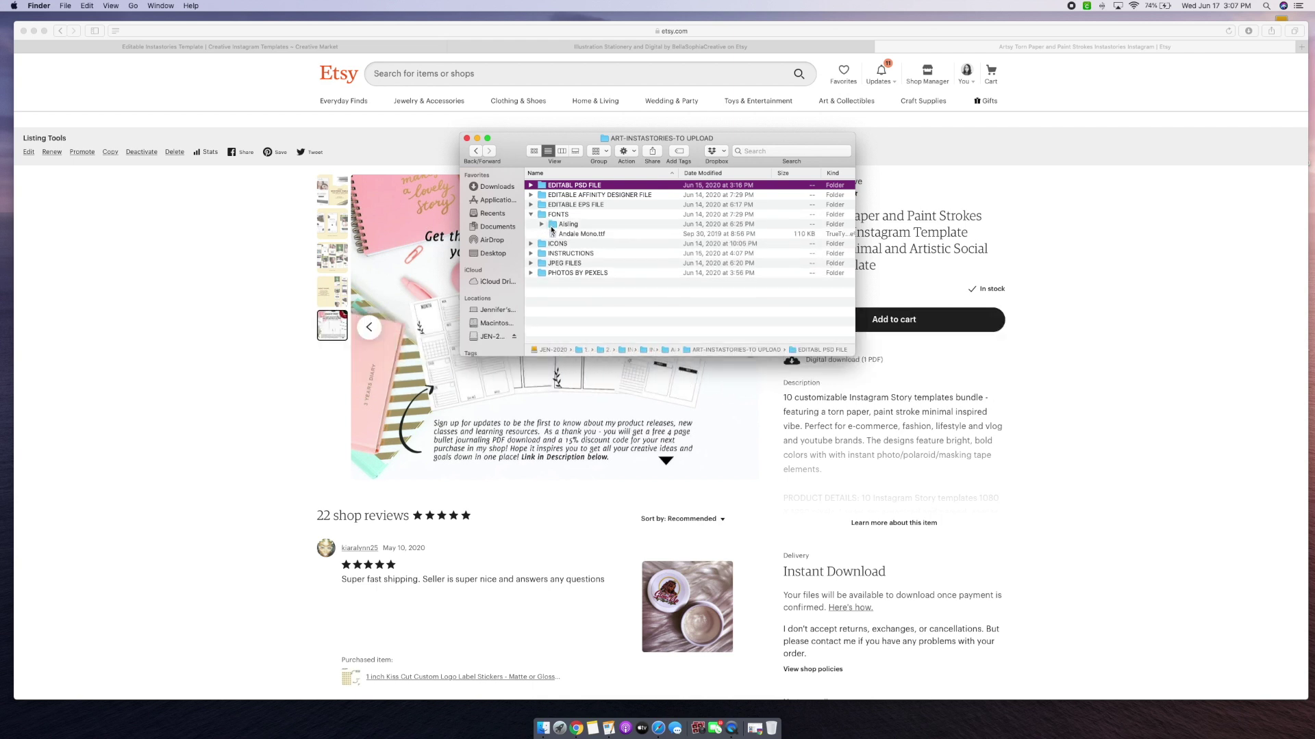
pyautogui.click(542, 224)
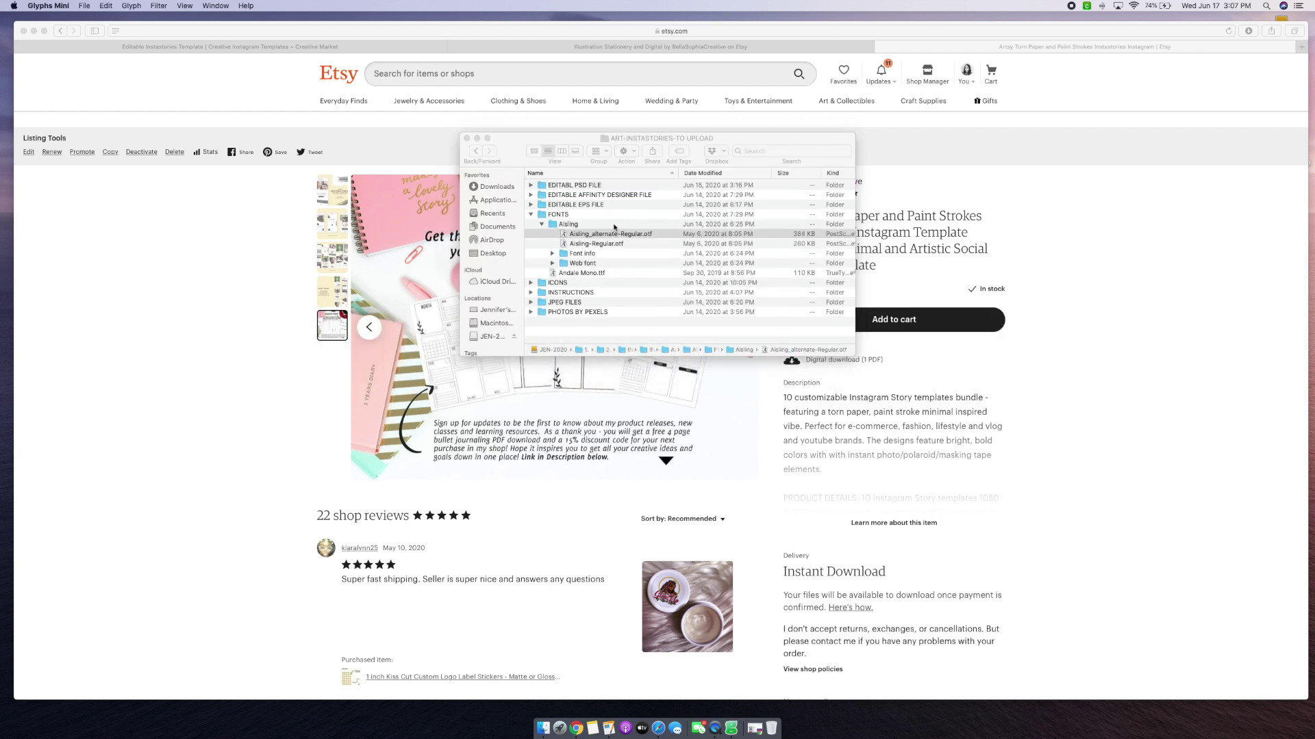
pyautogui.click(612, 234)
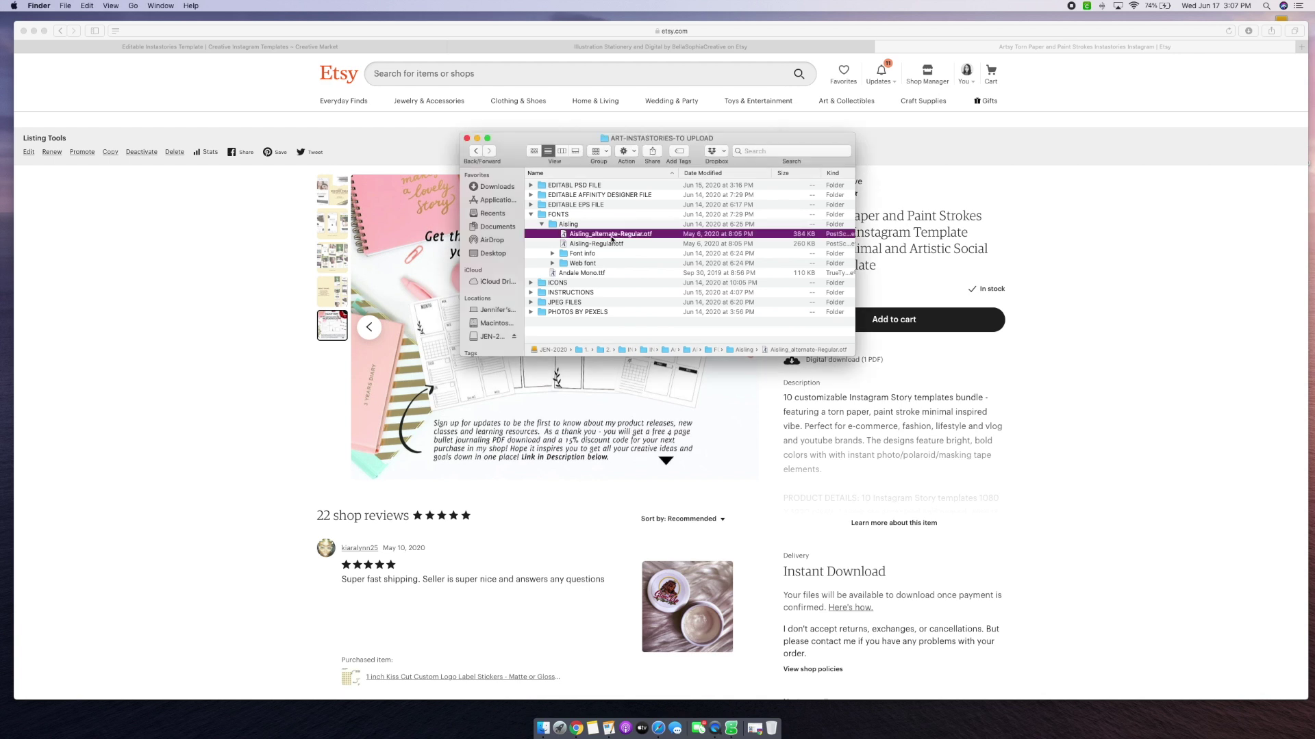
pyautogui.rightClick(611, 239)
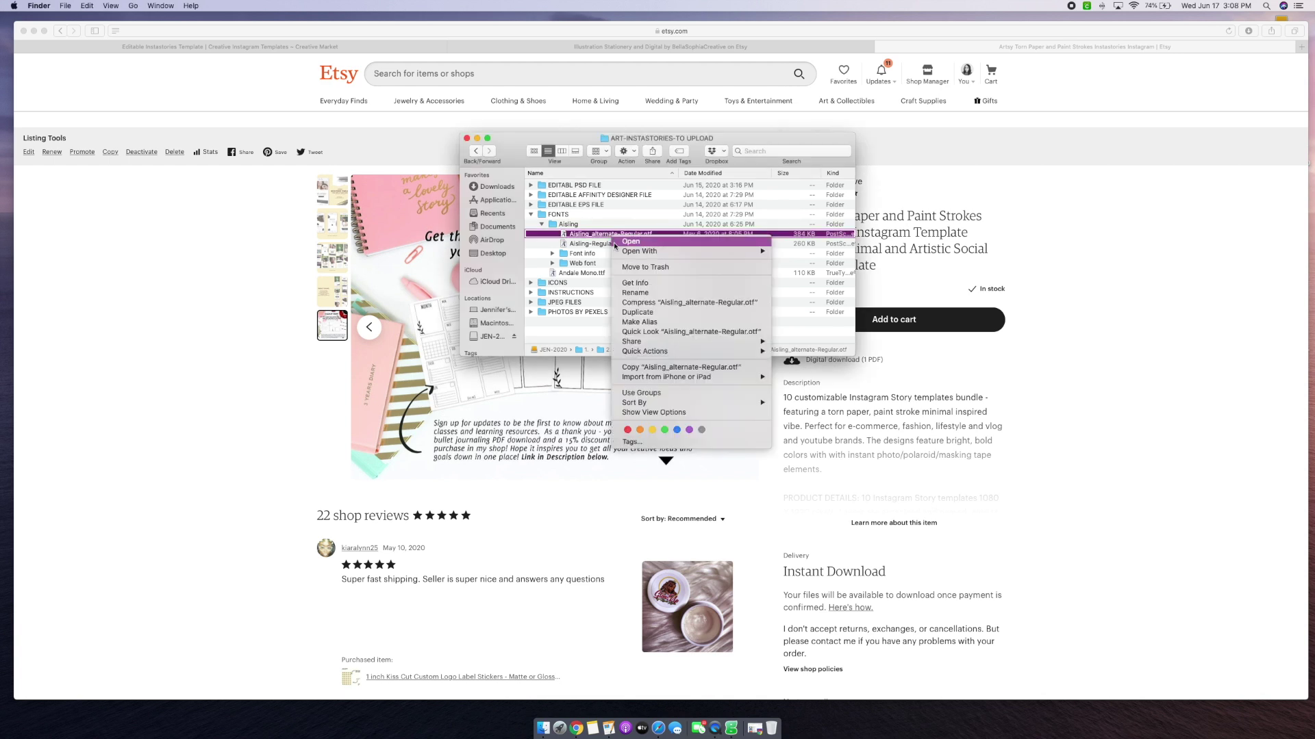
pyautogui.moveTo(626, 253)
pyautogui.rightClick(575, 234)
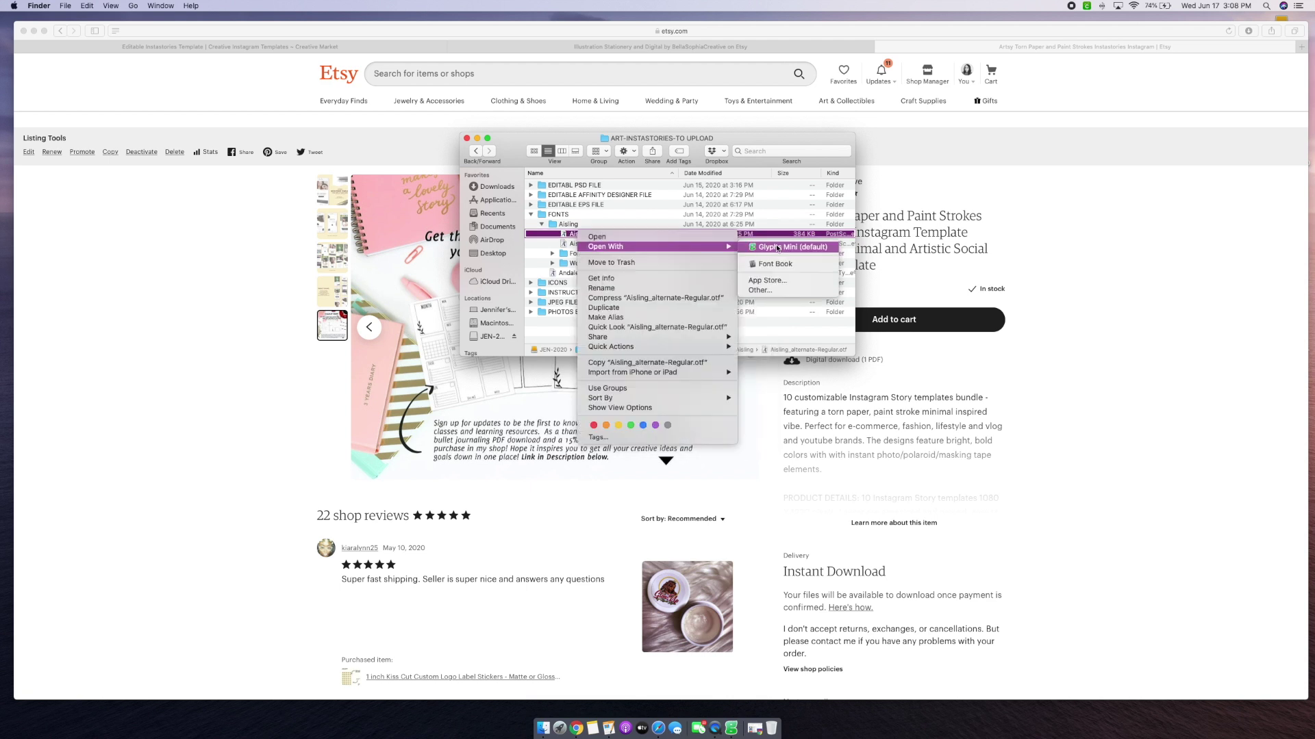
pyautogui.click(776, 264)
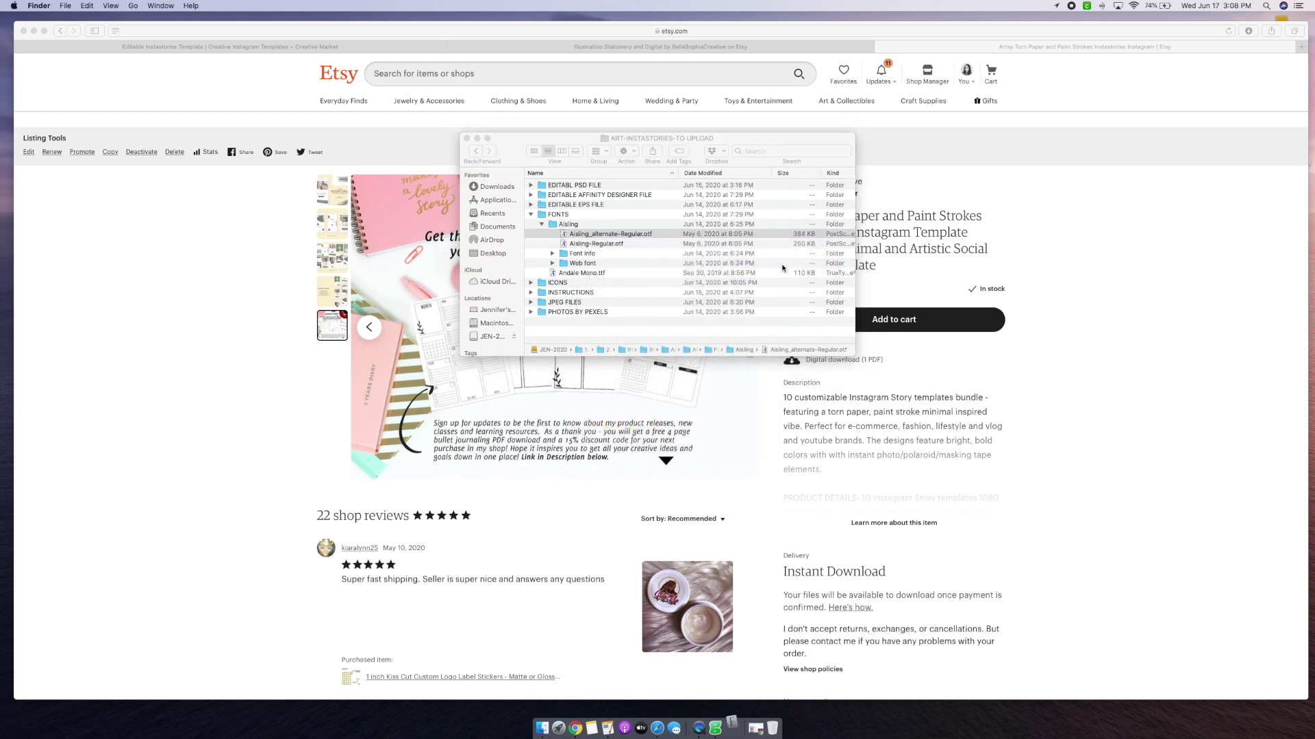
pyautogui.moveTo(1031, 425); pyautogui.dragTo(731, 245)
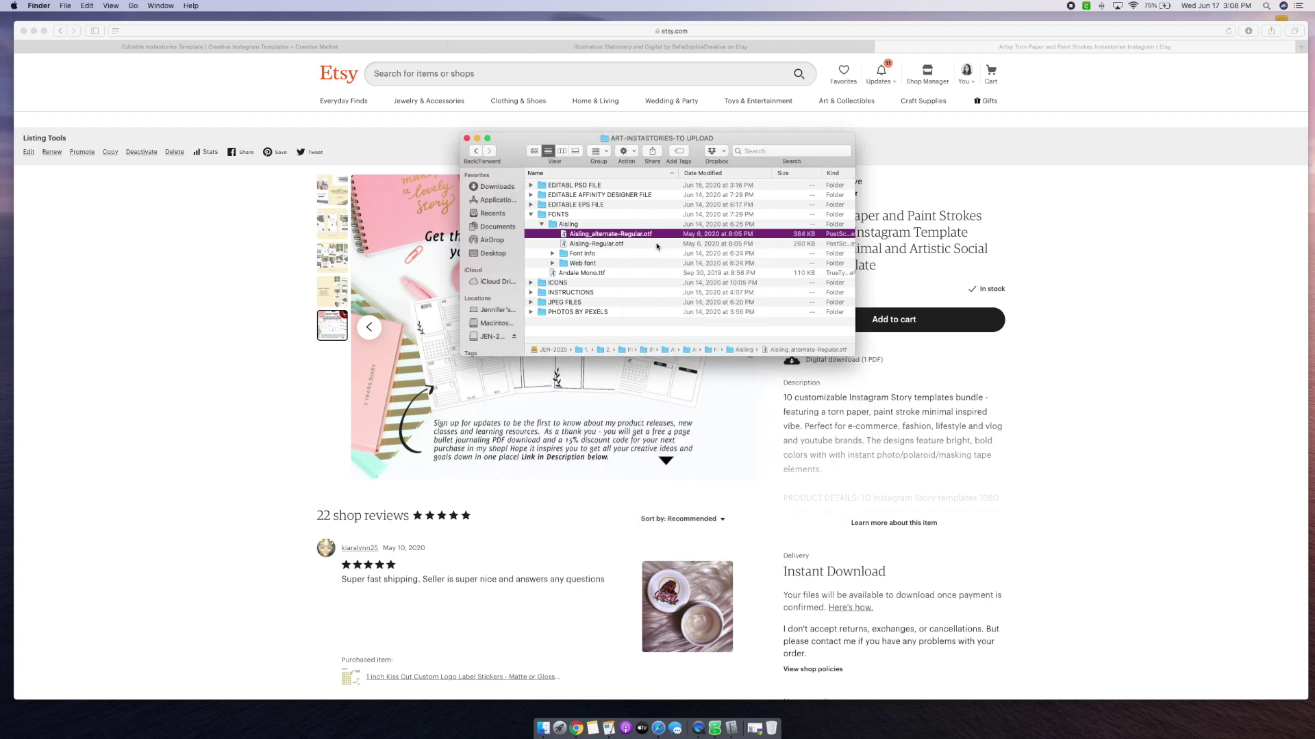
# Step: View Aisling-Regular.otf's glyphs, then close the window and quit Glyphs Mini
pyautogui.doubleClick(612, 245)
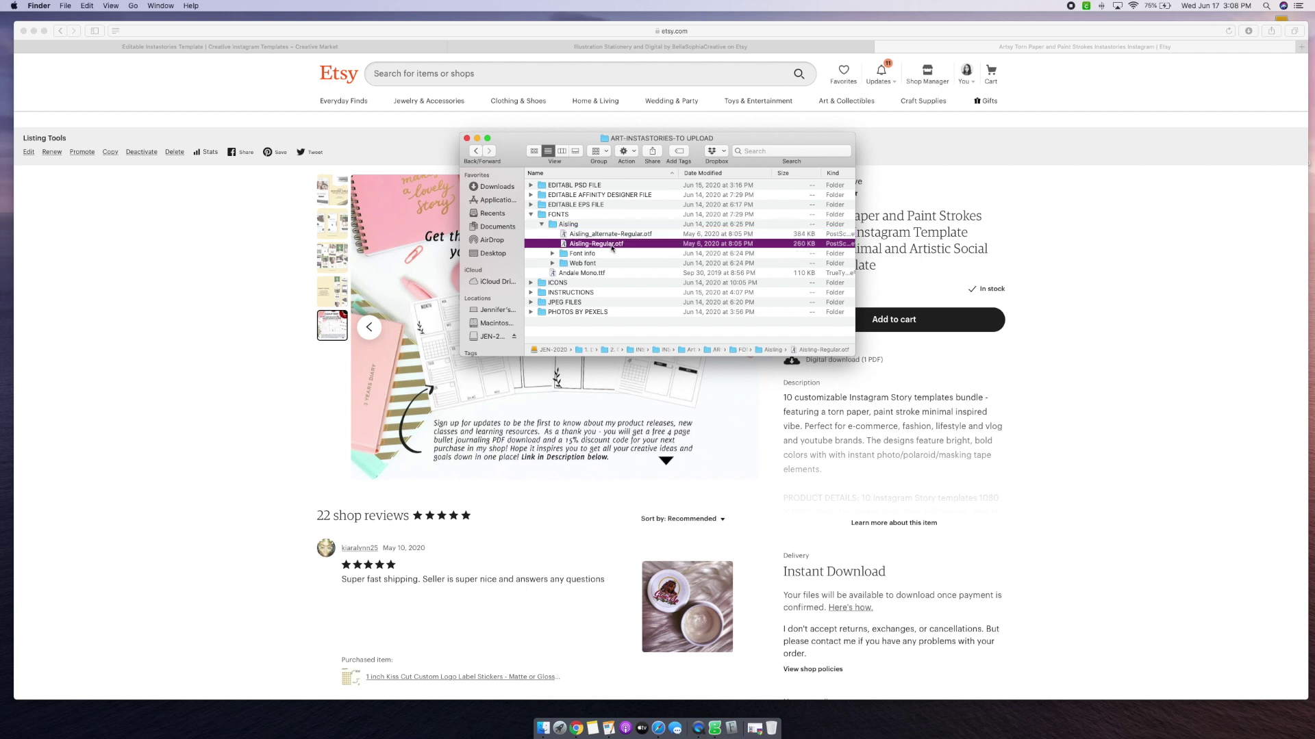
pyautogui.rightClick(613, 245)
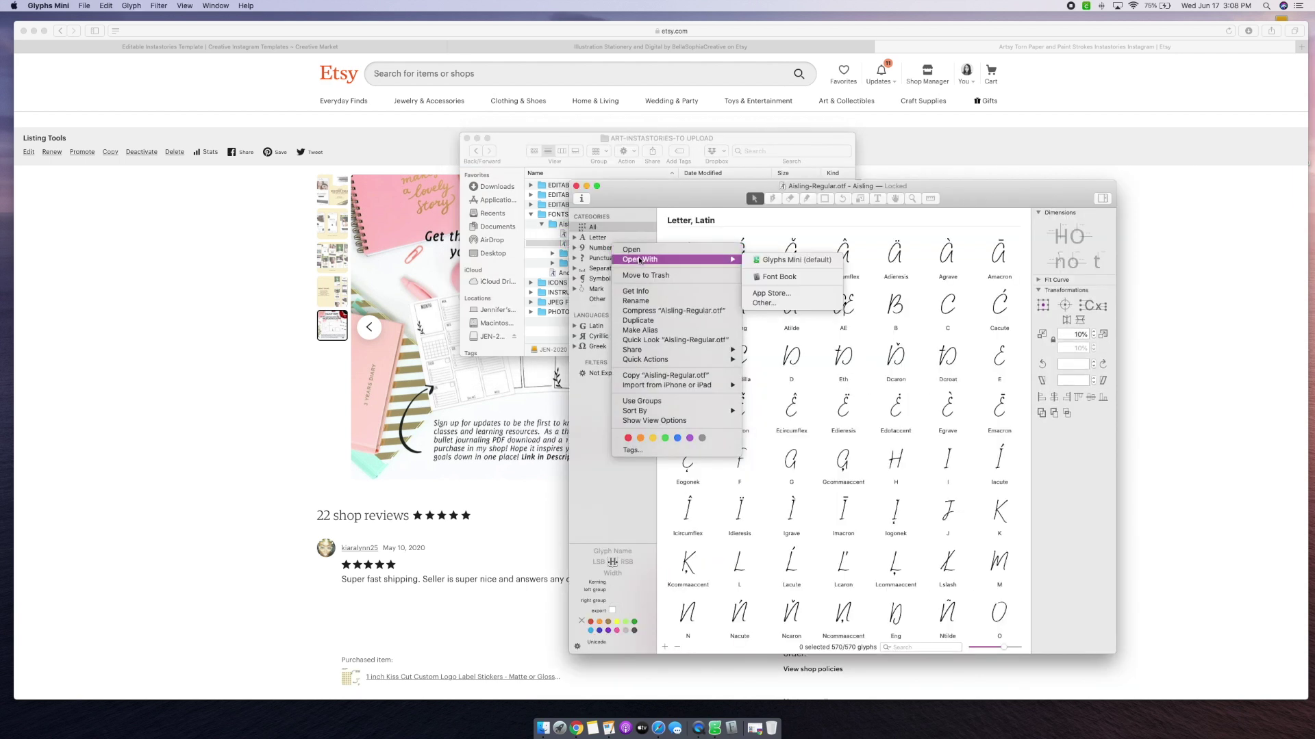
pyautogui.click(579, 196)
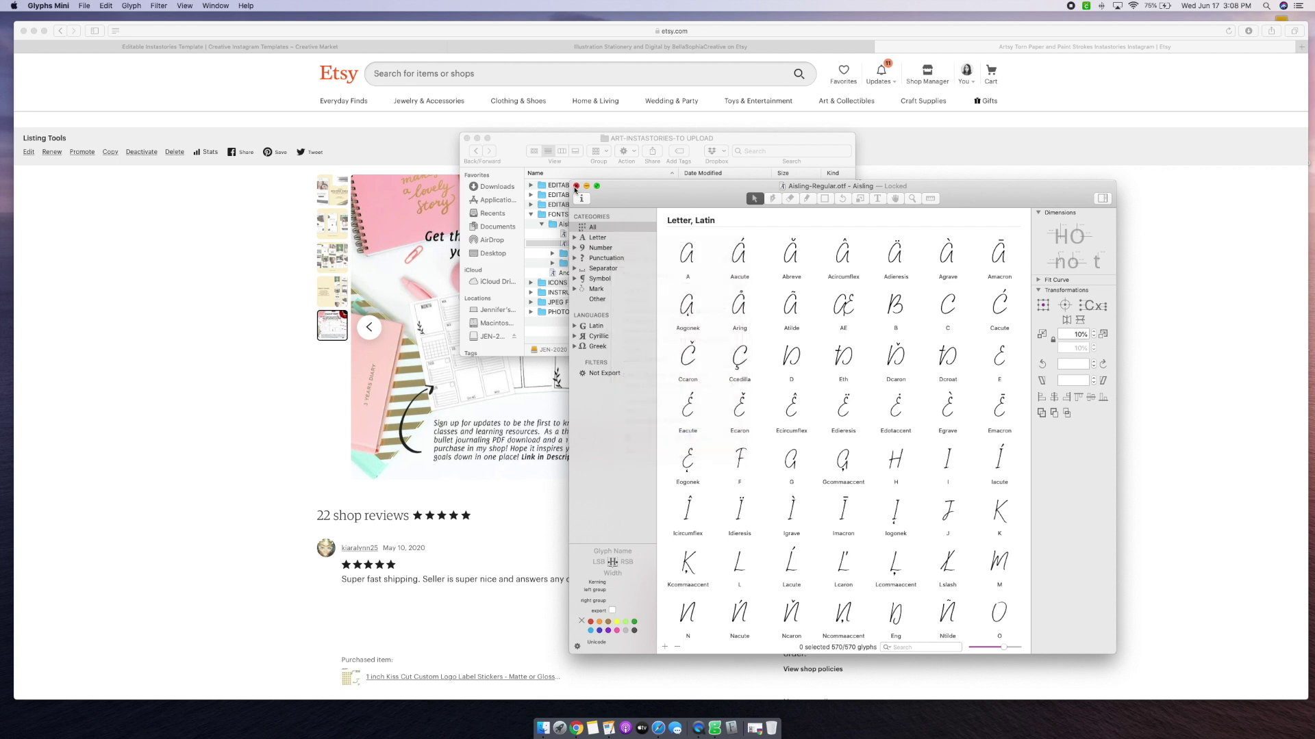
pyautogui.click(576, 187)
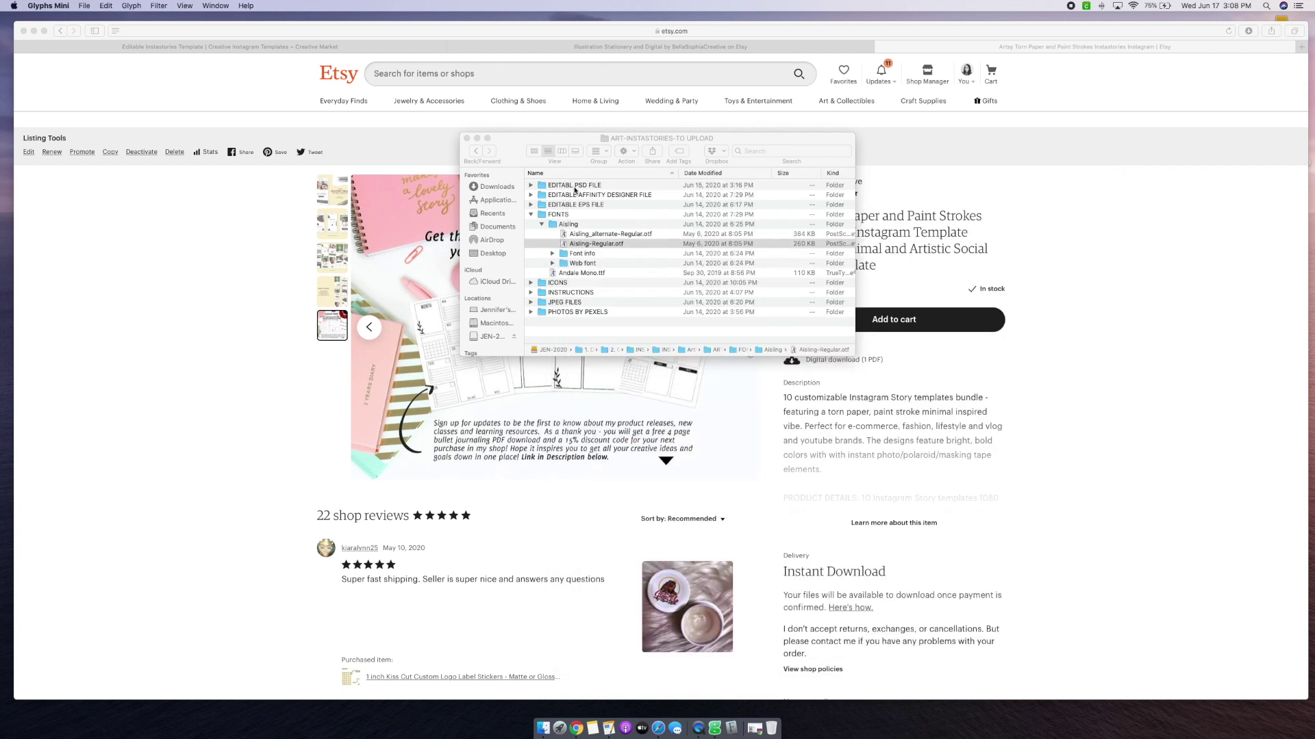
pyautogui.rightClick(717, 735)
pyautogui.click(729, 702)
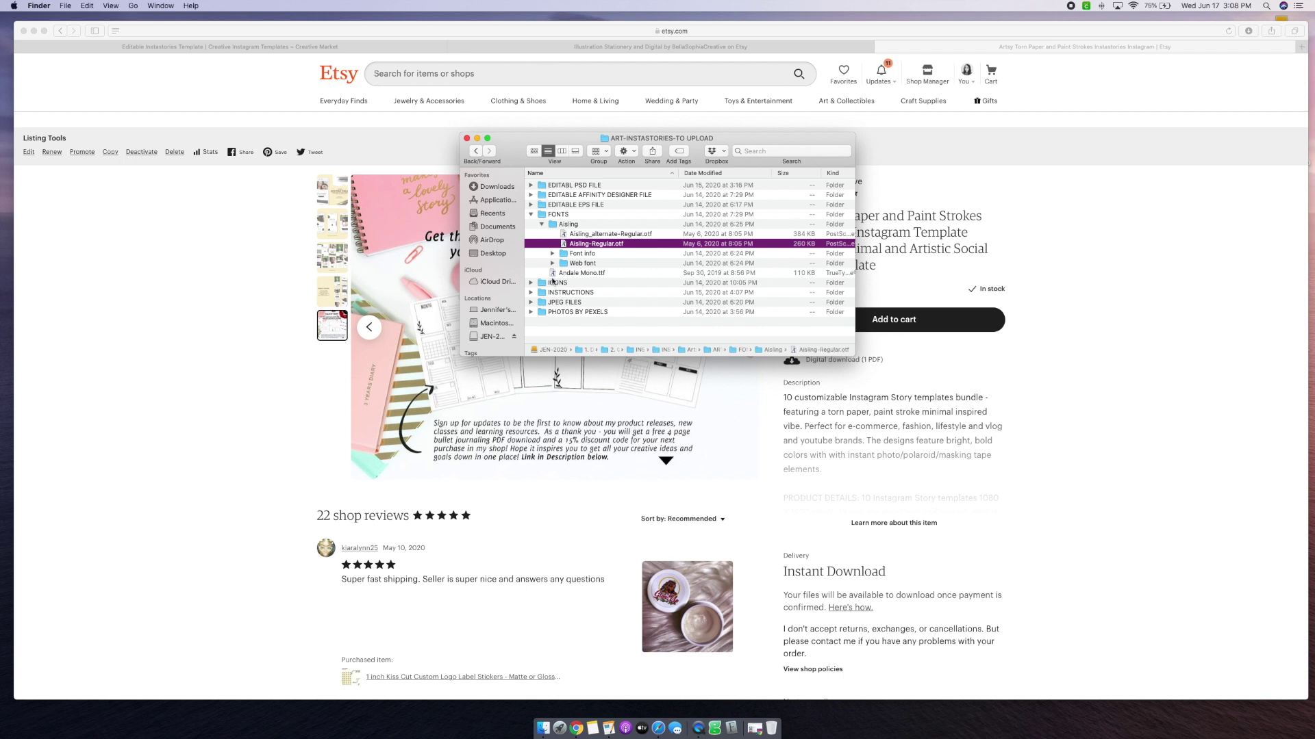
# Step: Preview Andale Mono.ttf in Font Book, close it and collapse the FONTS folder
pyautogui.click(570, 273)
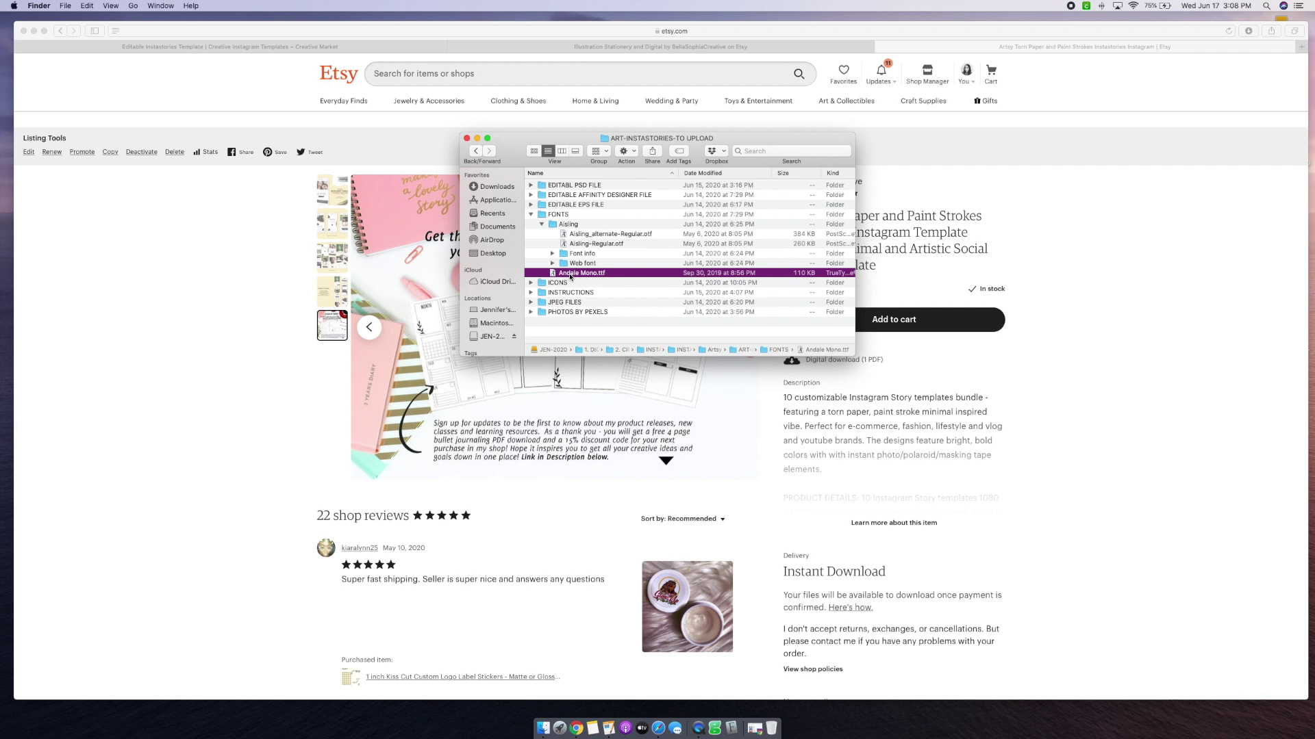
pyautogui.rightClick(570, 276)
pyautogui.moveTo(639, 288)
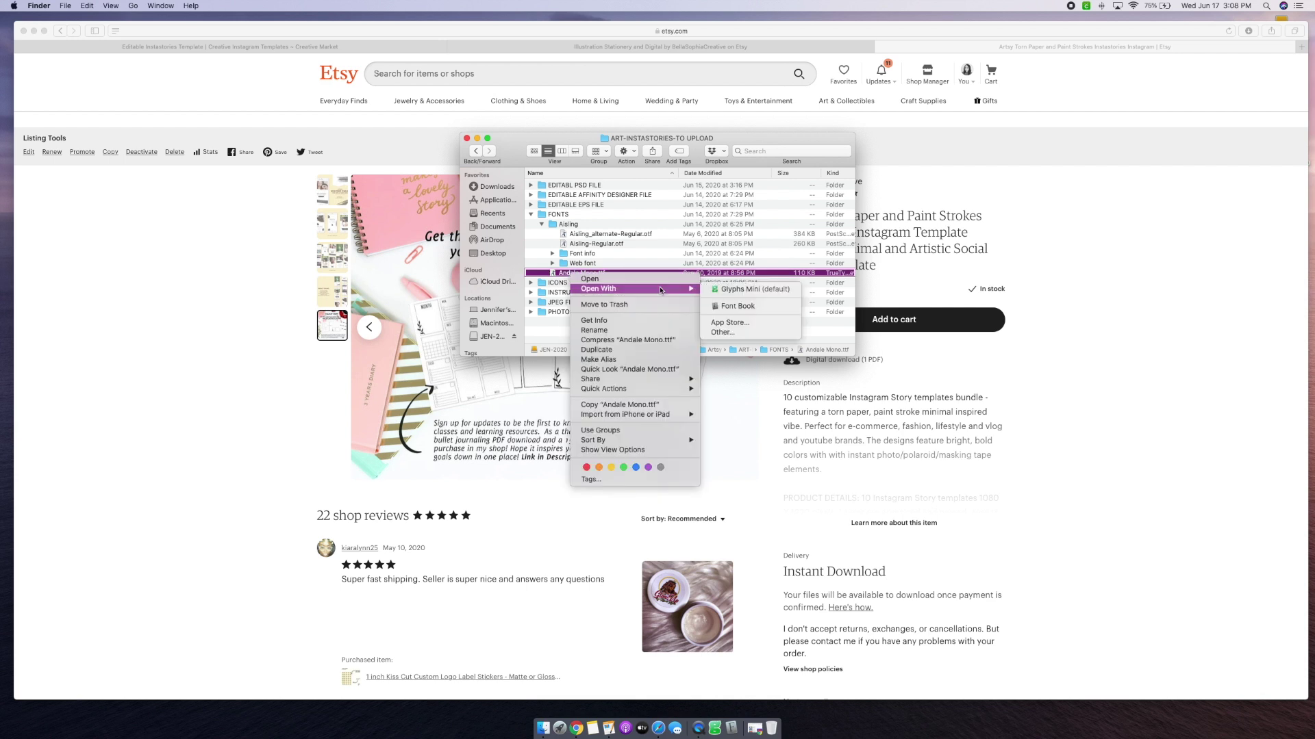
pyautogui.click(747, 307)
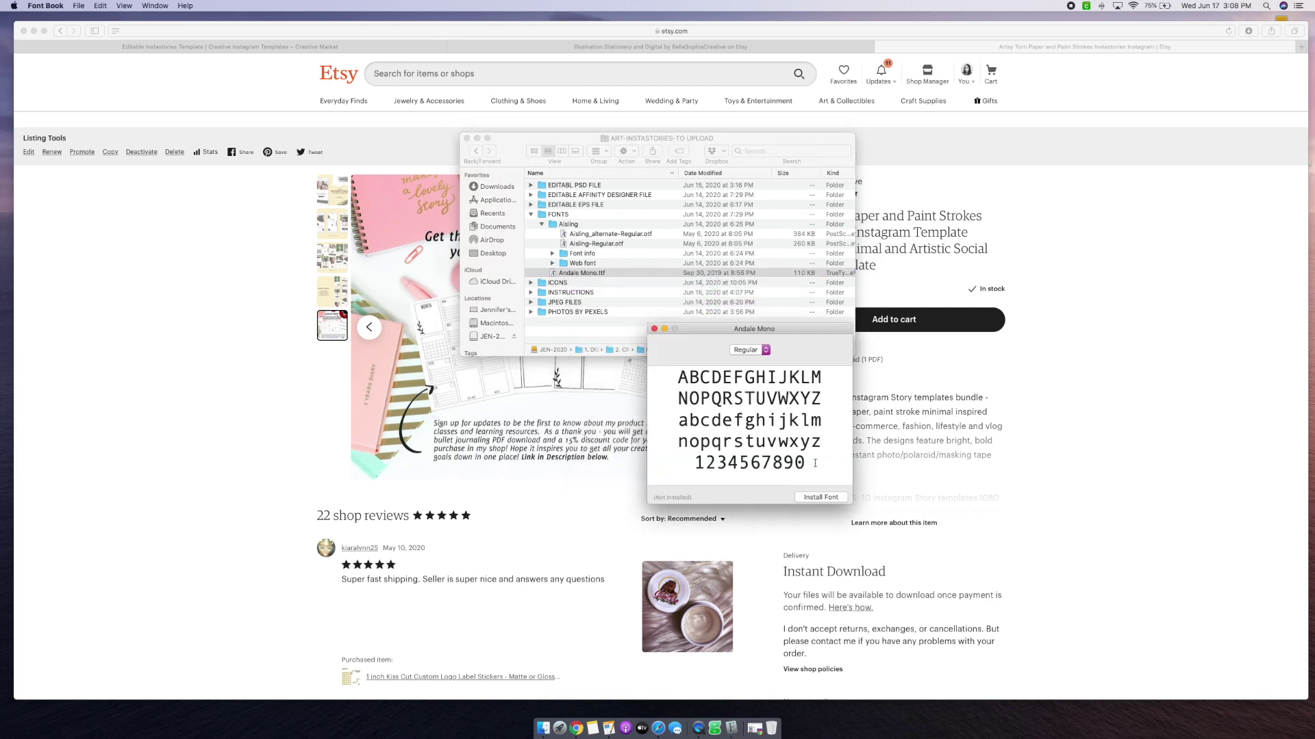
pyautogui.click(654, 329)
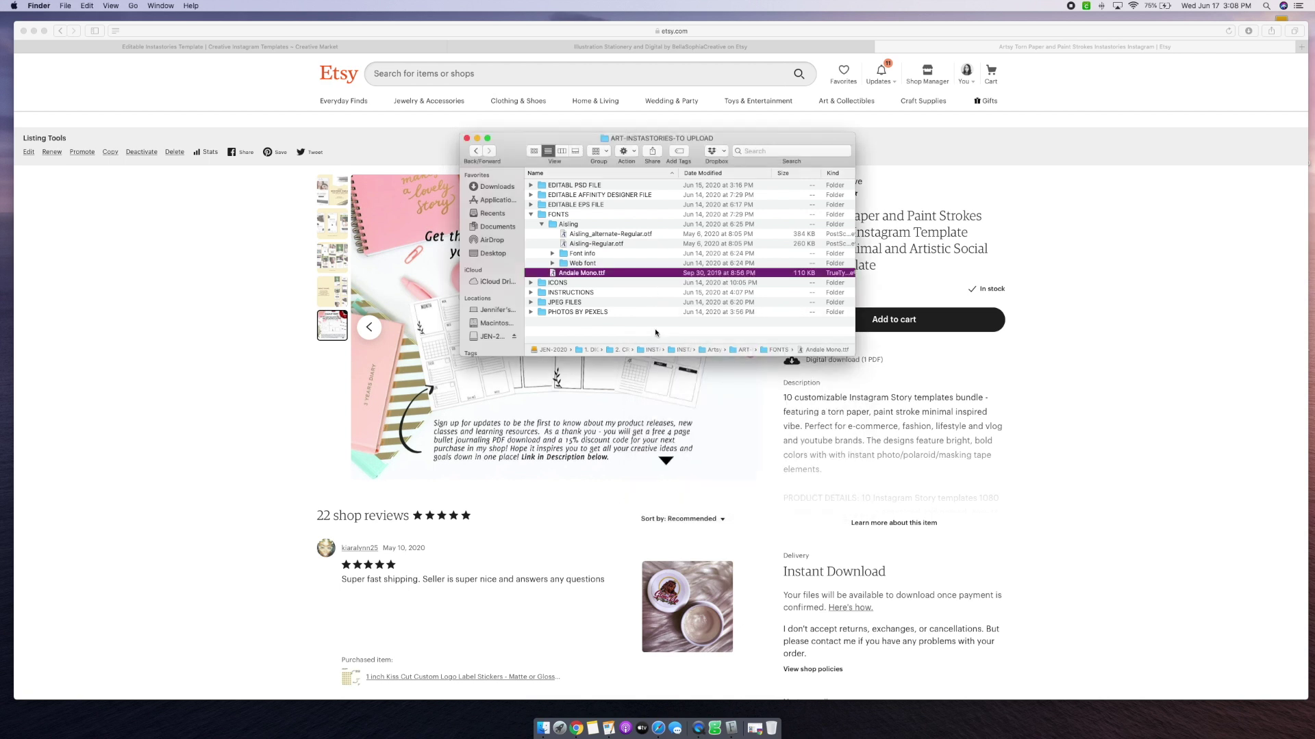
pyautogui.click(531, 216)
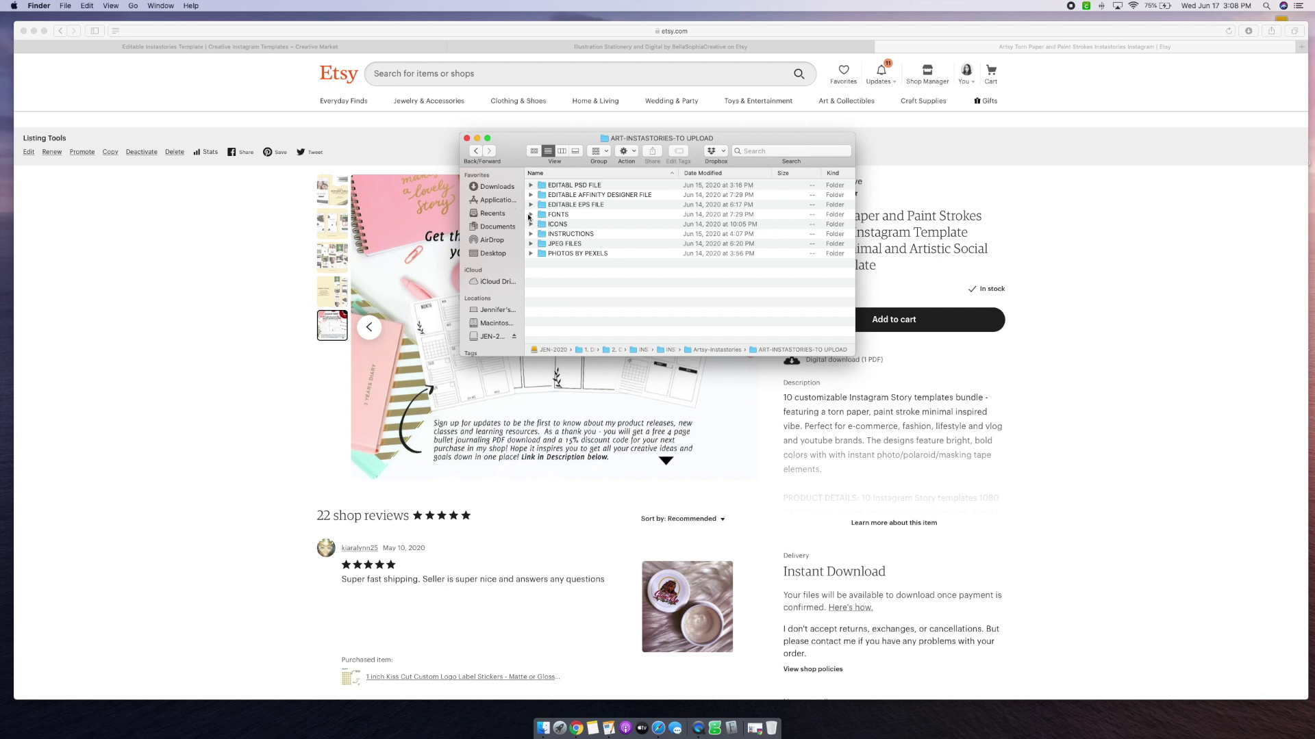
# Step: Check the ICONS folder, expand INSTRUCTIONS and open the template instructions PDF
pyautogui.click(531, 223)
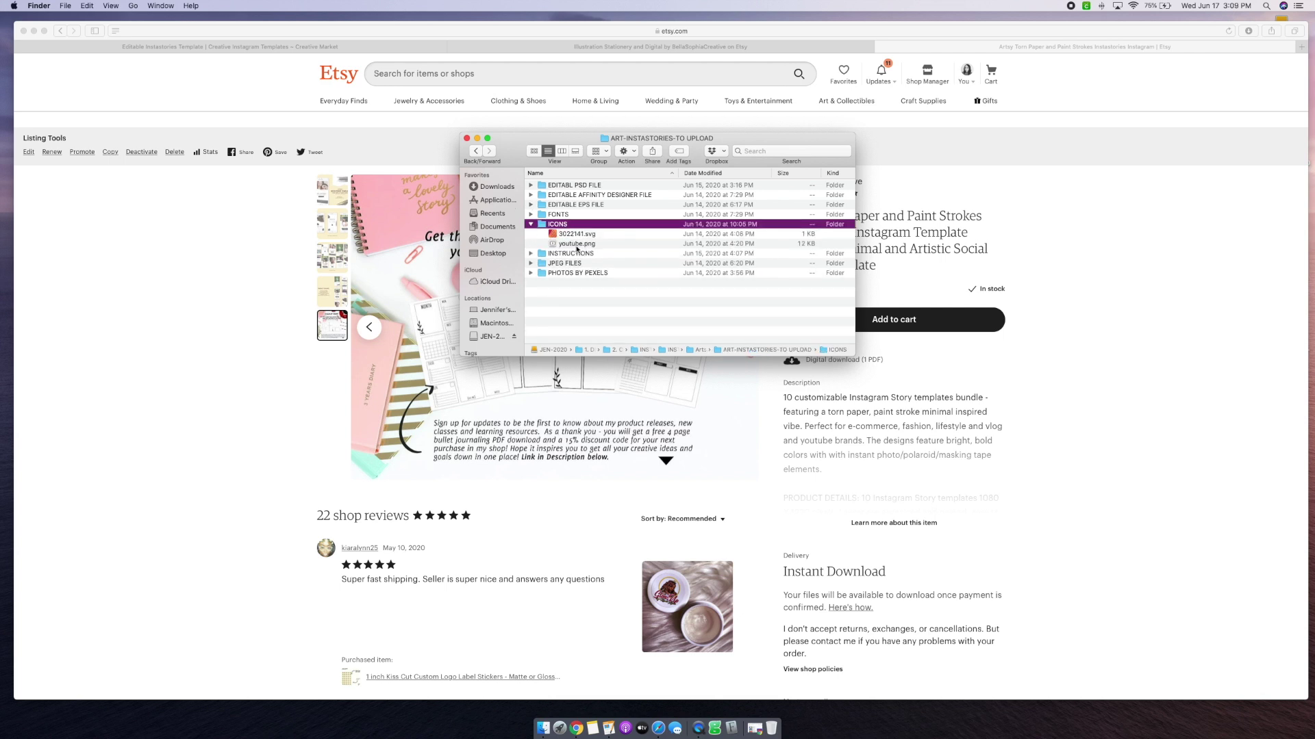
pyautogui.click(532, 224)
pyautogui.click(531, 234)
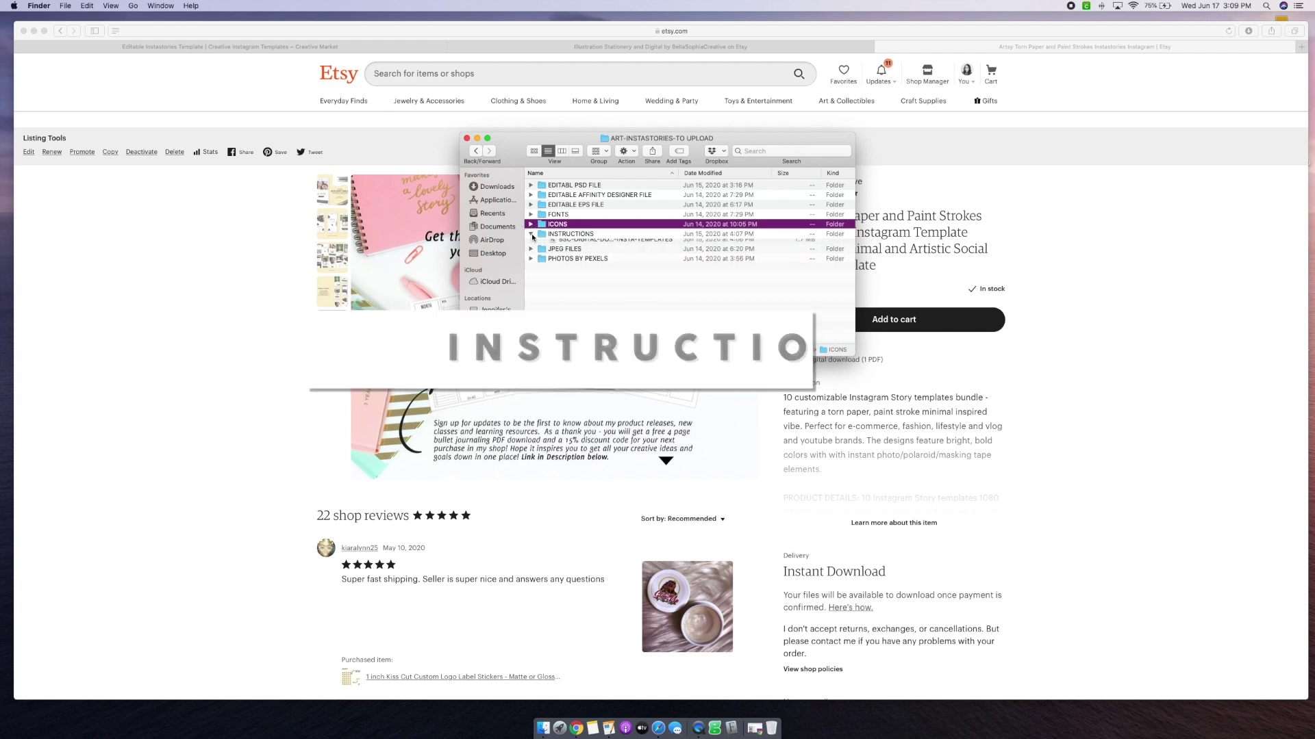
pyautogui.click(566, 253)
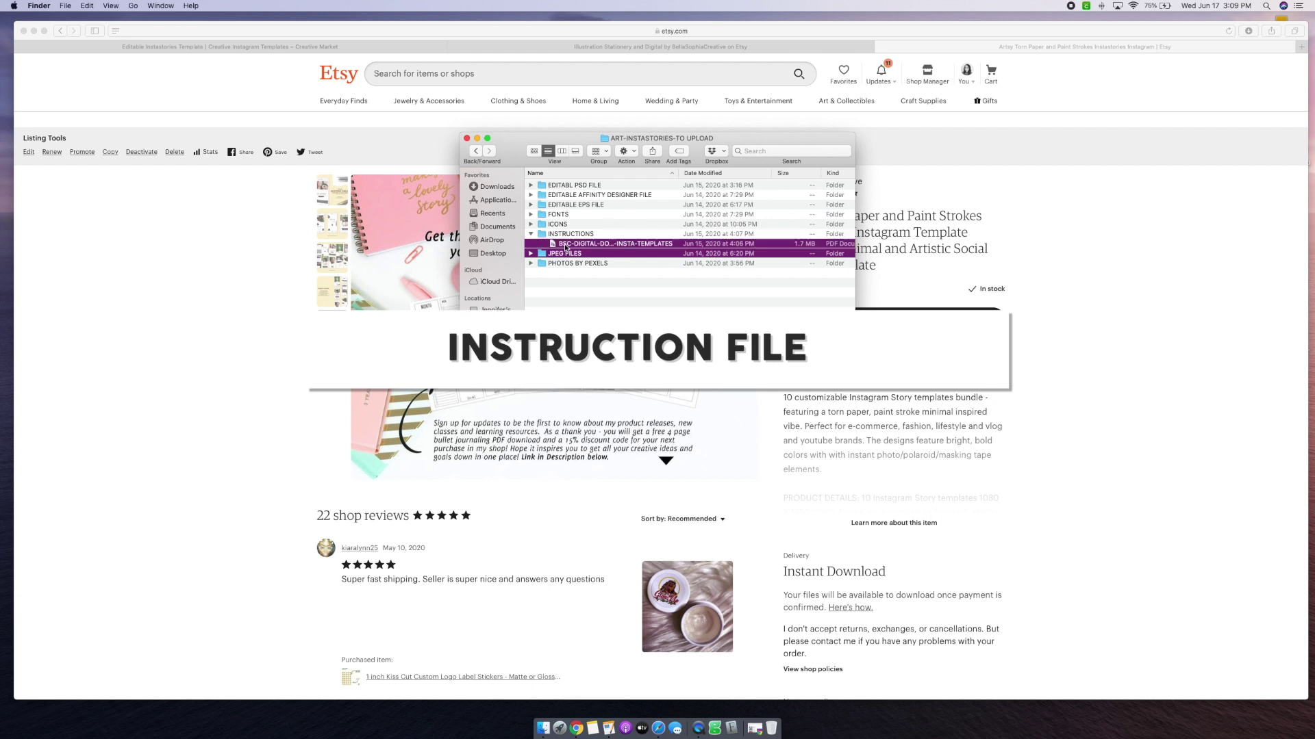
pyautogui.doubleClick(565, 252)
pyautogui.doubleClick(550, 214)
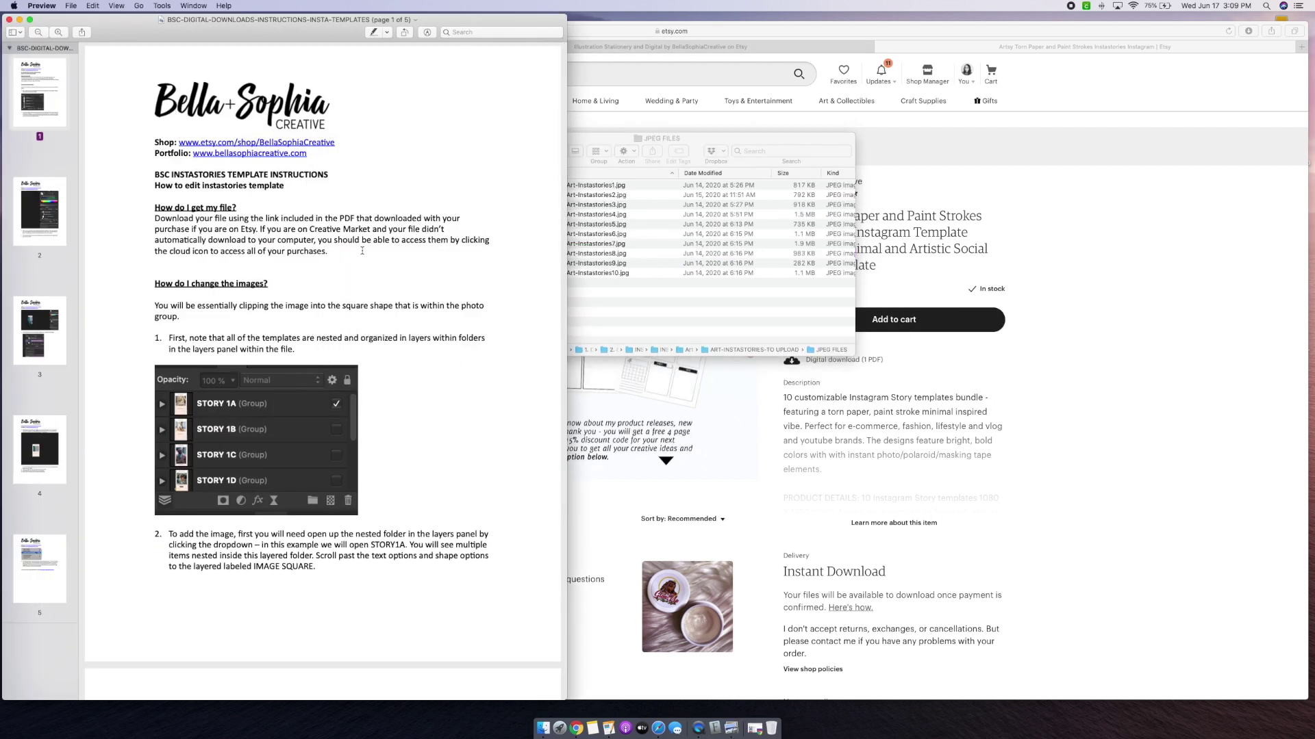
# Step: Read through the instructions PDF to its page 5 on clipping masks, then close it
pyautogui.scroll(-10, 362, 251)
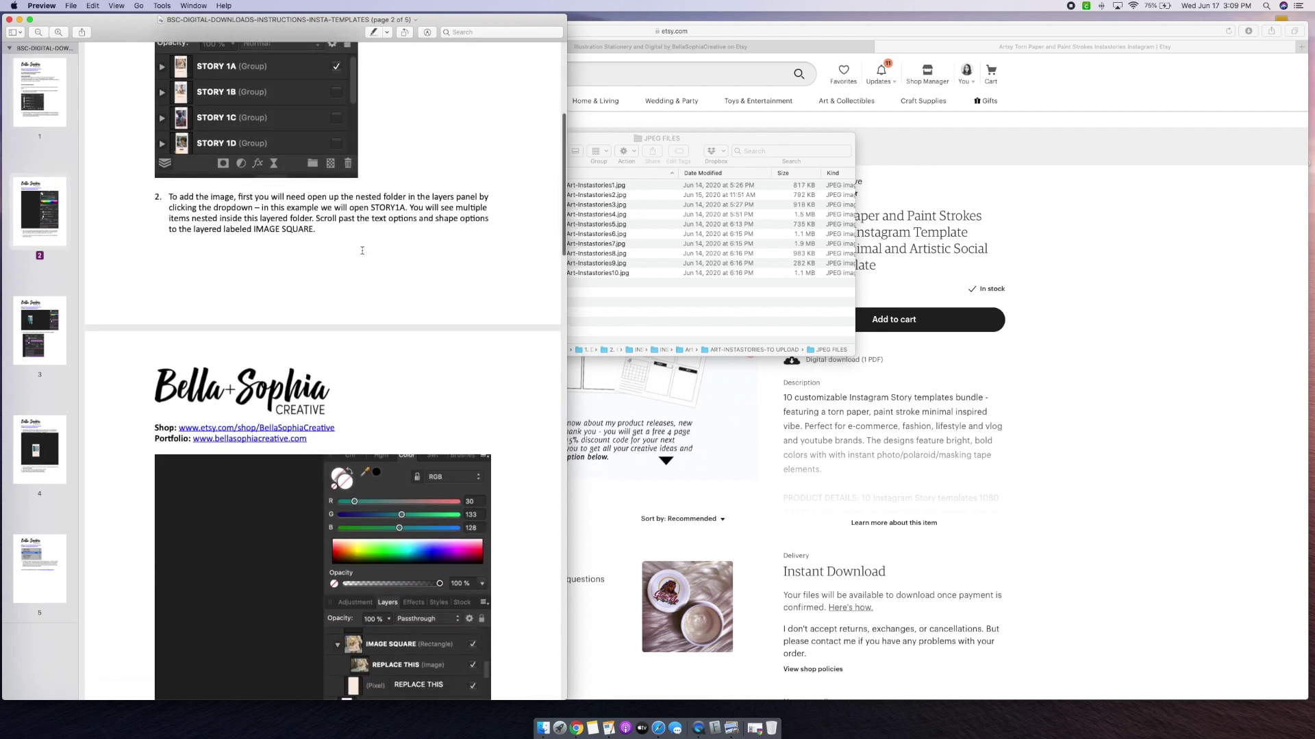
pyautogui.scroll(5, 289, 493)
pyautogui.scroll(6, 288, 493)
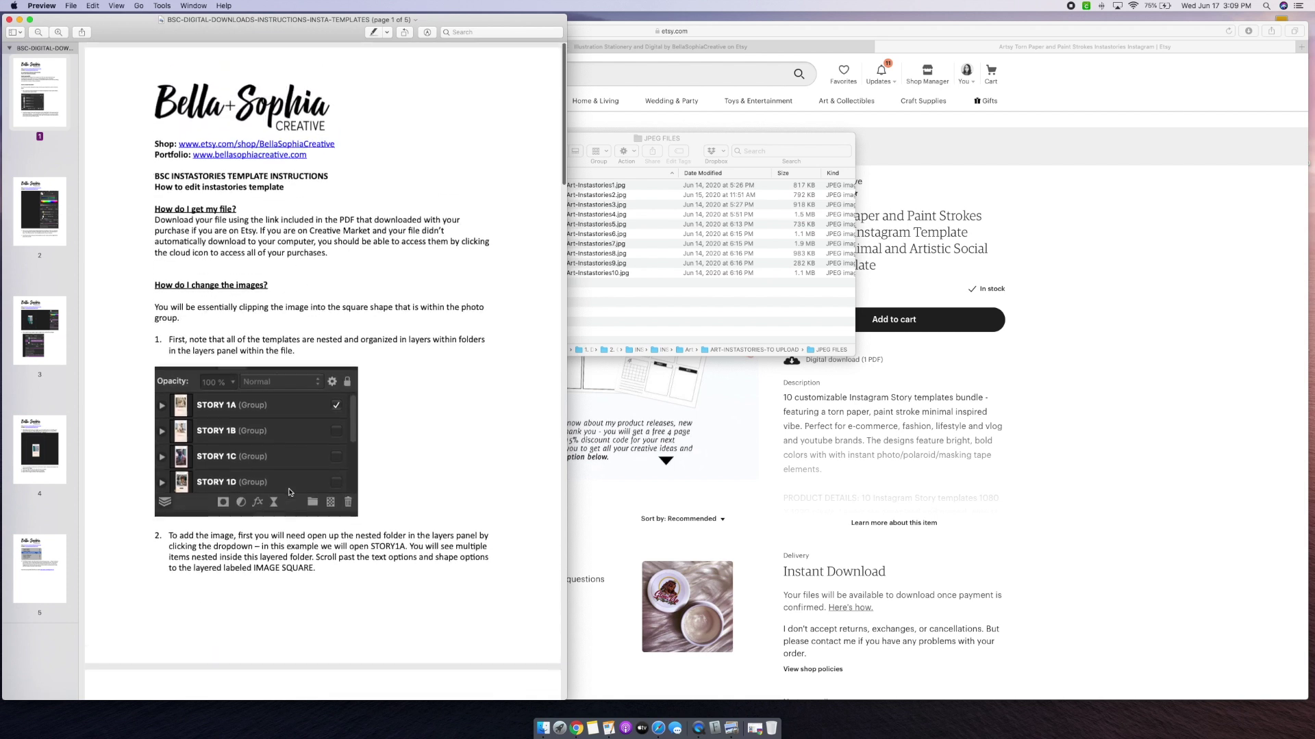
pyautogui.scroll(-7, 289, 493)
pyautogui.scroll(5, 289, 492)
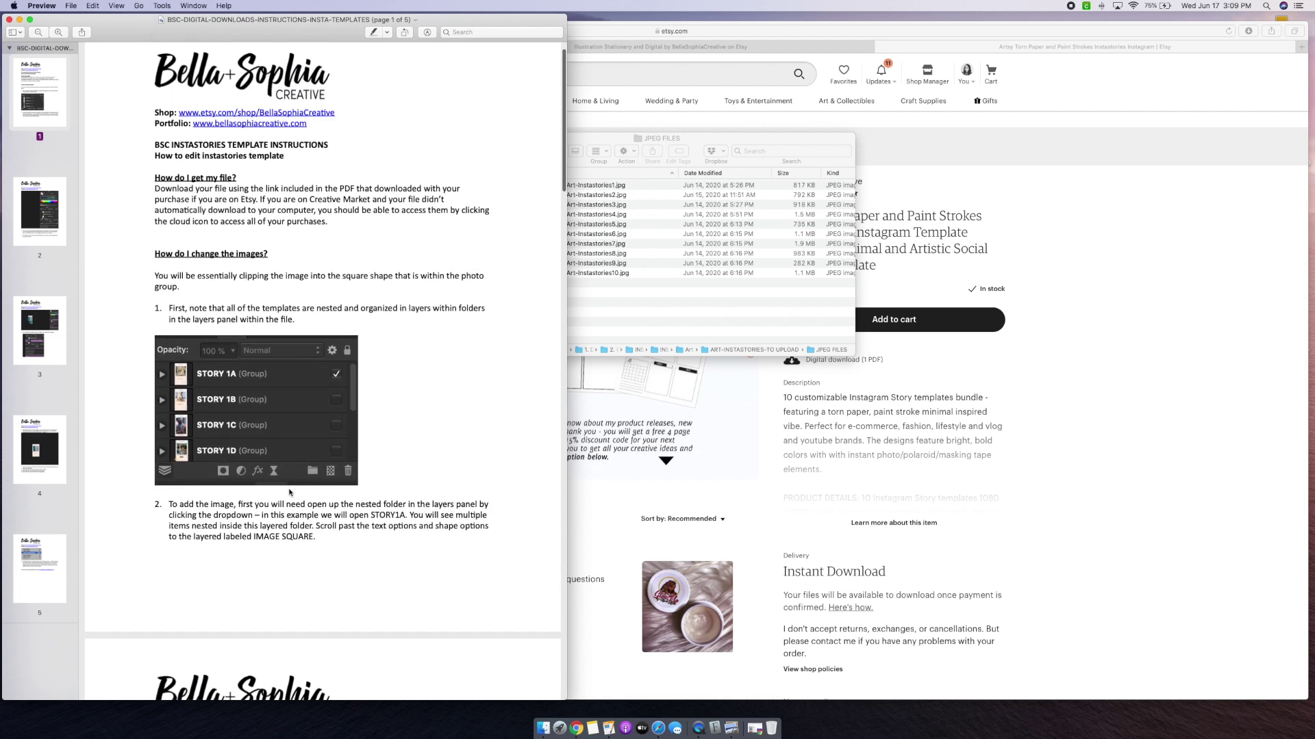
pyautogui.scroll(-3, 289, 492)
pyautogui.scroll(-20, 289, 492)
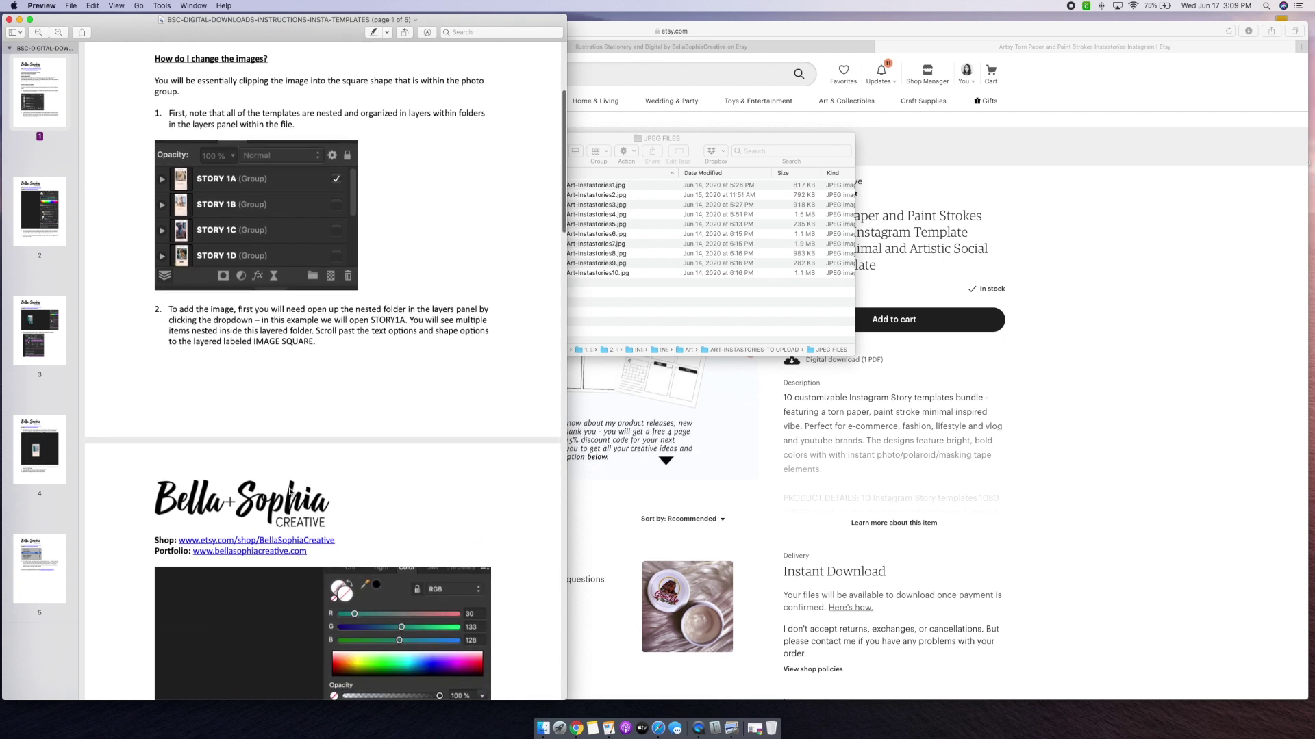
pyautogui.scroll(-12, 289, 491)
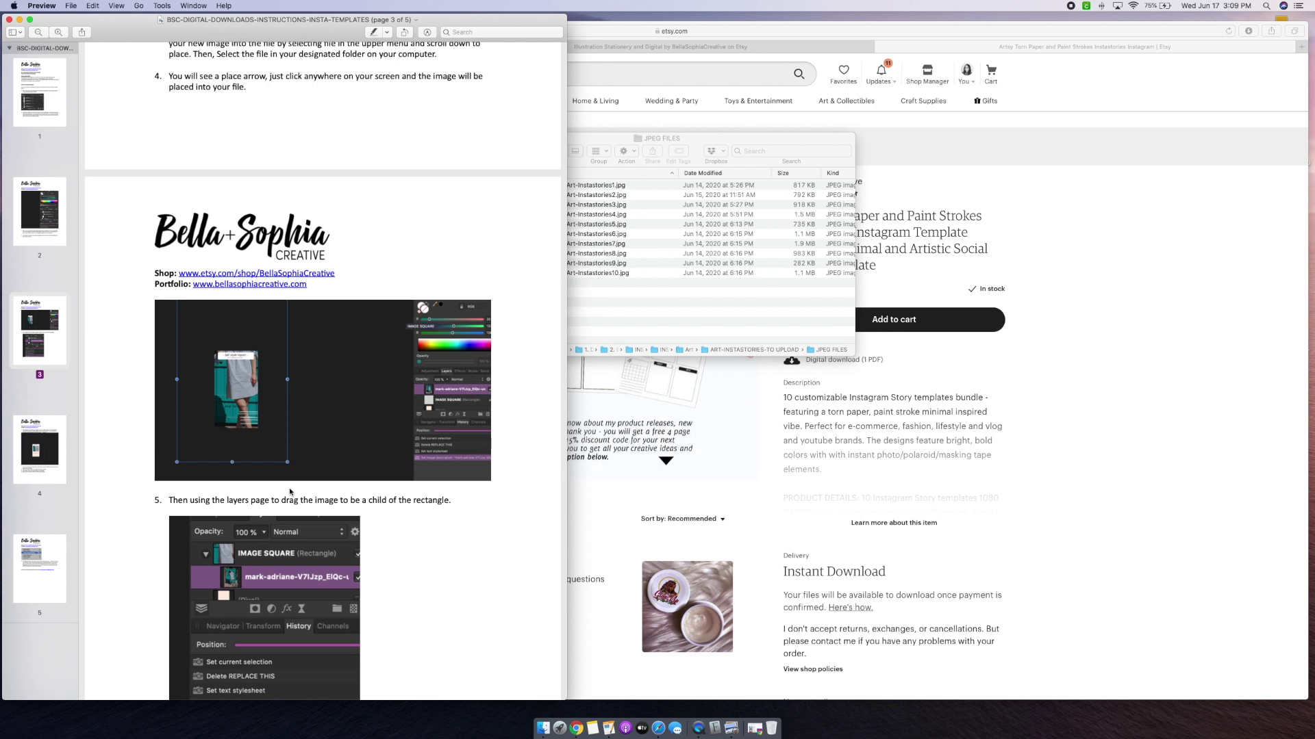
pyautogui.scroll(-18, 217, 305)
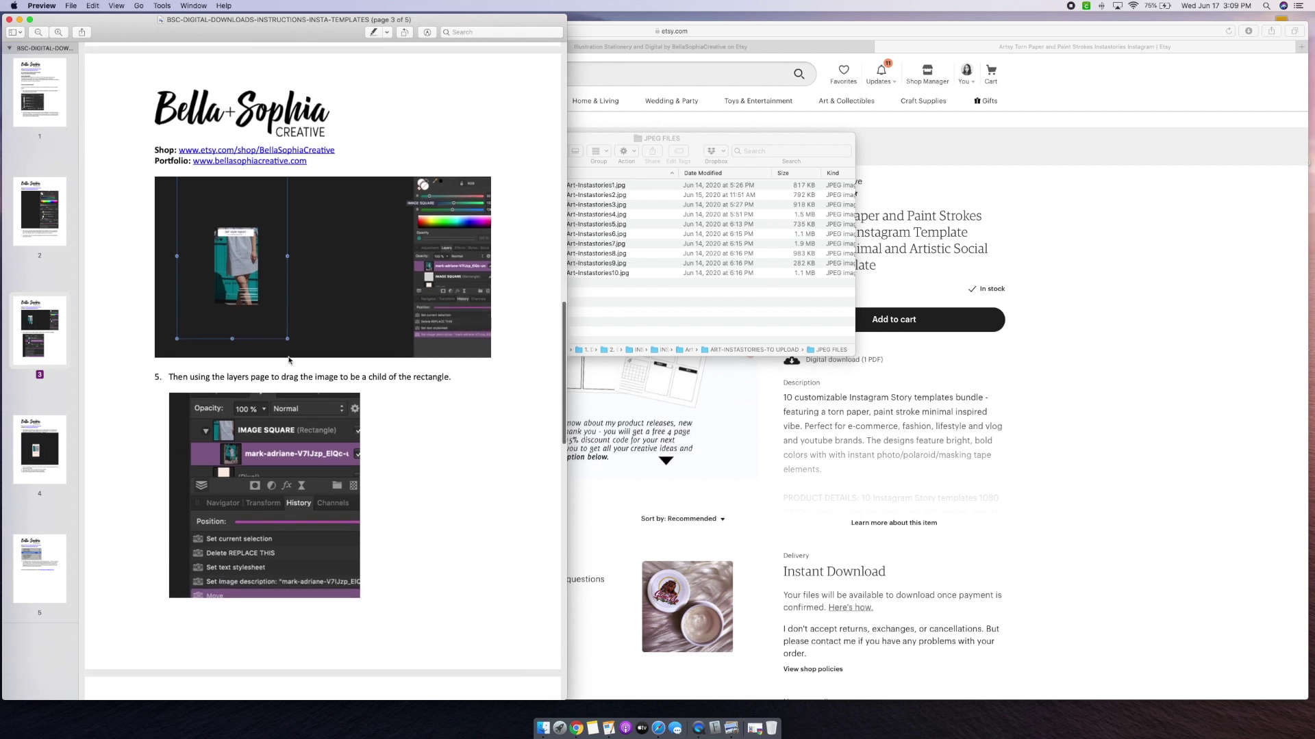
pyautogui.scroll(-20, 270, 423)
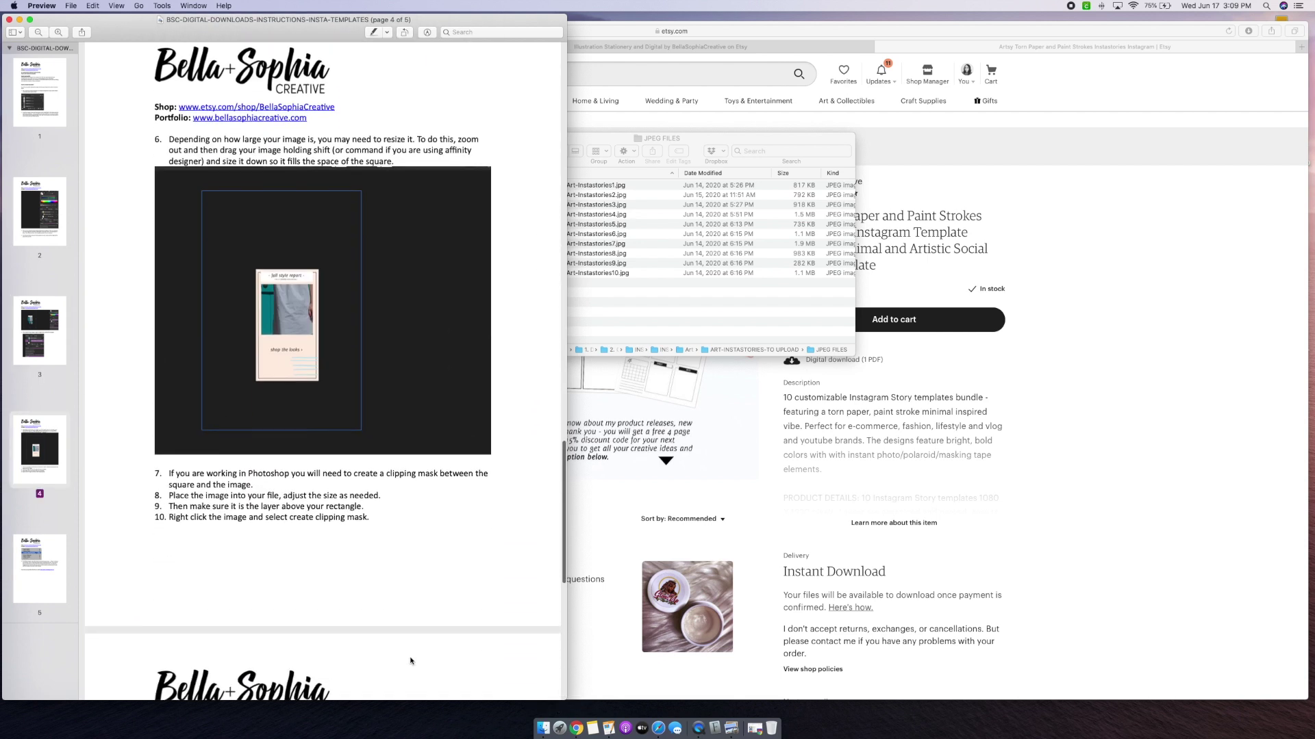
pyautogui.scroll(-10, 410, 661)
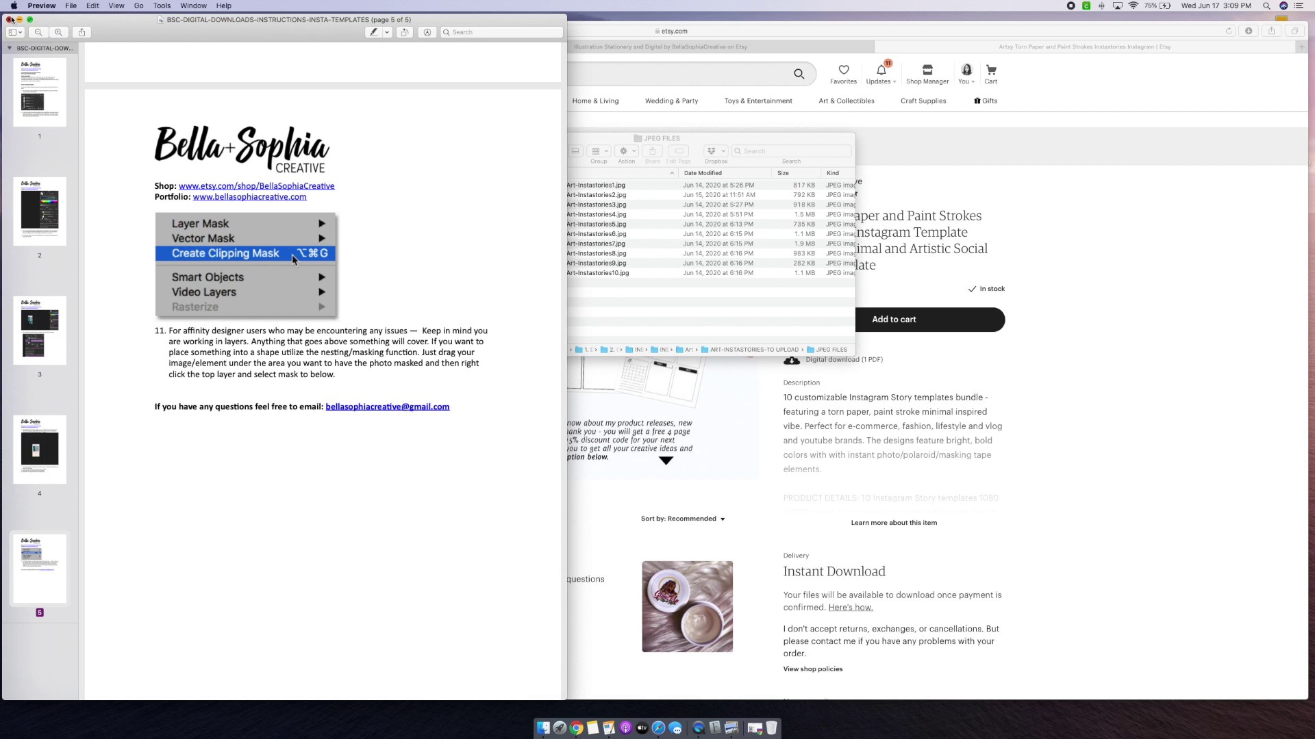
pyautogui.click(9, 19)
# Step: Preview Retro-Art-Instastories1.jpg from JPEG FILES, then close it and collapse the folder
pyautogui.click(476, 150)
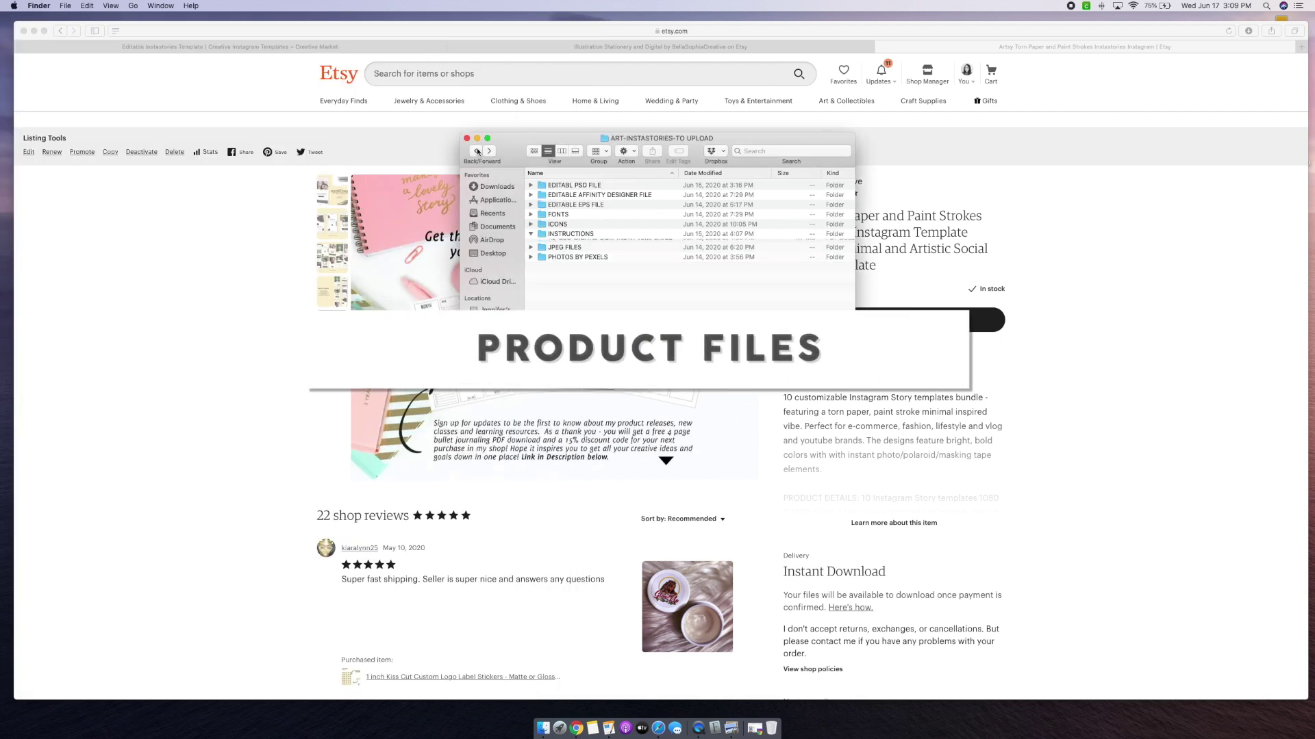
pyautogui.click(534, 237)
pyautogui.click(532, 234)
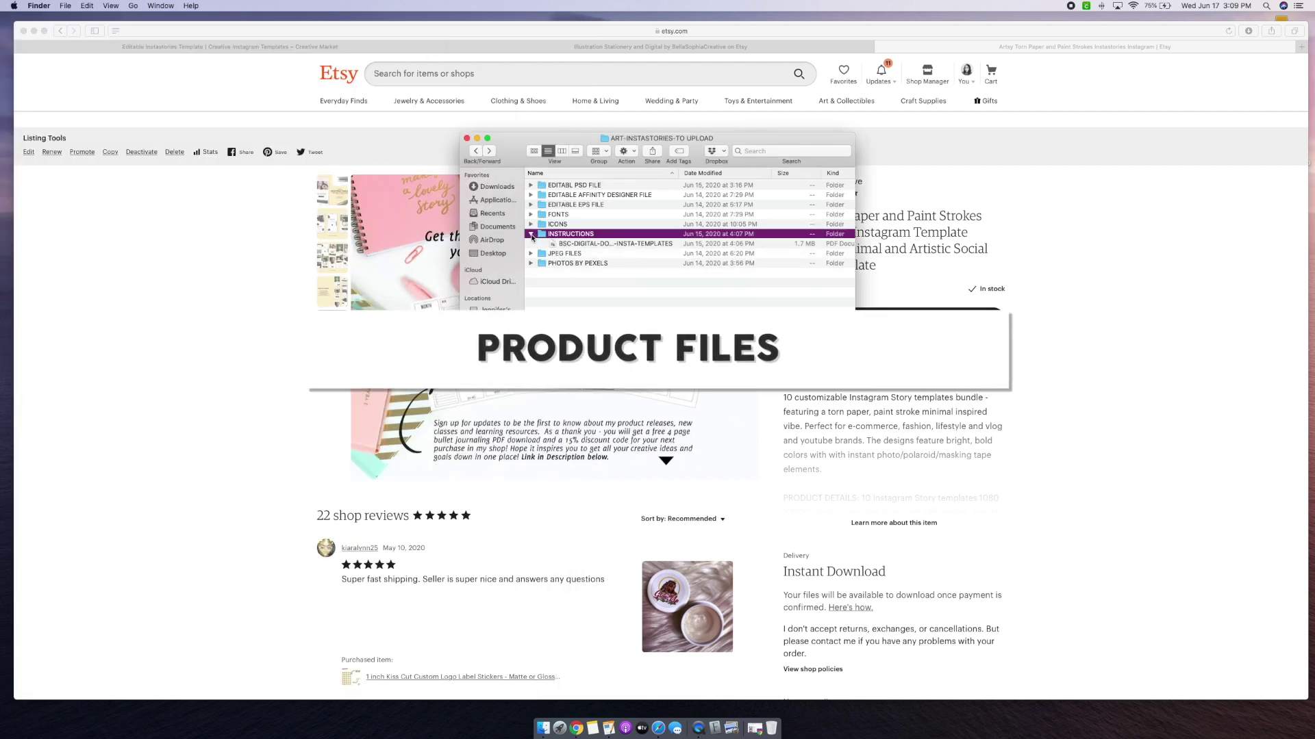
pyautogui.click(531, 245)
pyautogui.click(566, 253)
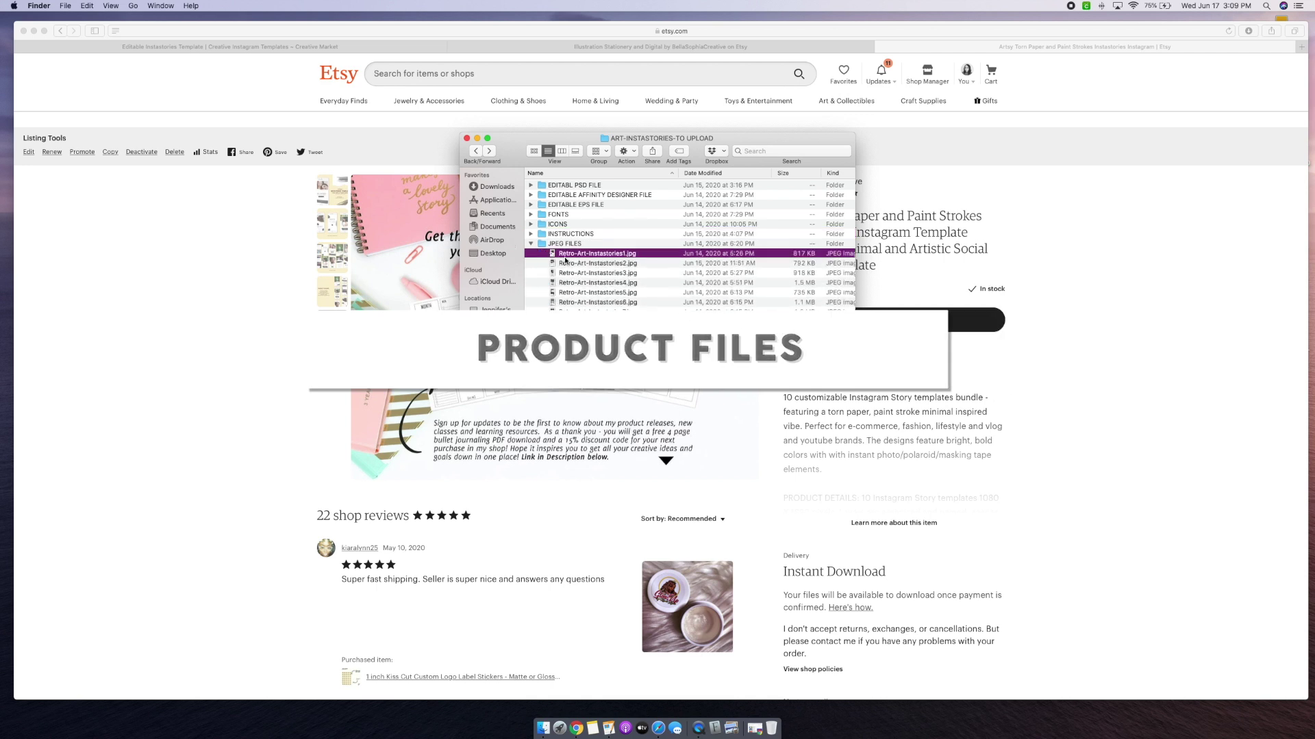
pyautogui.scroll(-1, 566, 259)
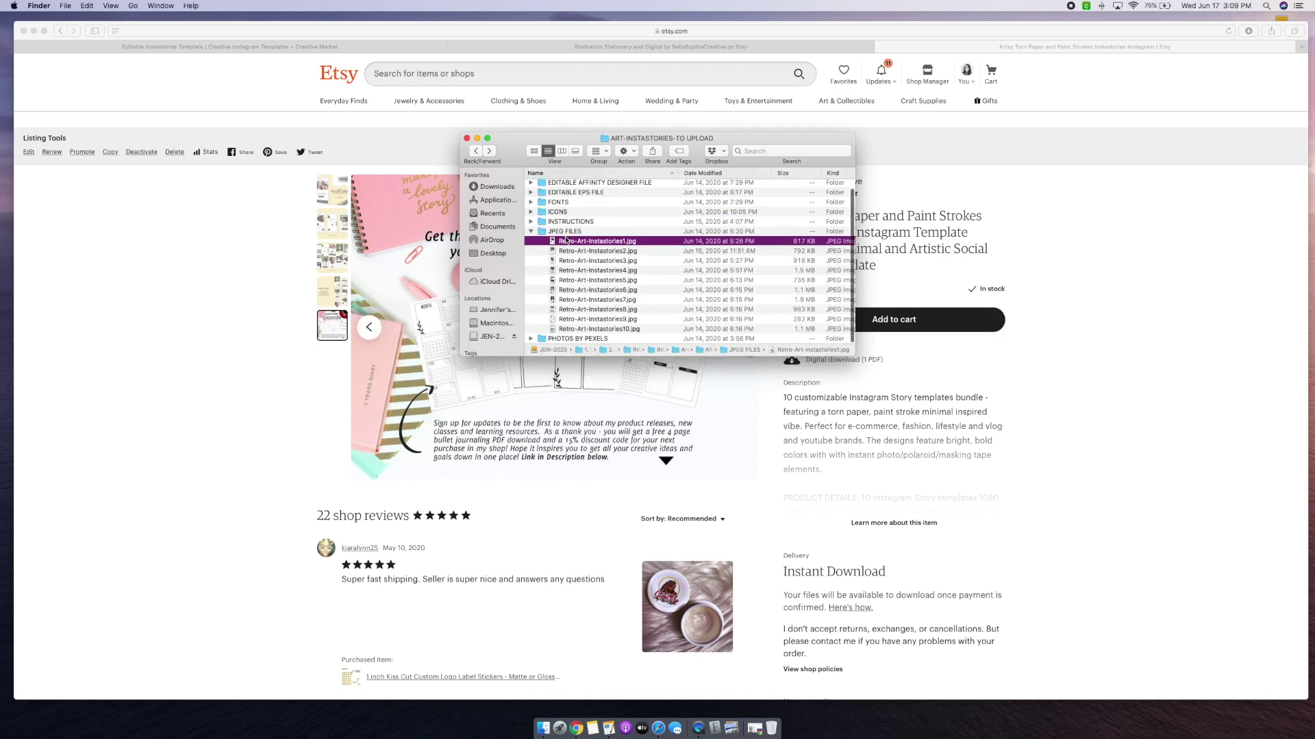
pyautogui.doubleClick(566, 243)
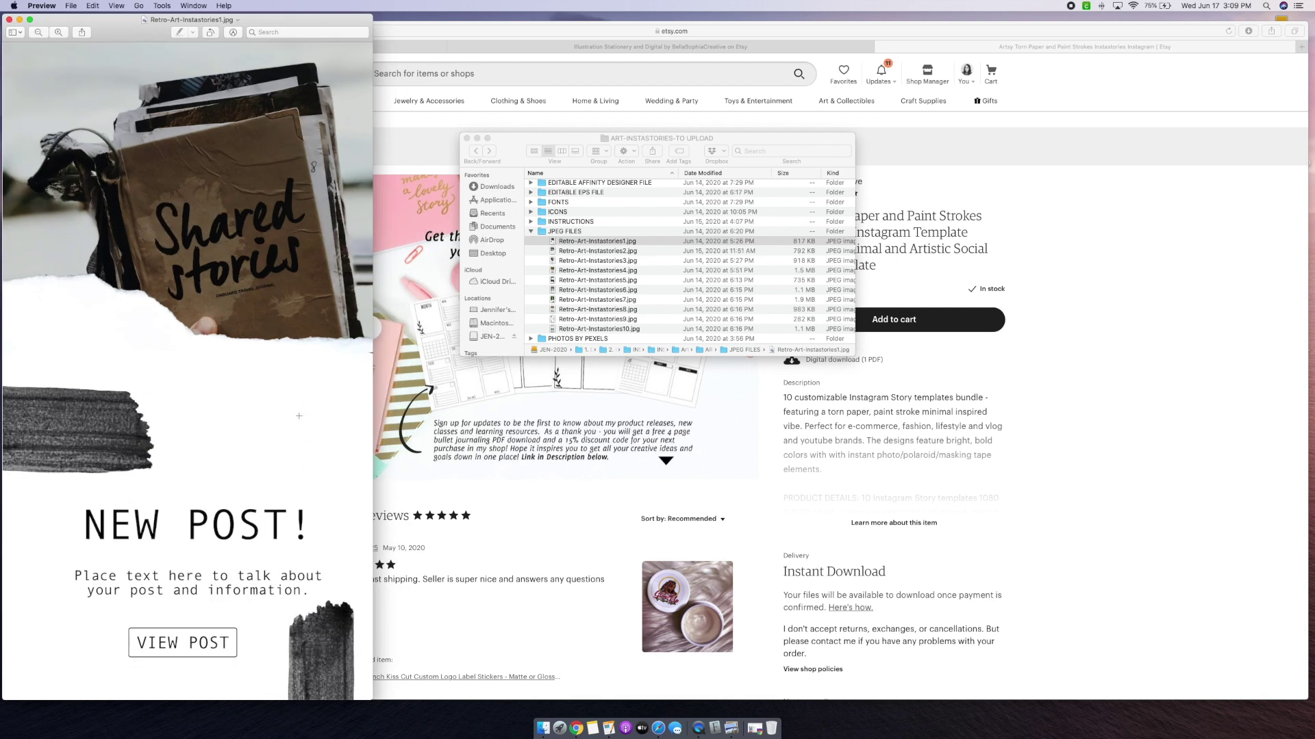
pyautogui.click(10, 20)
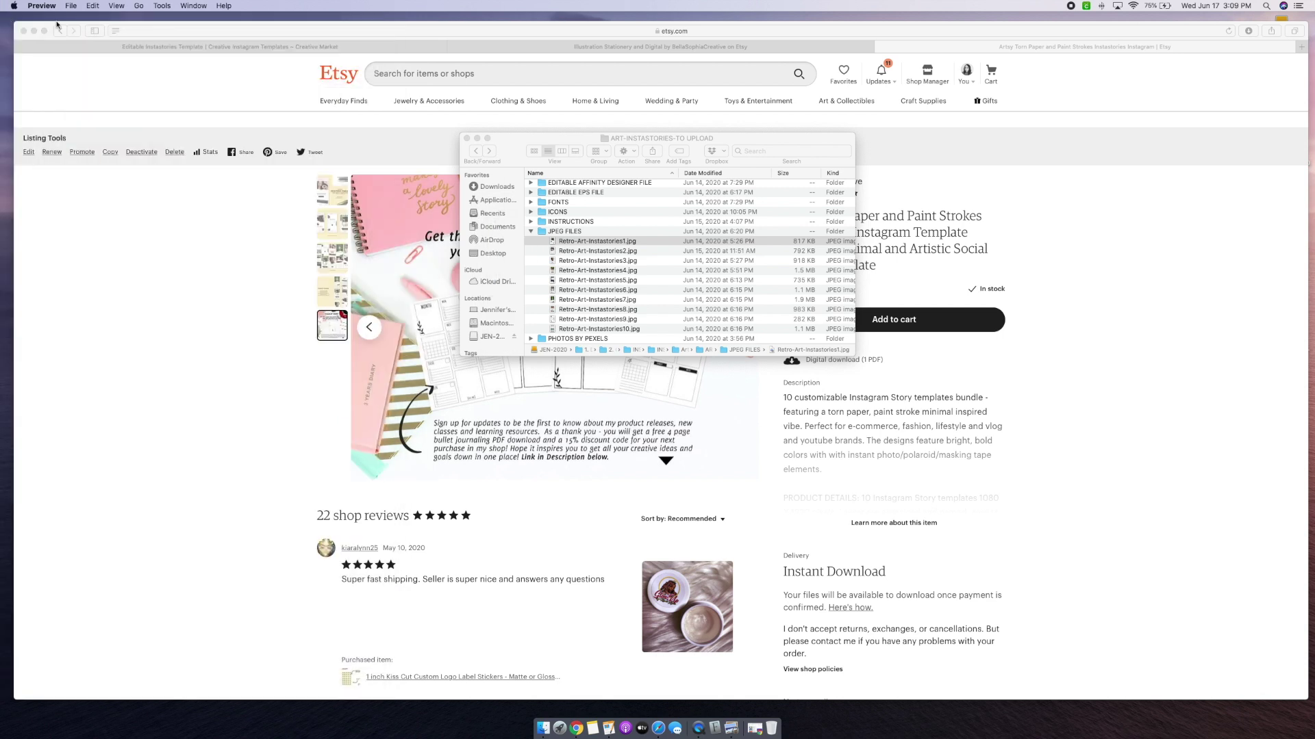
pyautogui.click(545, 239)
pyautogui.click(531, 231)
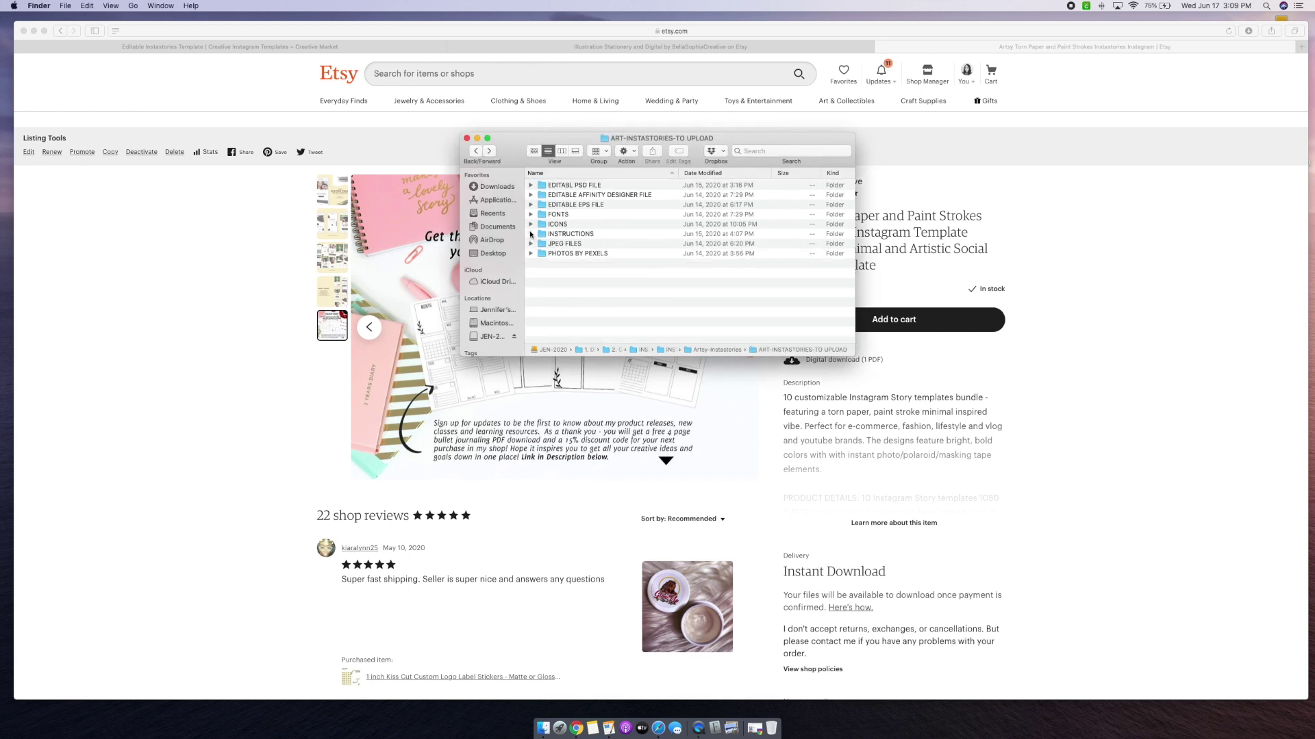
# Step: Browse the PHOTOS BY PEXELS stock images, including the aerial parked-cars photo, then collapse it
pyautogui.click(540, 254)
pyautogui.click(531, 253)
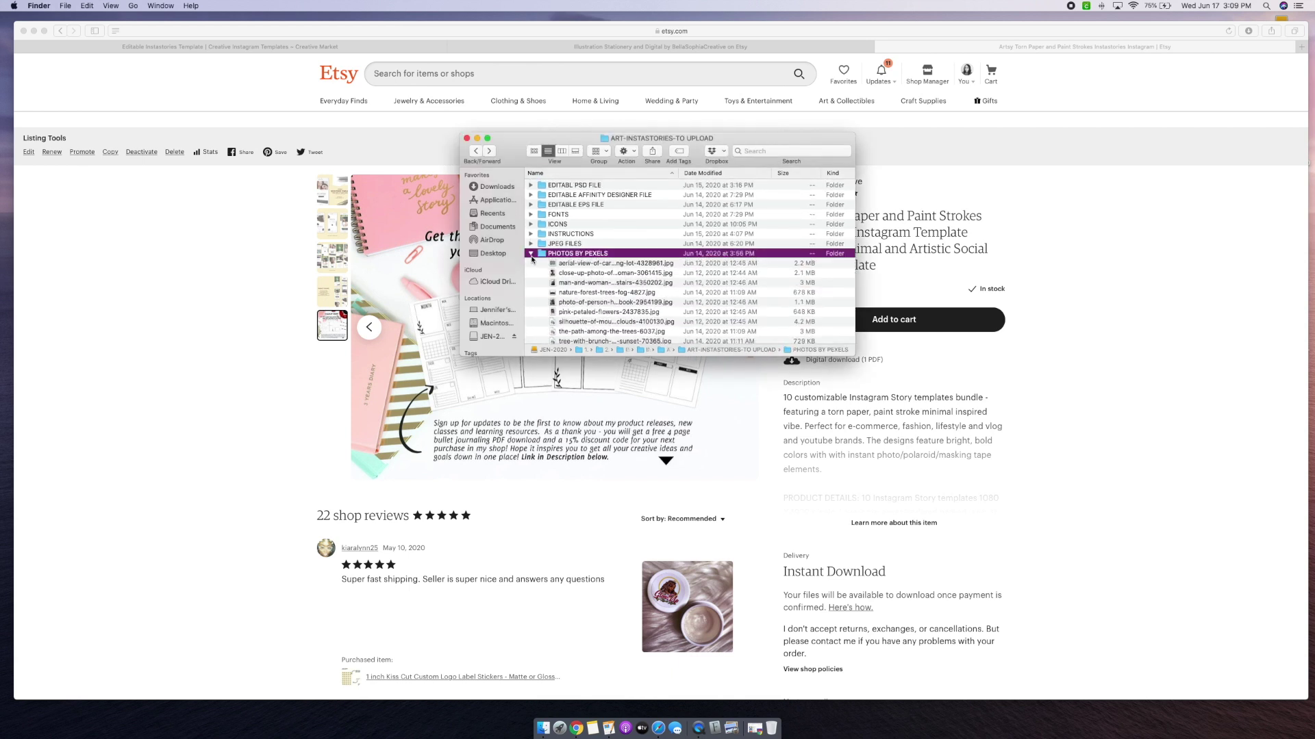
pyautogui.click(562, 273)
pyautogui.click(563, 264)
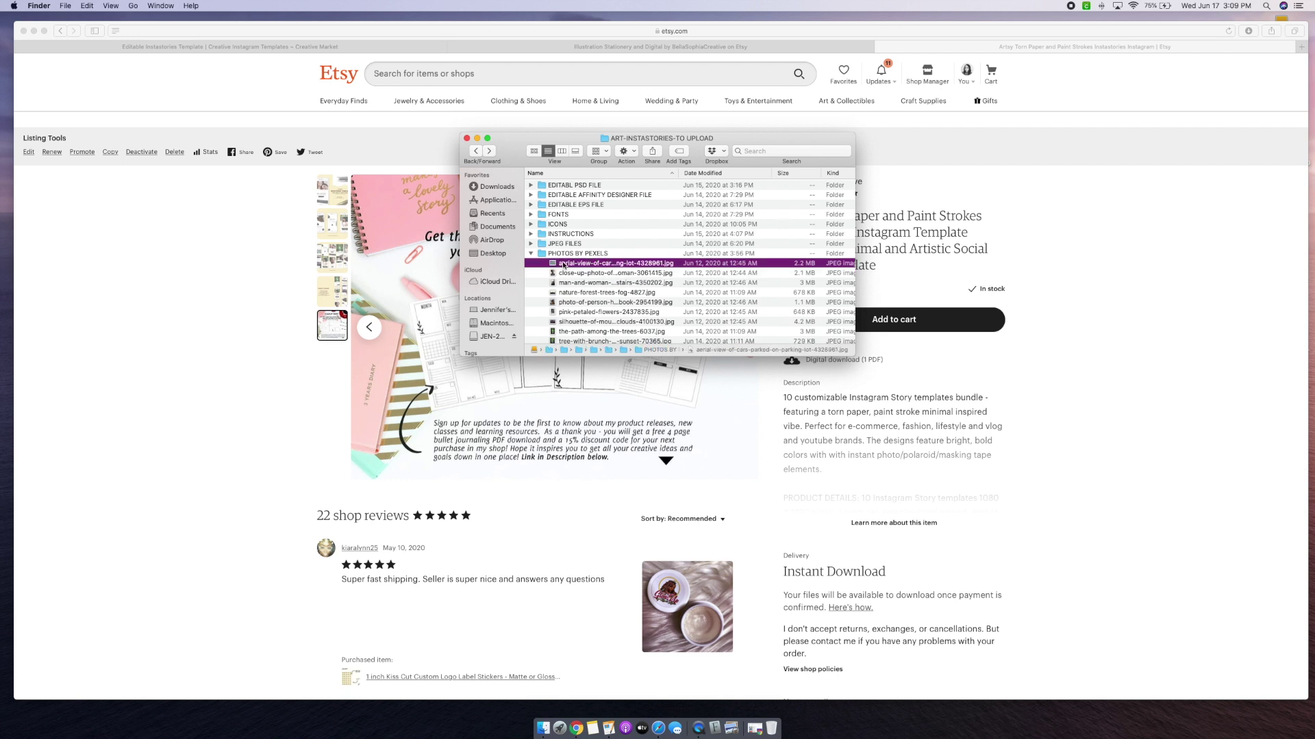
pyautogui.click(563, 263)
pyautogui.click(532, 254)
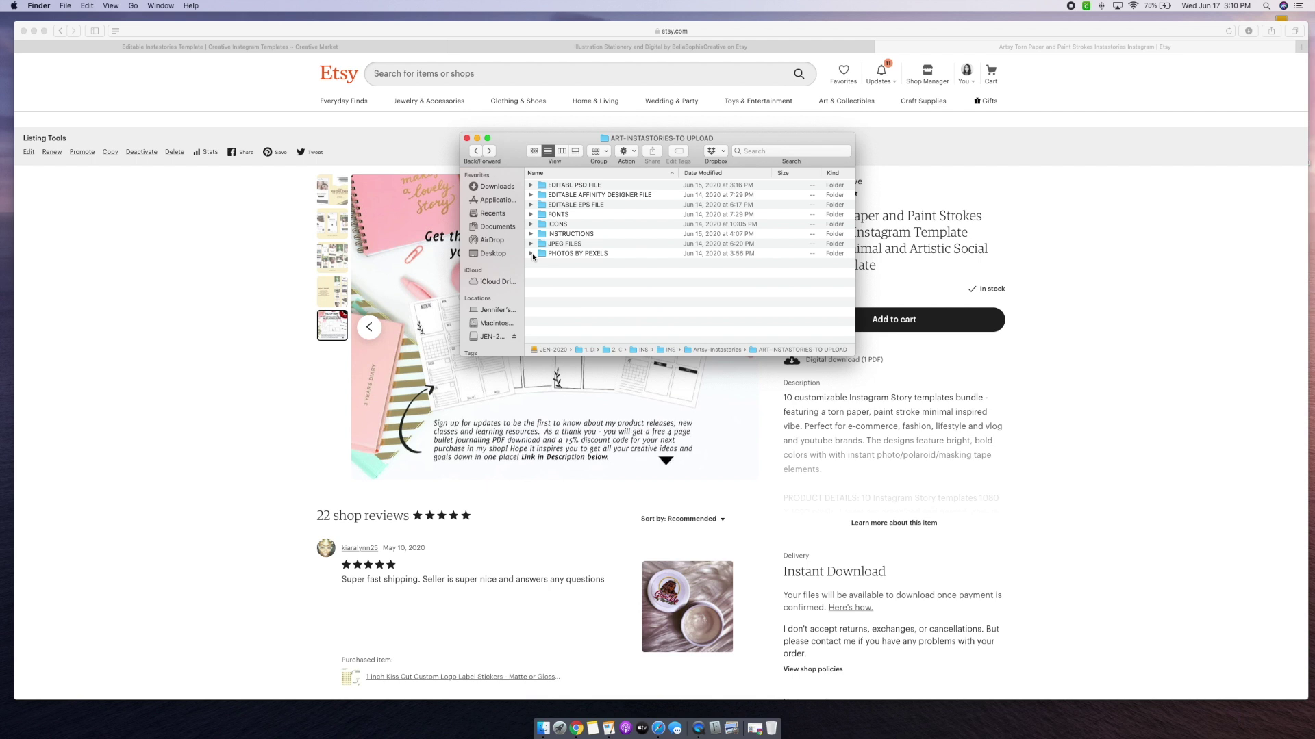
# Step: Open EDITABLE AFFINITY DESIGNER FILE and launch Retro-Art-Instastories in Affinity Designer
pyautogui.doubleClick(602, 195)
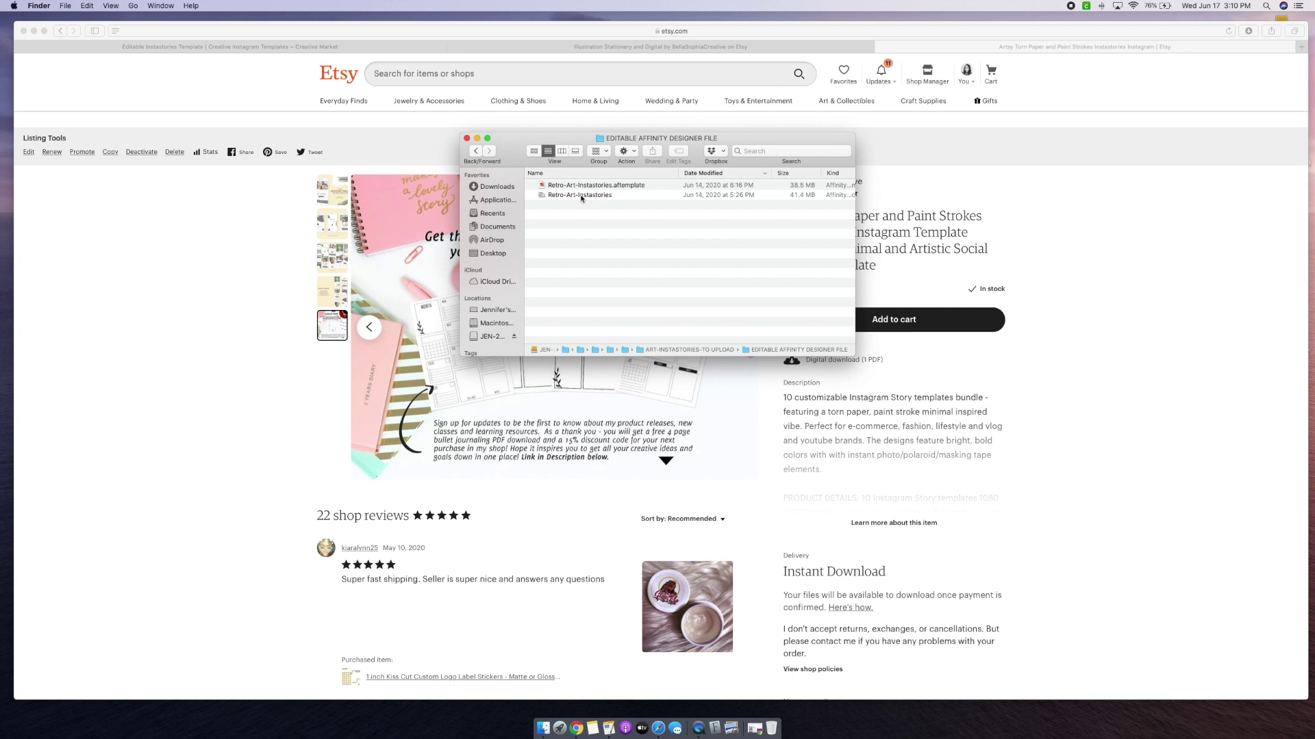
pyautogui.click(581, 196)
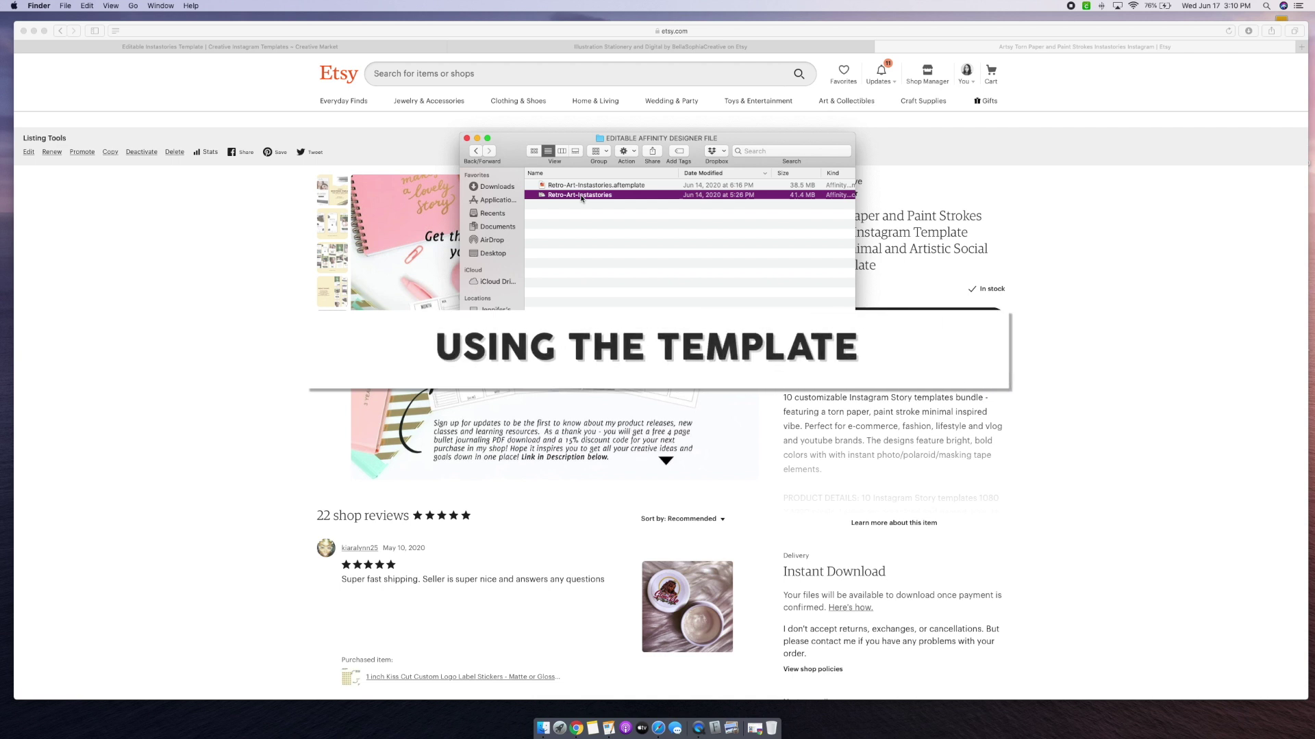
pyautogui.doubleClick(582, 195)
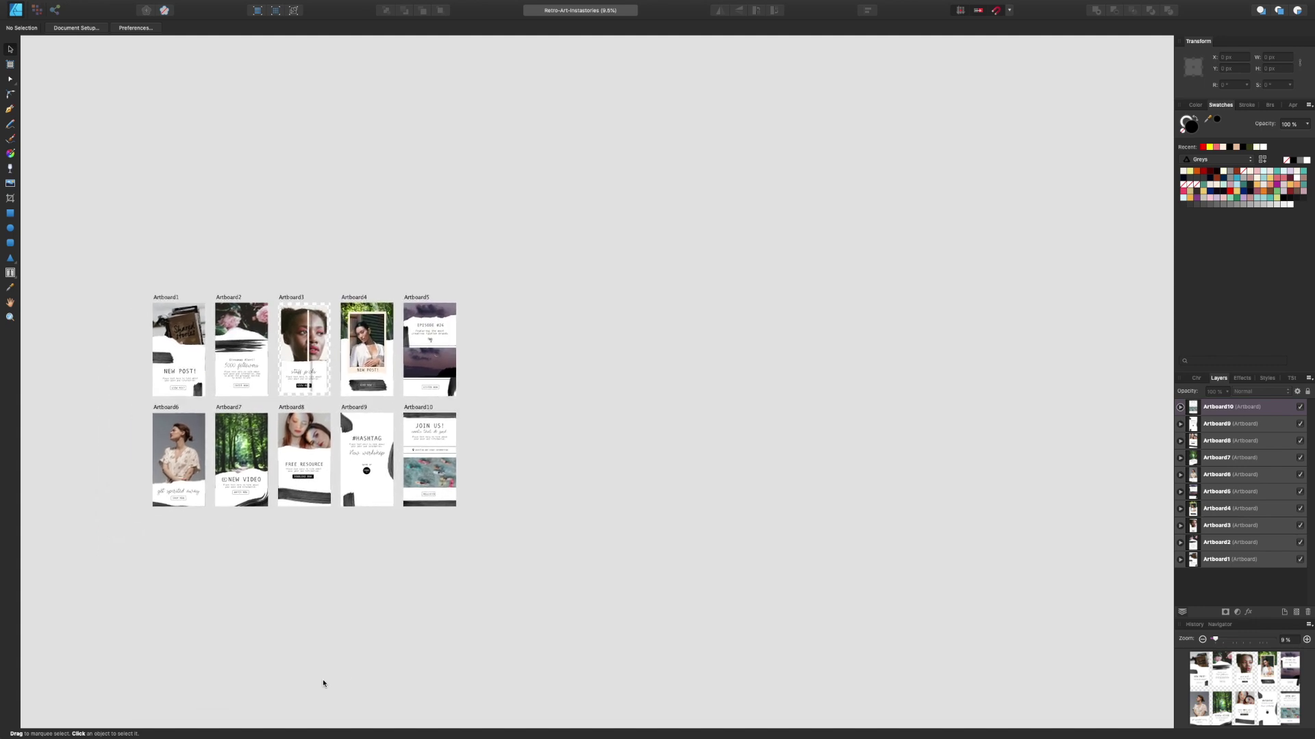
# Step: Zoom out so both rows of the ten story artboards are visible, then select Artboard1
pyautogui.scroll(-3, 322, 679)
pyautogui.scroll(5, 323, 680)
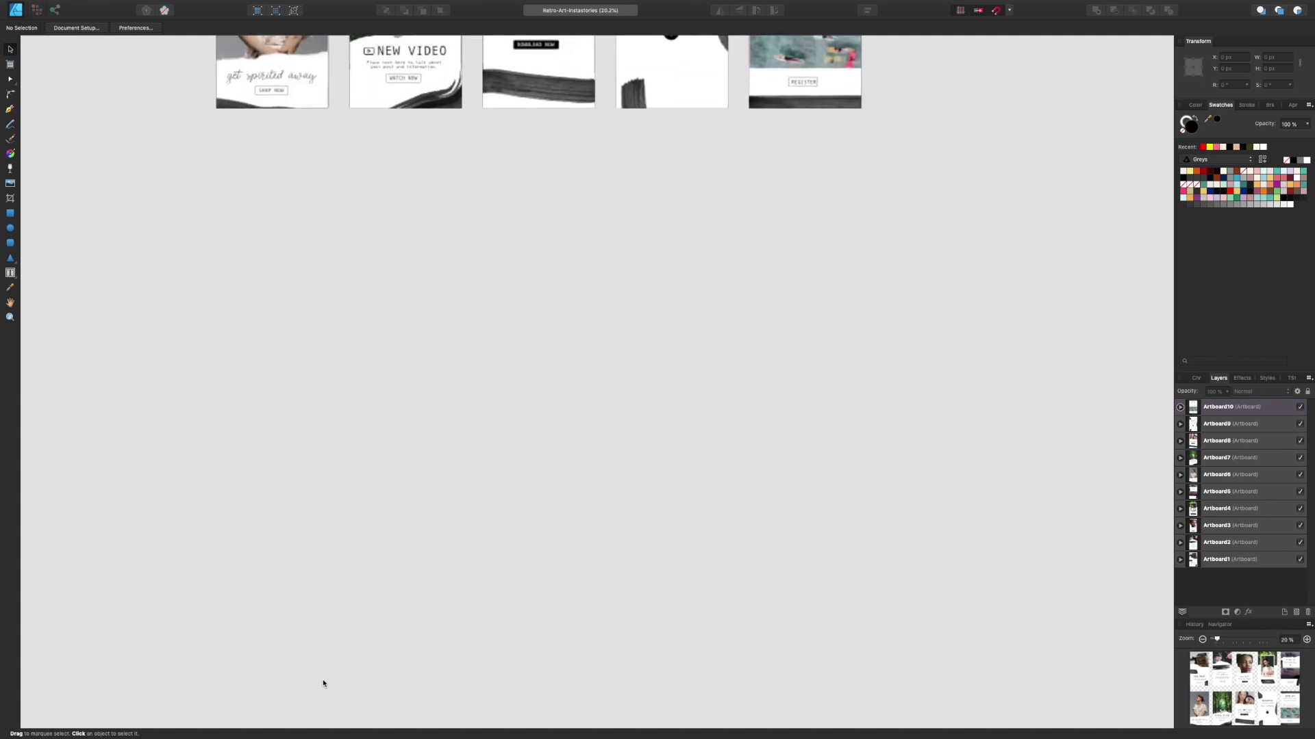
pyautogui.scroll(10, 323, 679)
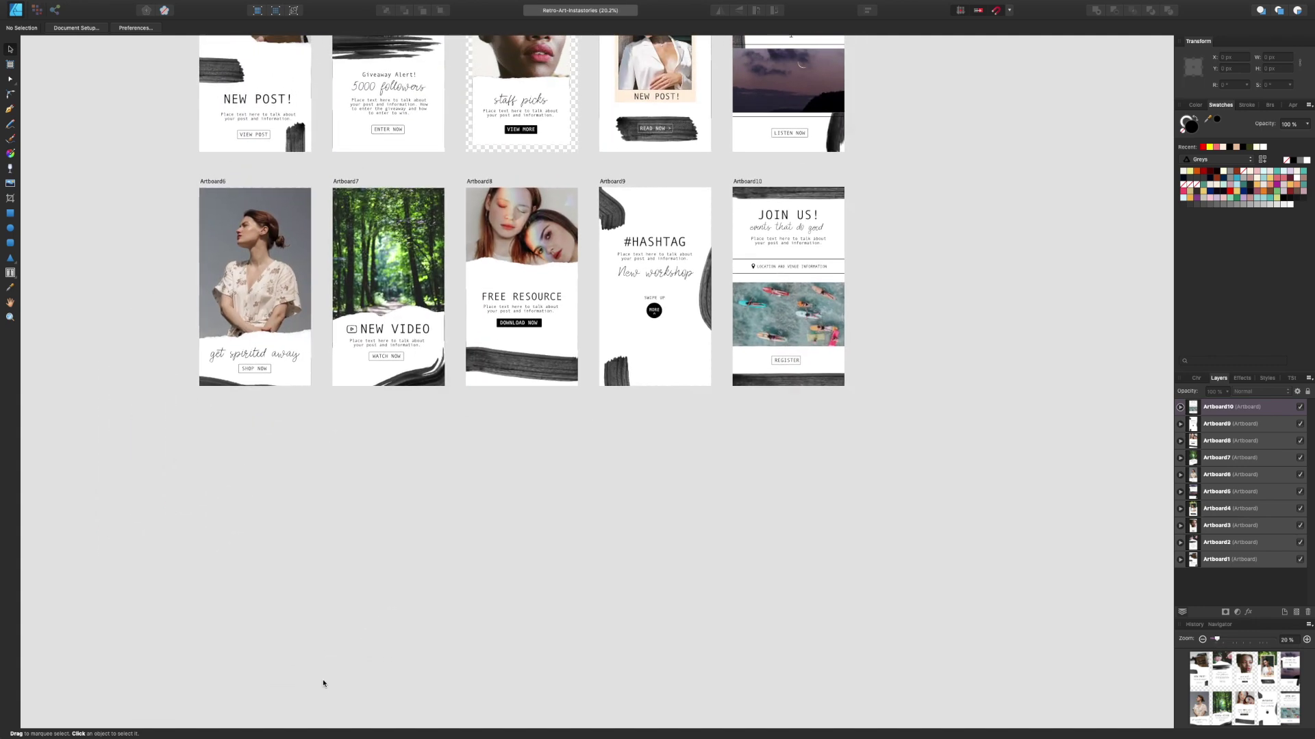
pyautogui.scroll(4, 322, 683)
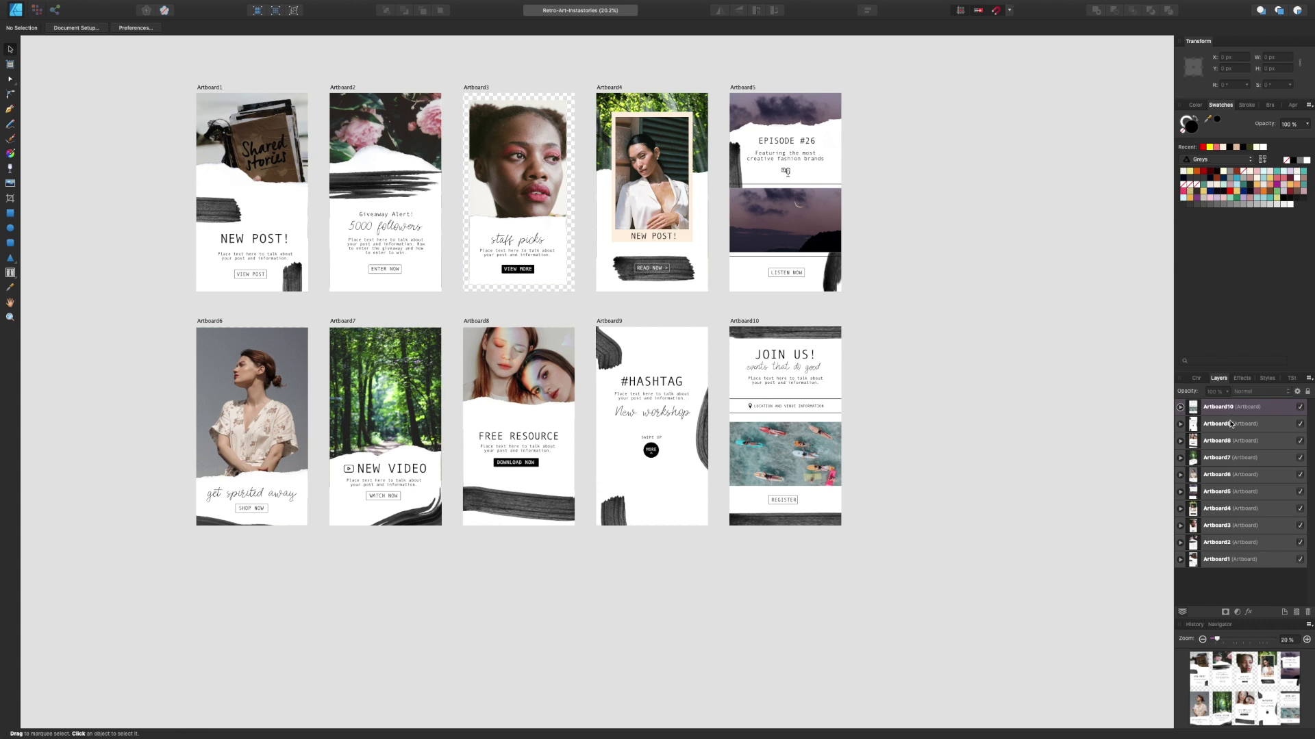
pyautogui.click(1236, 566)
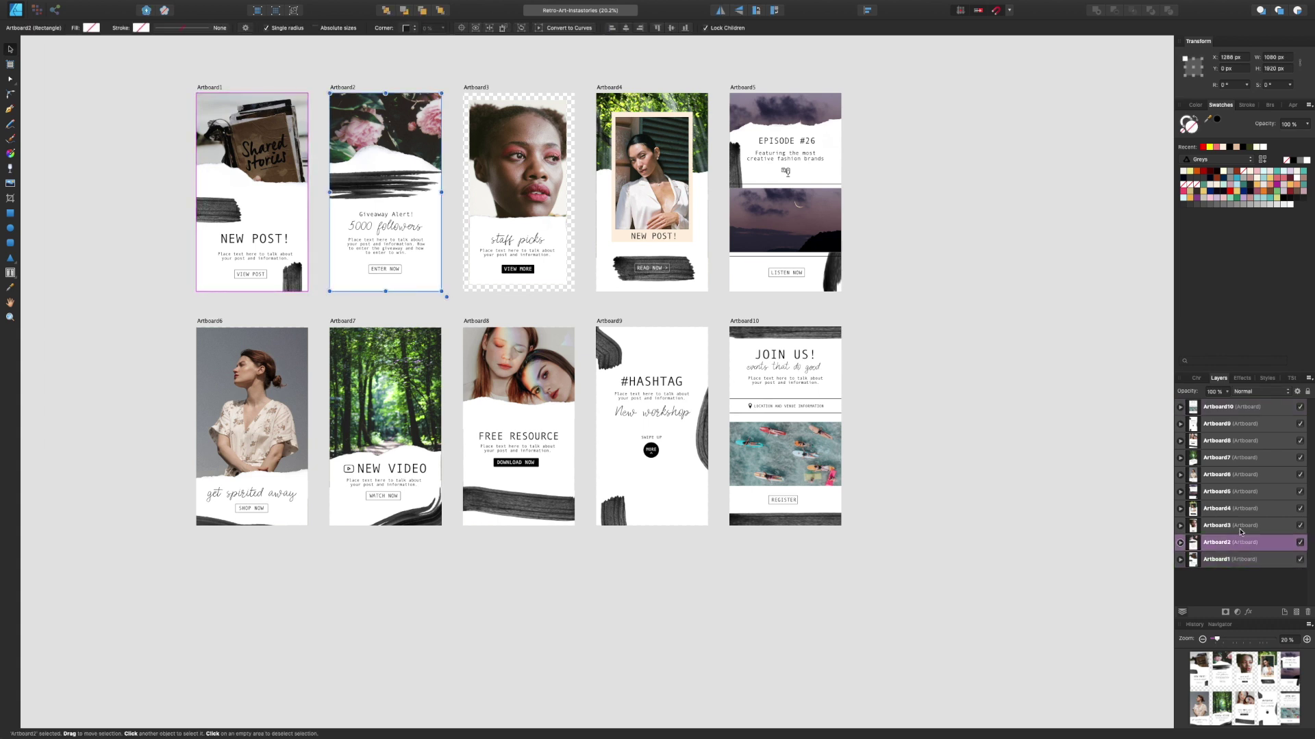
# Step: Step through Artboards 3 to 10 in the Layers panel
pyautogui.click(1240, 525)
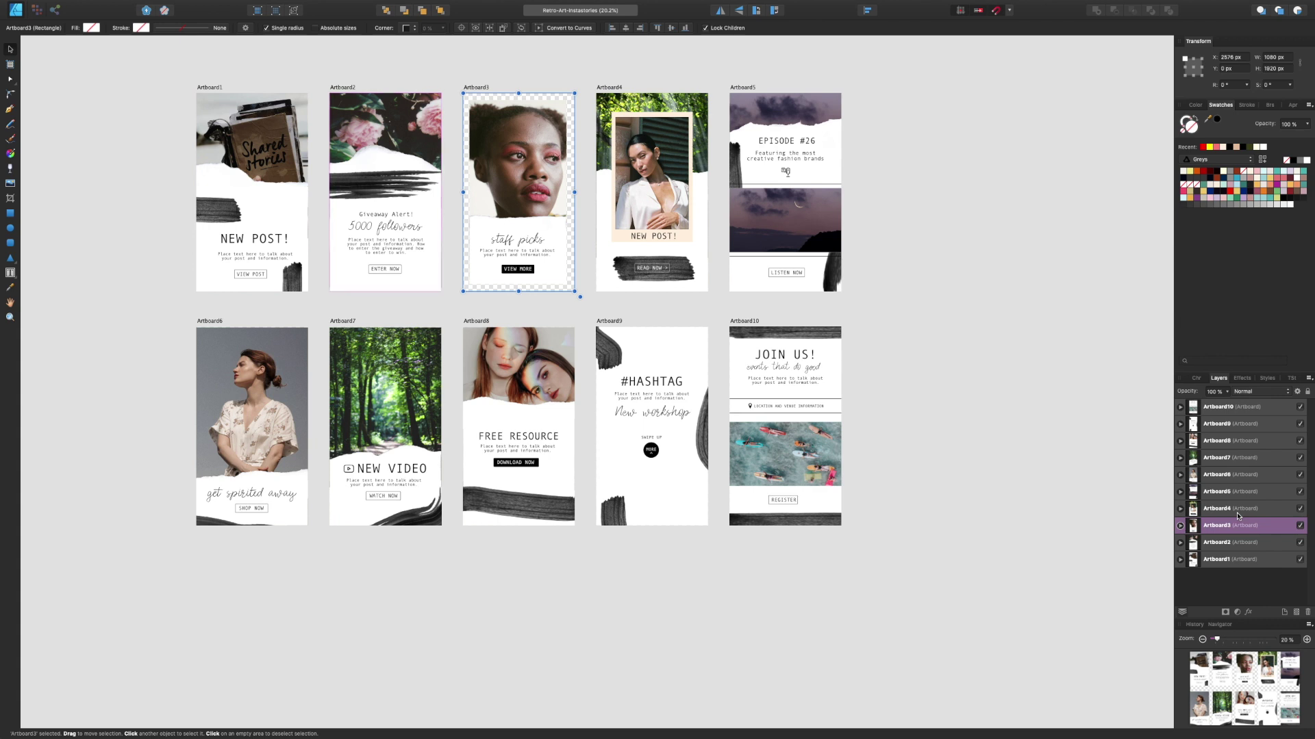
pyautogui.click(1237, 509)
pyautogui.click(1233, 491)
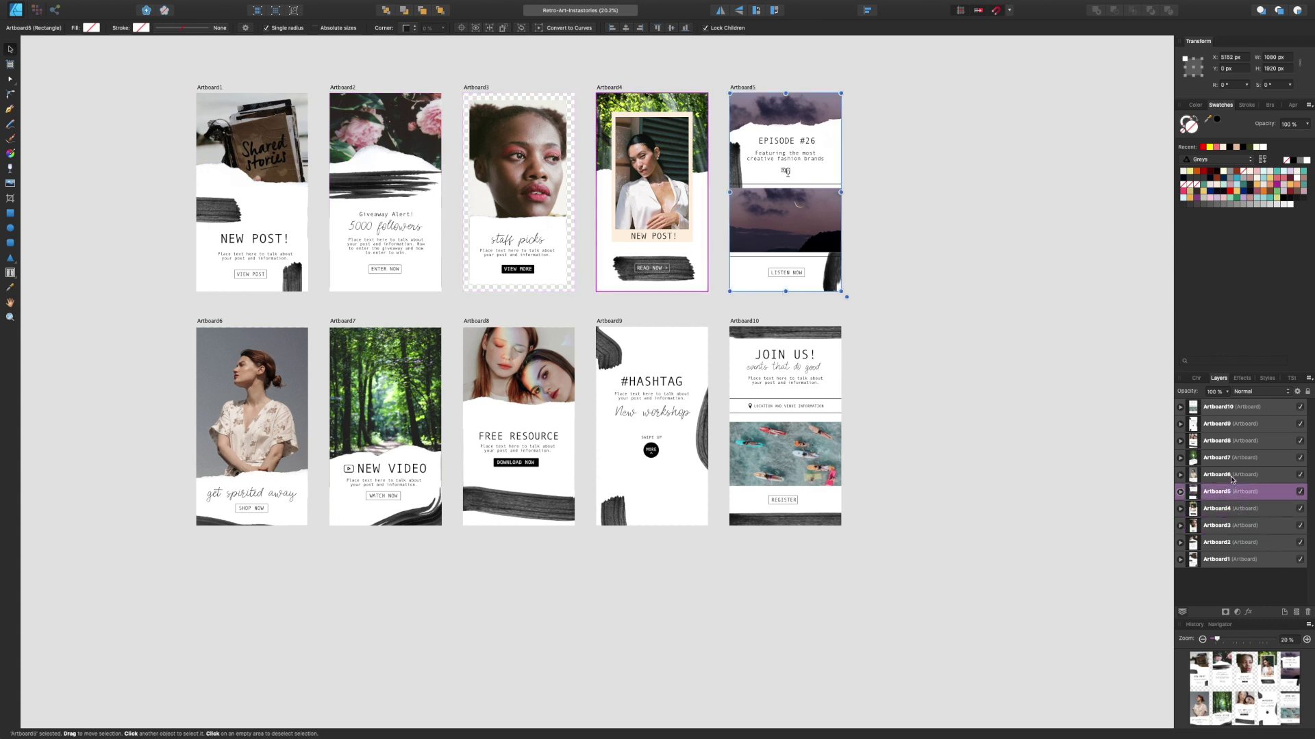
pyautogui.click(1231, 474)
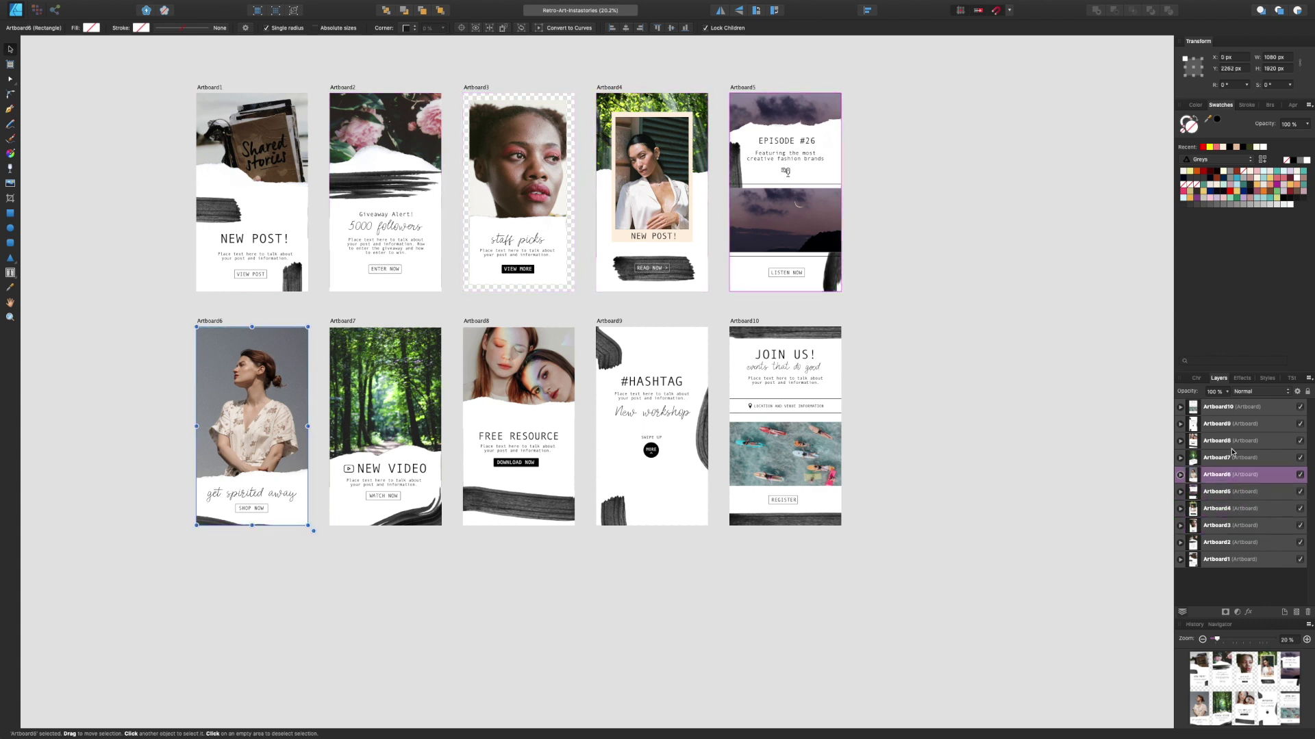
pyautogui.click(1232, 441)
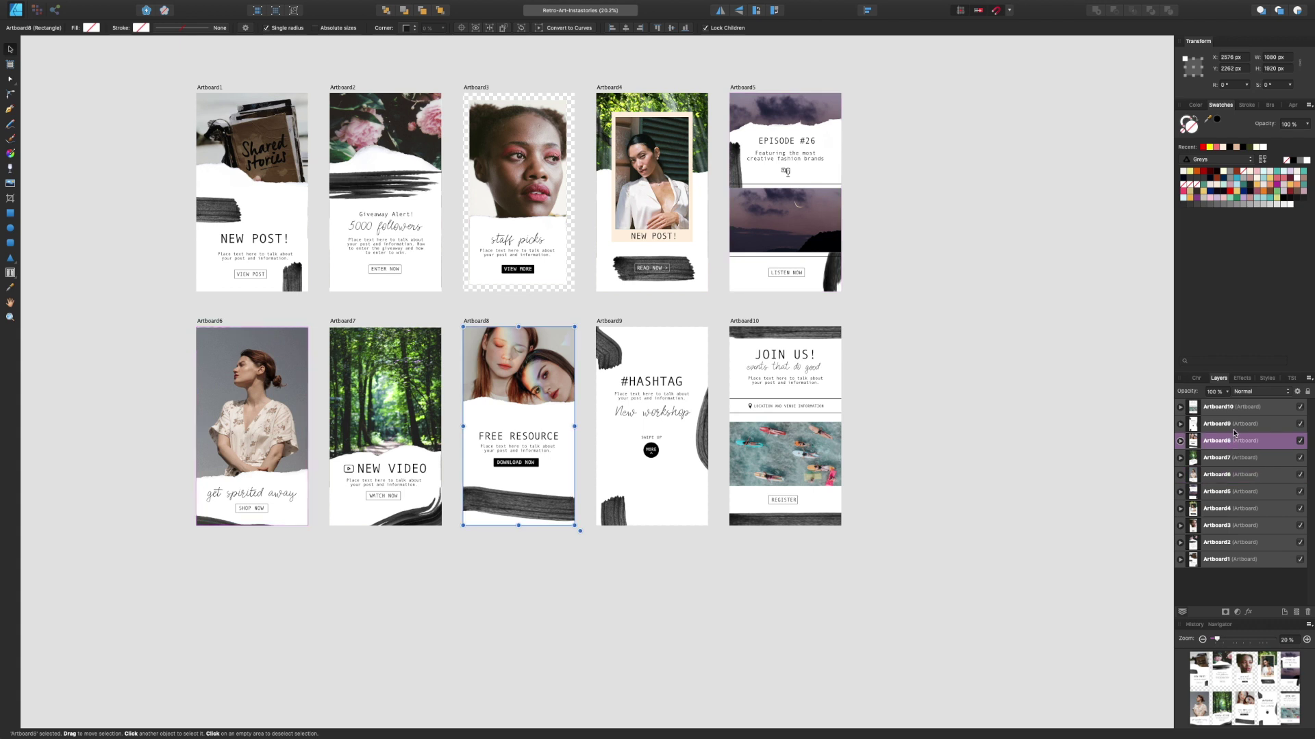
pyautogui.click(1232, 429)
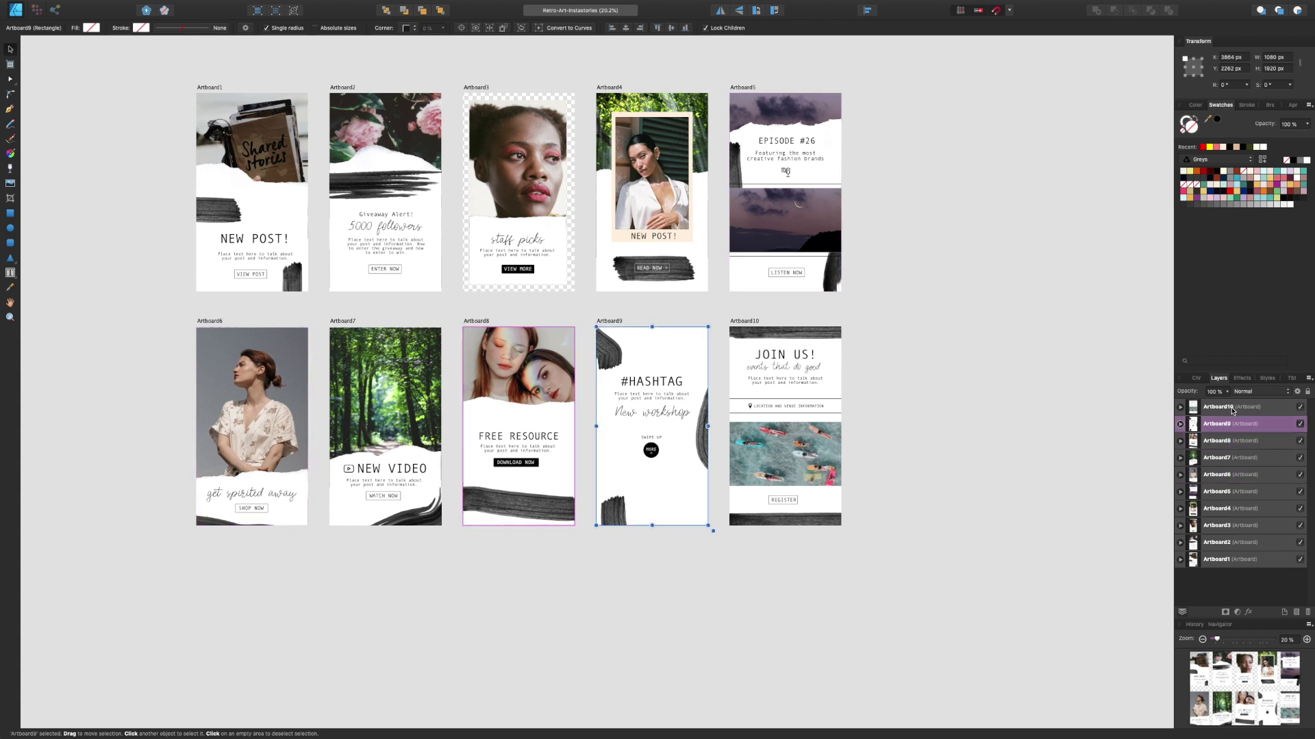
pyautogui.click(1232, 408)
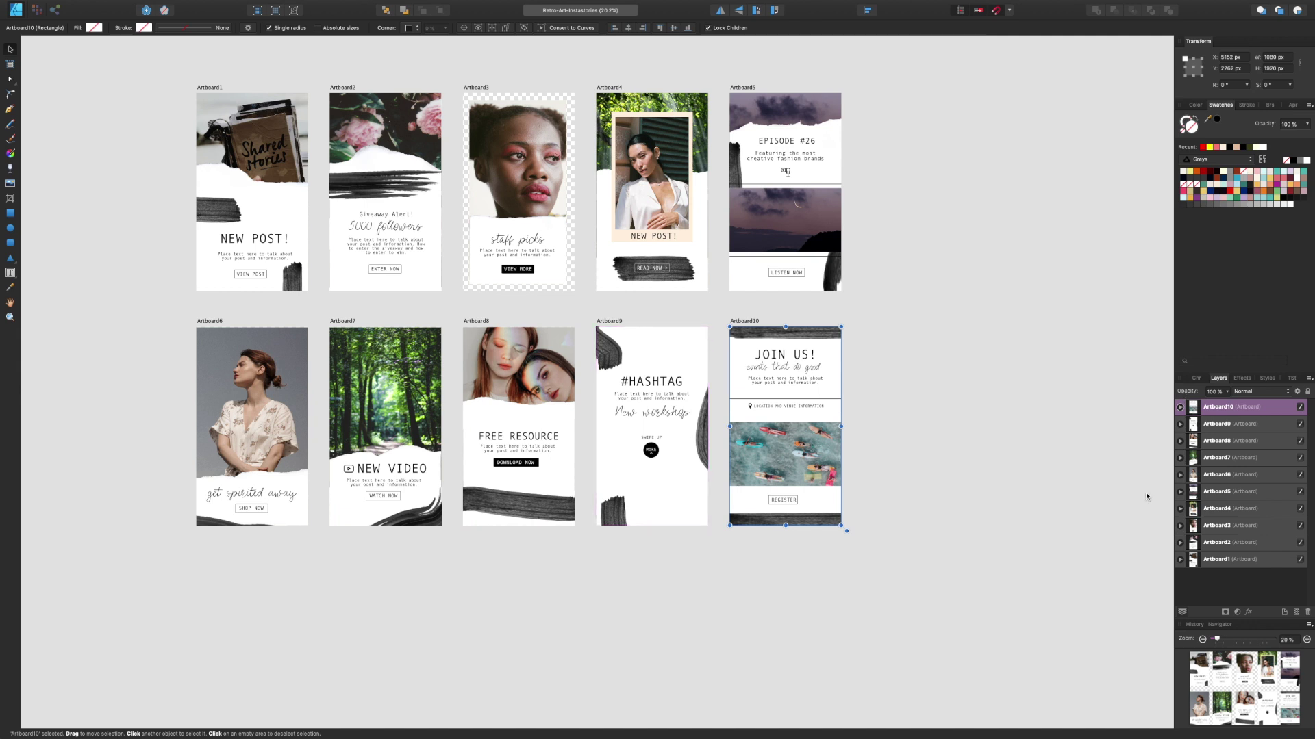
# Step: Expand Artboard10 and inspect its REGISTER button, pin, JOIN US! heading and text layers
pyautogui.click(1180, 408)
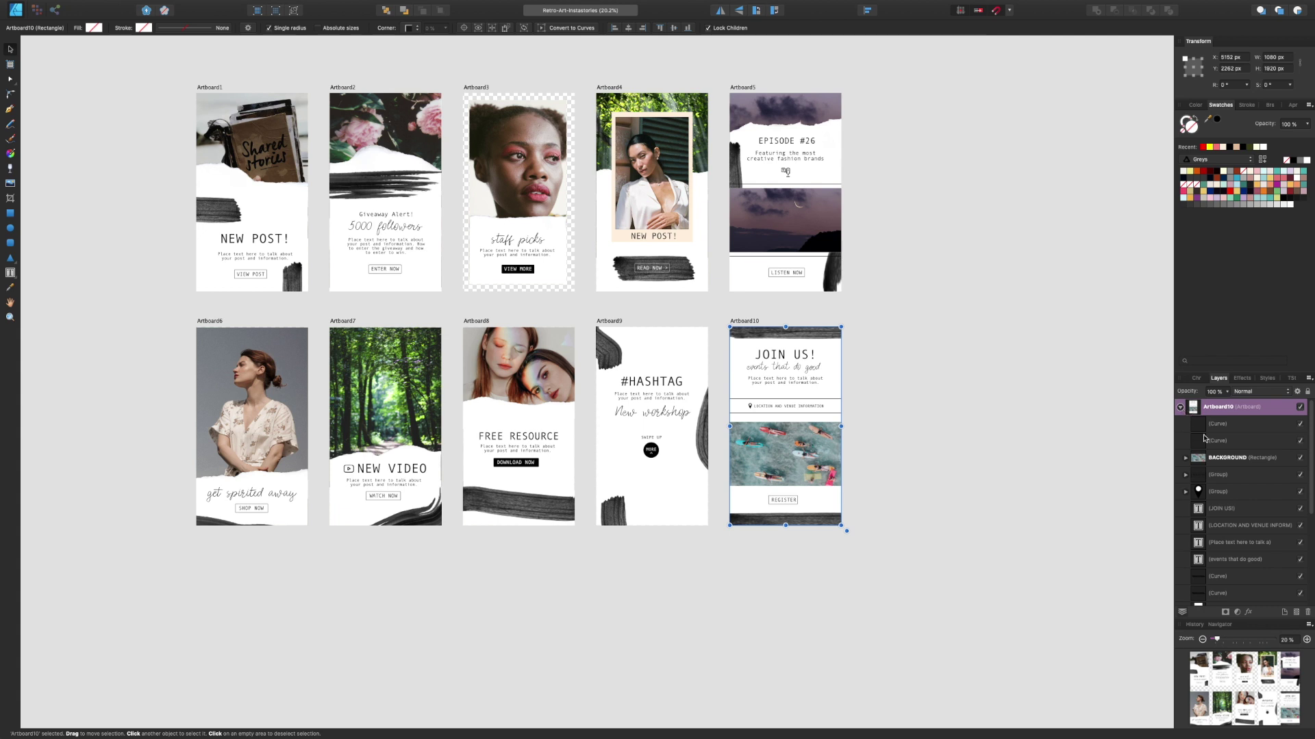
pyautogui.click(1204, 431)
pyautogui.click(1221, 475)
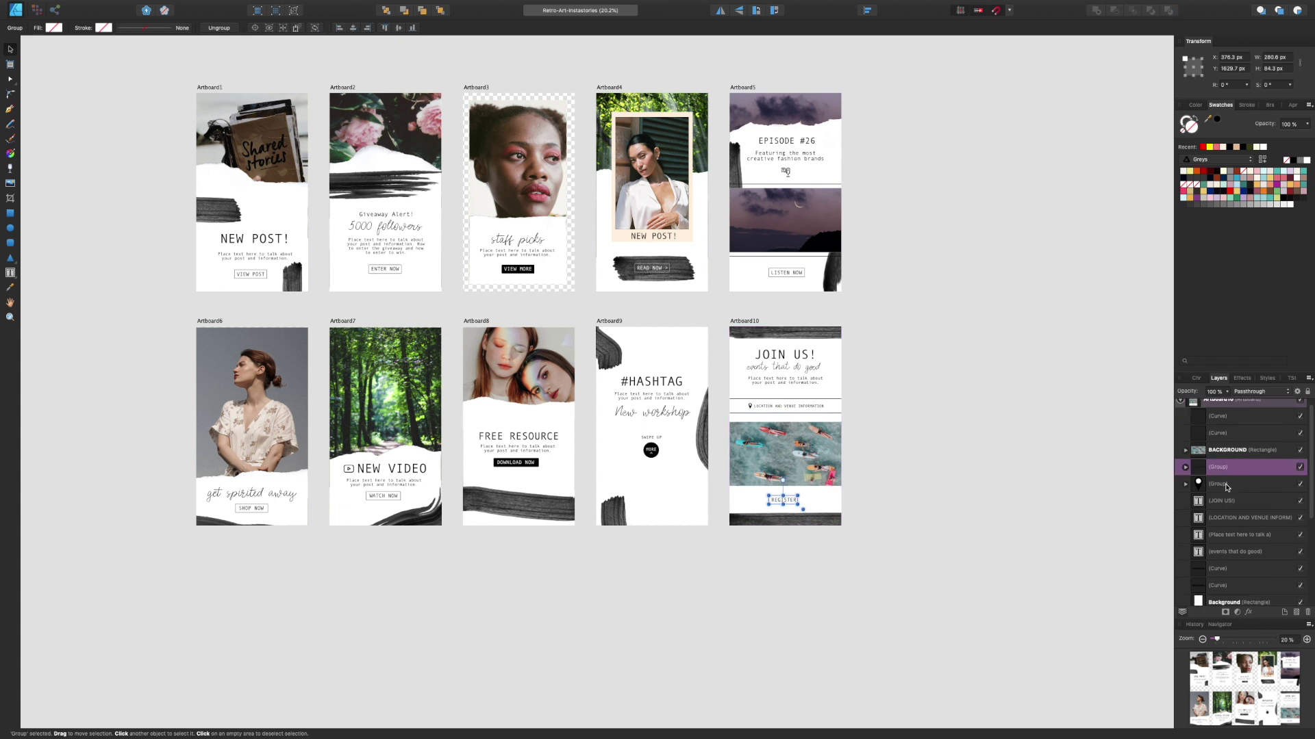
pyautogui.click(1226, 485)
pyautogui.scroll(-2, 1226, 483)
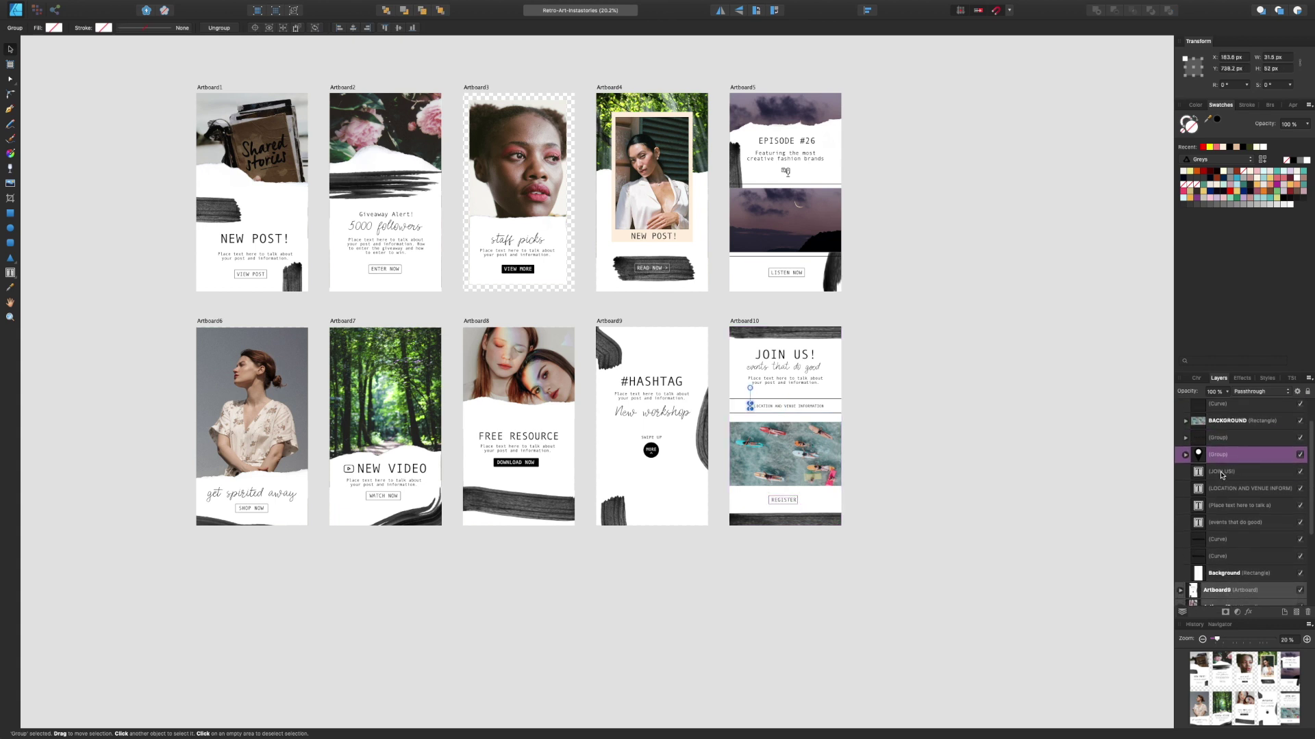
pyautogui.click(1222, 476)
pyautogui.click(1222, 505)
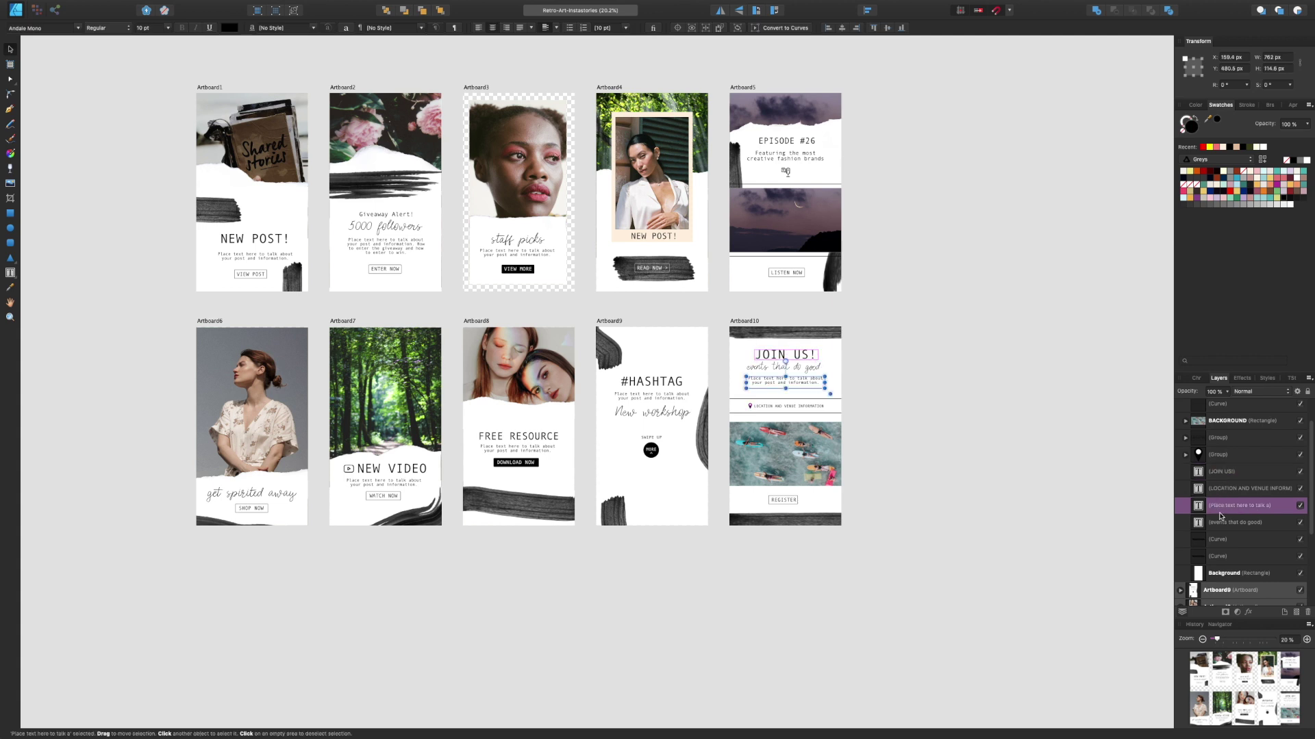
pyautogui.click(1219, 525)
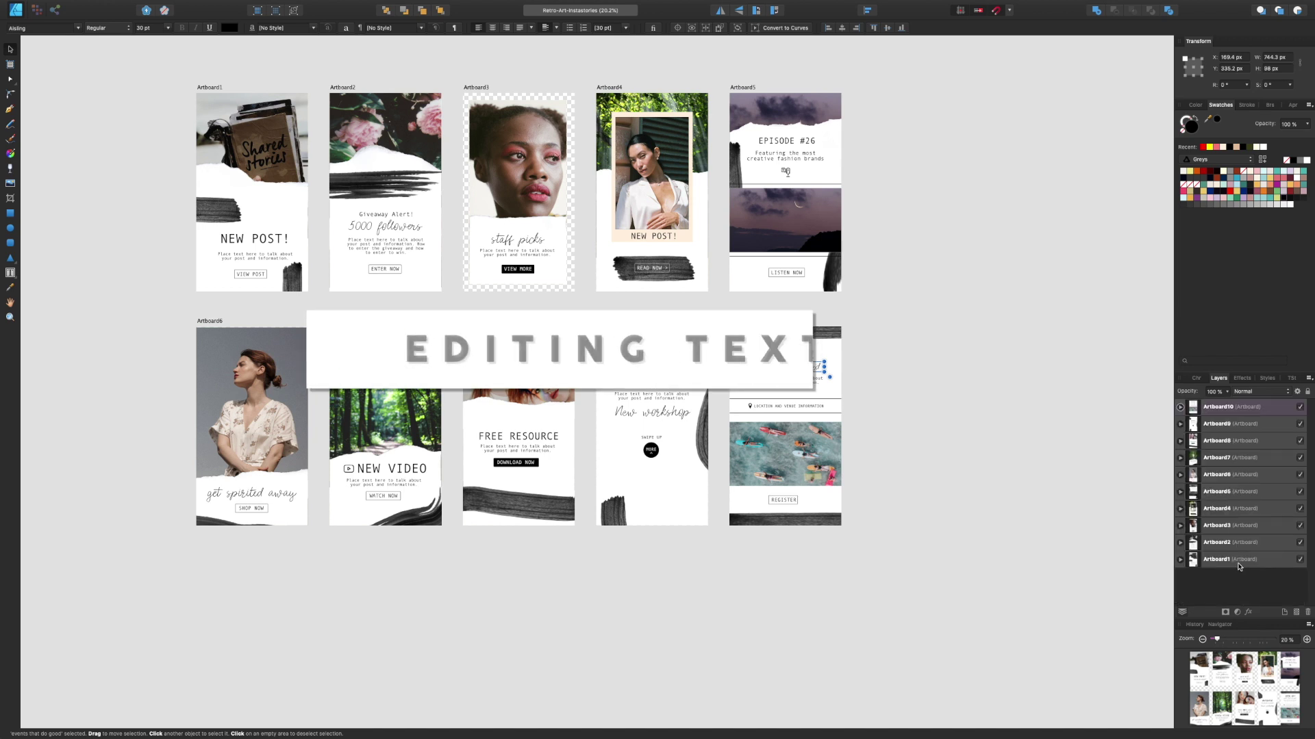
pyautogui.click(1181, 560)
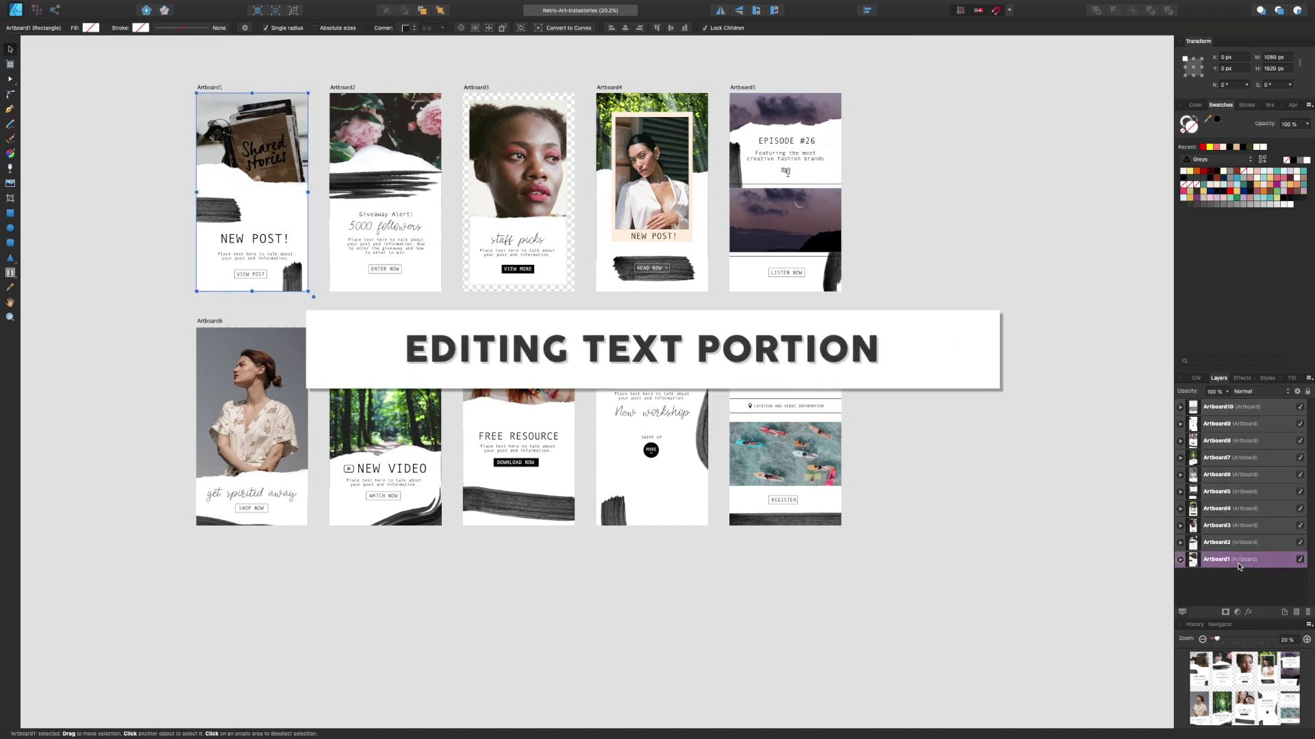
pyautogui.click(1181, 561)
pyautogui.scroll(-4, 1201, 533)
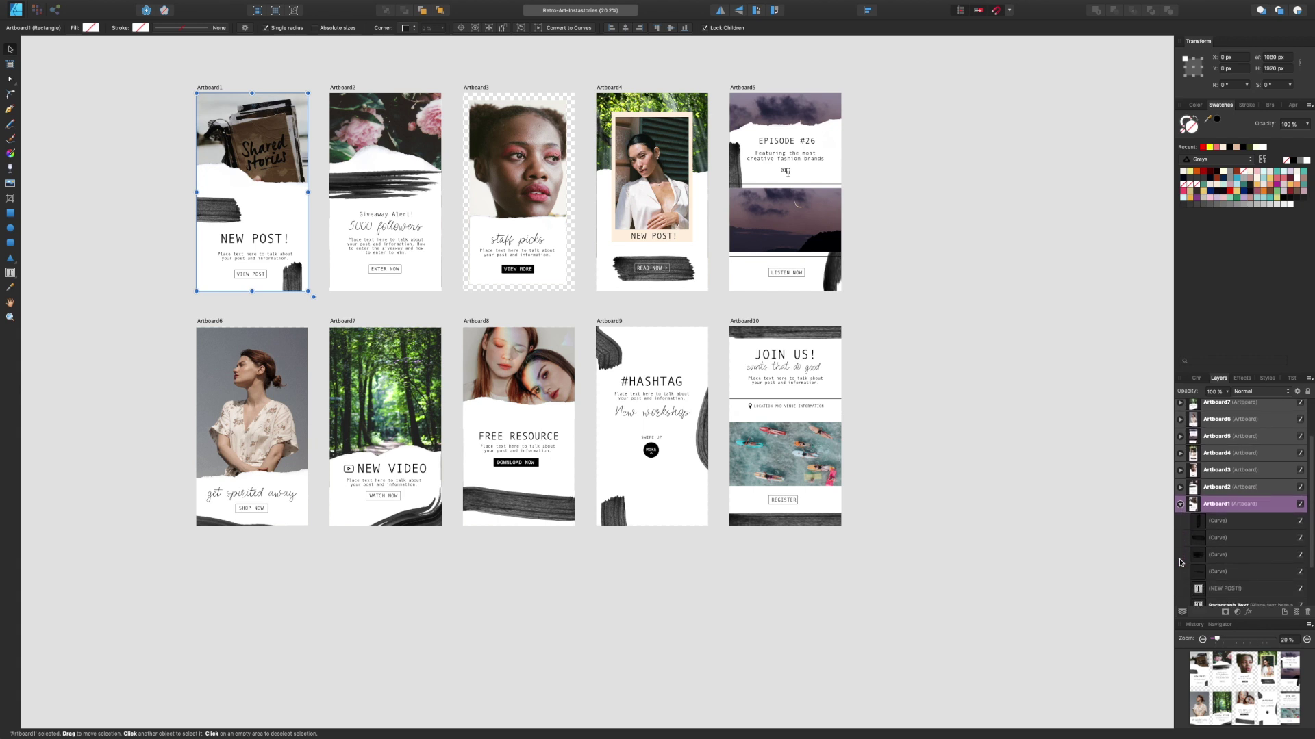
pyautogui.click(1209, 497)
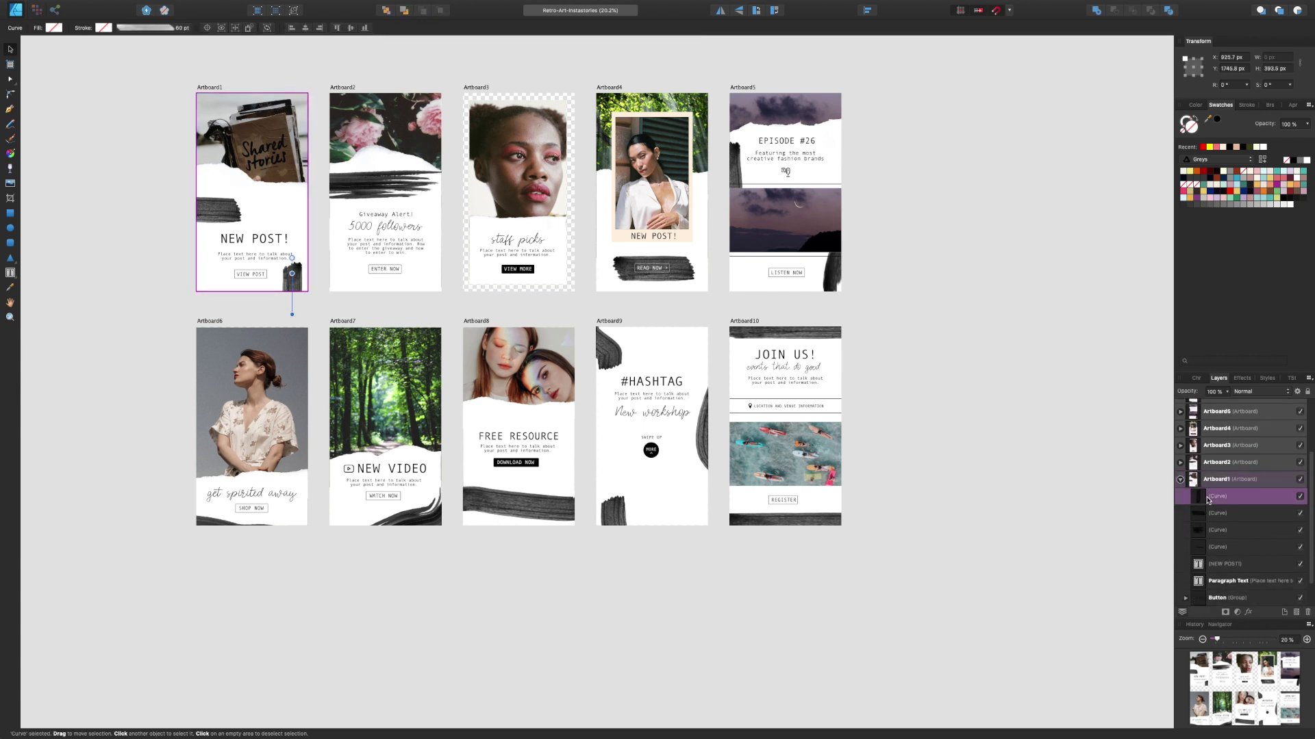
pyautogui.click(1225, 530)
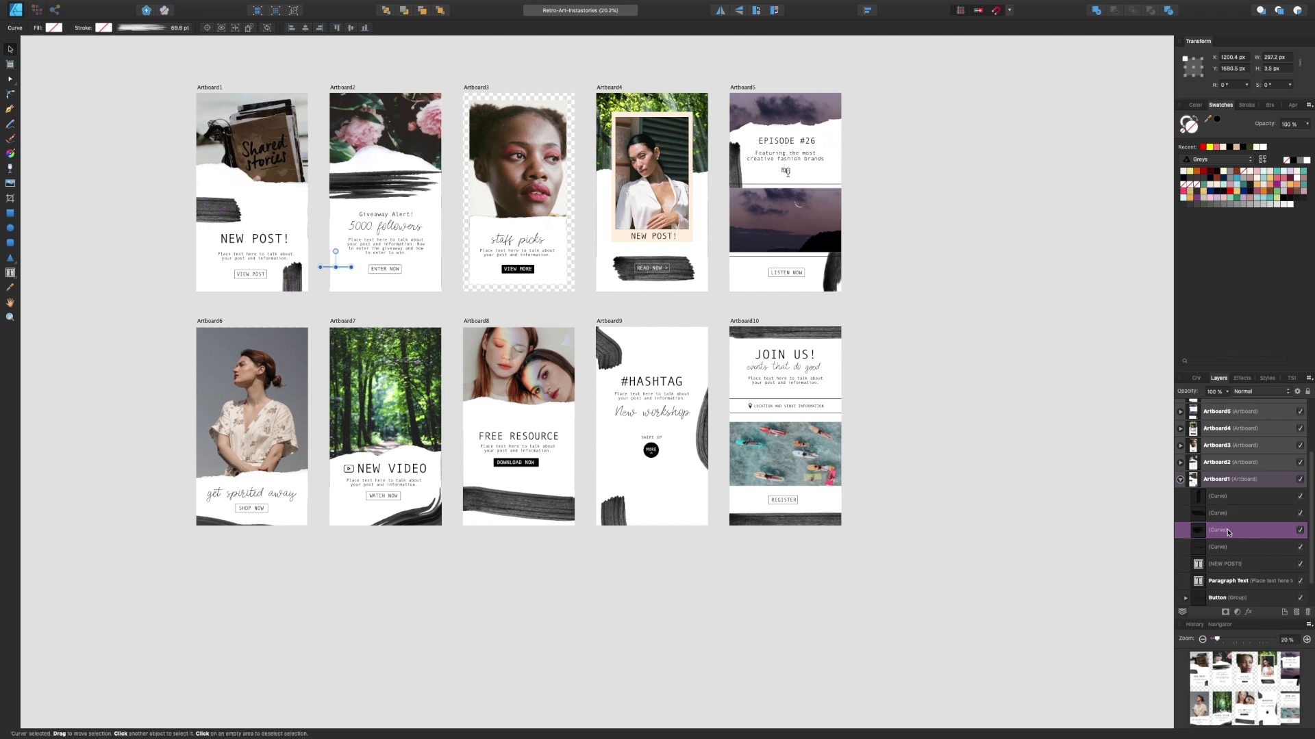
pyautogui.scroll(-2, 1227, 533)
pyautogui.click(1225, 519)
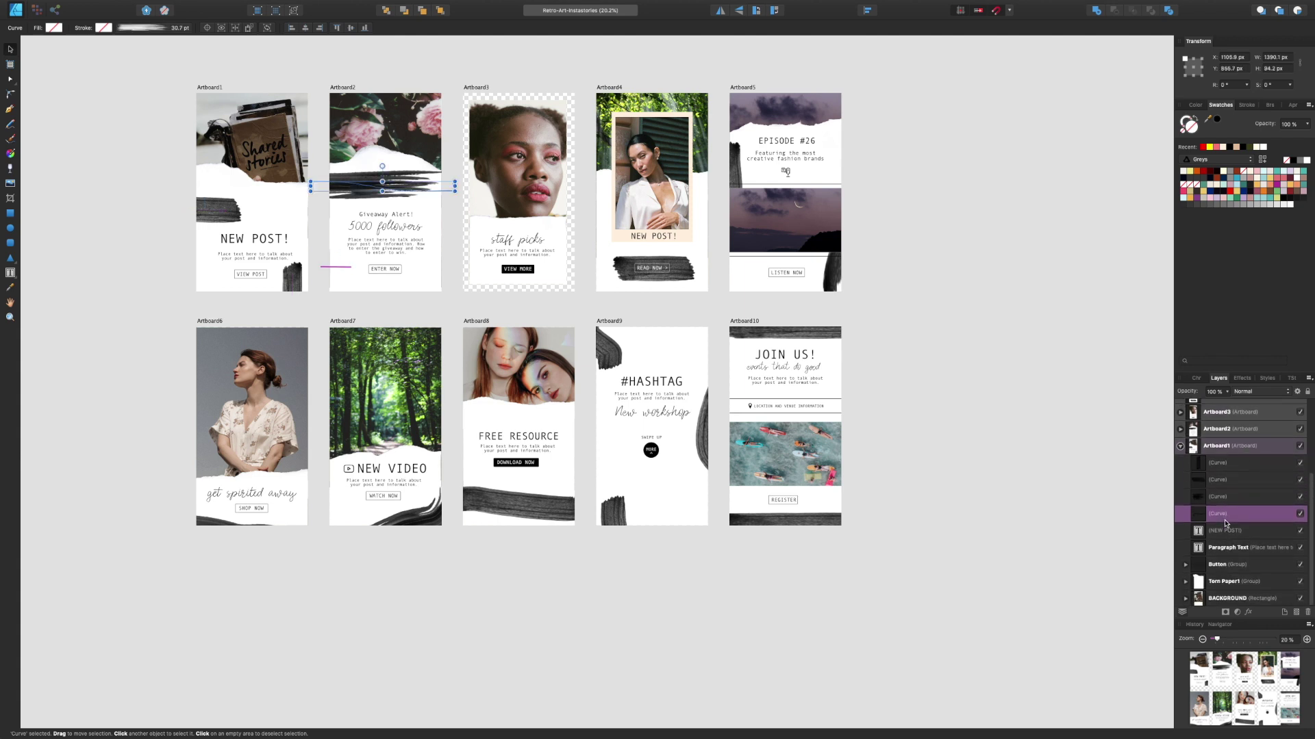
pyautogui.click(1225, 531)
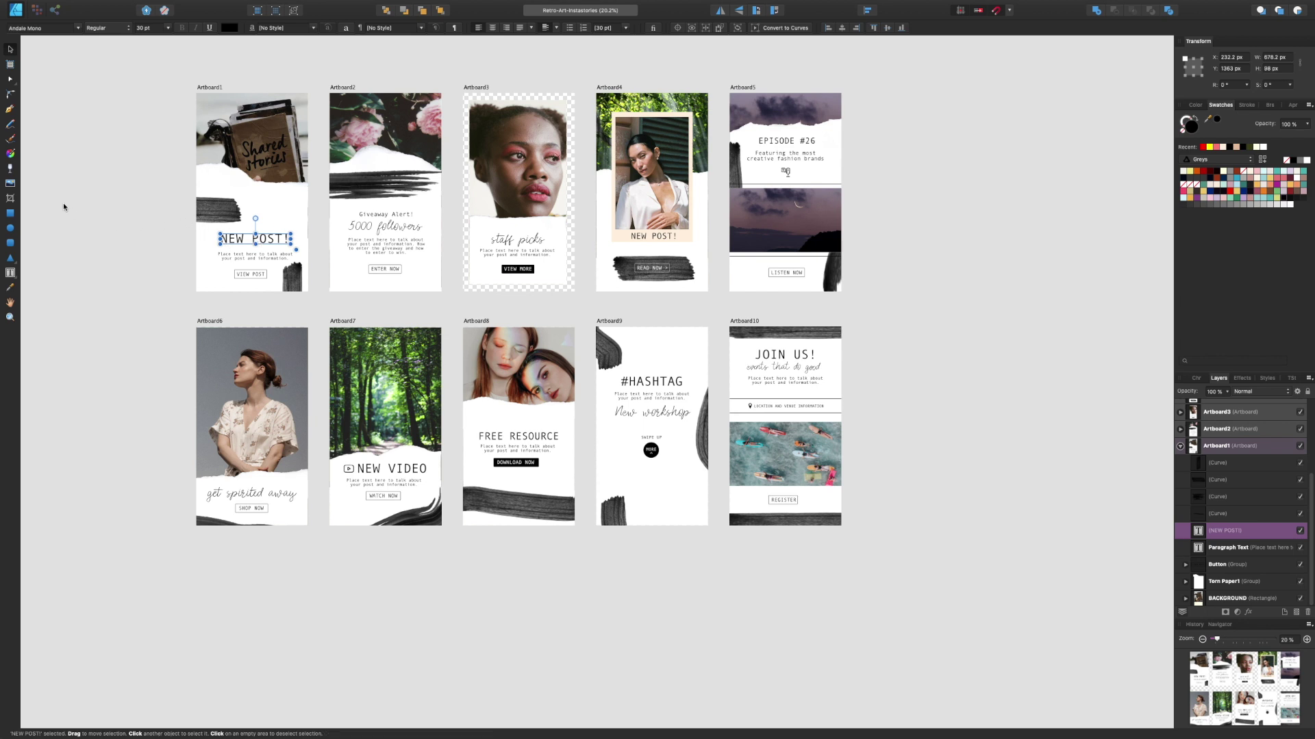
# Step: Replace the NEW POST! title text with 'Latest Post' using the Frame Text Tool
pyautogui.click(11, 274)
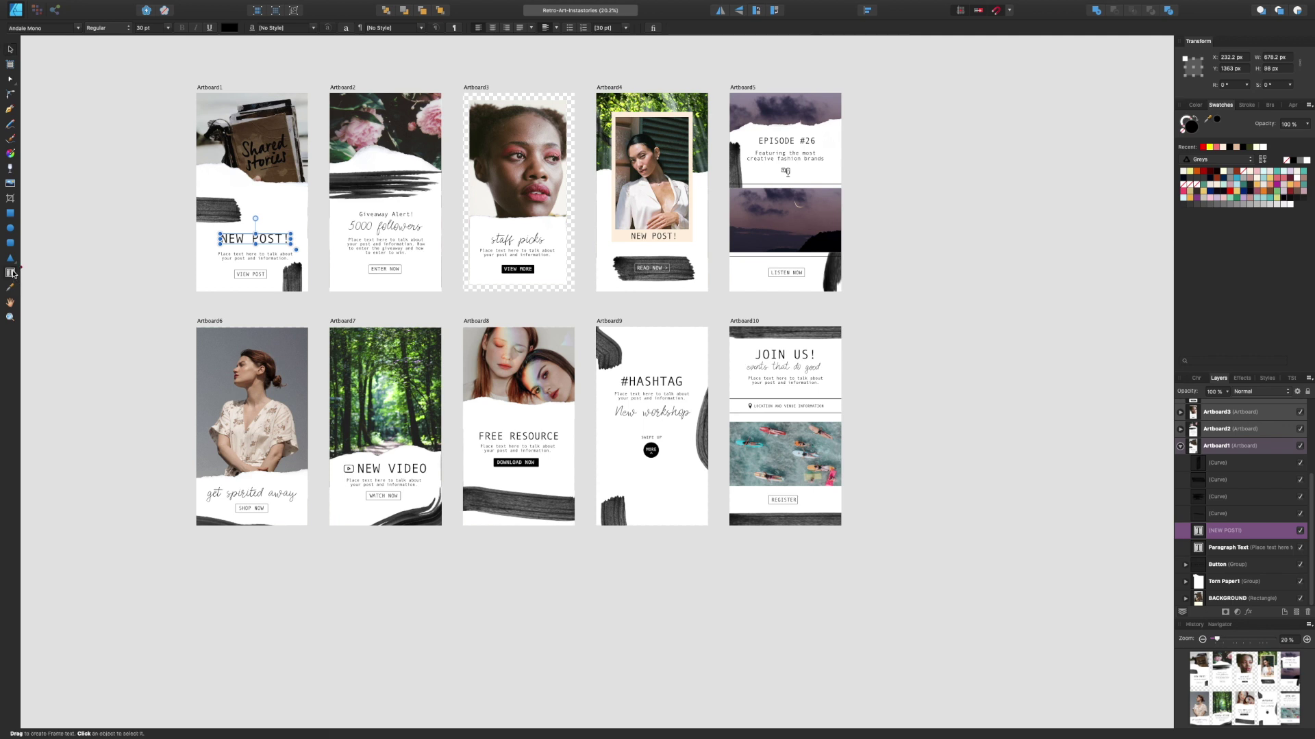
pyautogui.tripleClick(250, 239)
pyautogui.click(278, 241)
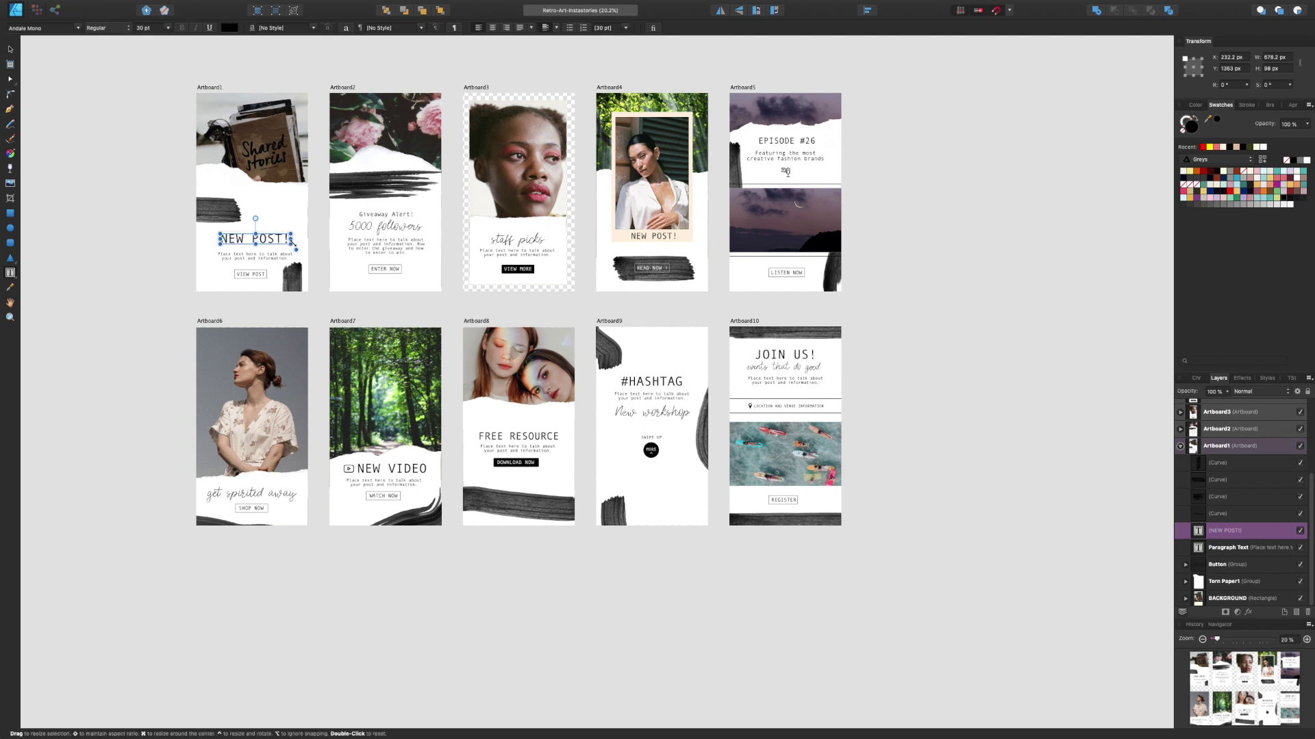
pyautogui.press('BackSpace')
pyautogui.press('BackSpace')
pyautogui.press('BackSpace')
pyautogui.press('BackSpace')
pyautogui.press('BackSpace')
pyautogui.press('BackSpace')
pyautogui.press('BackSpace')
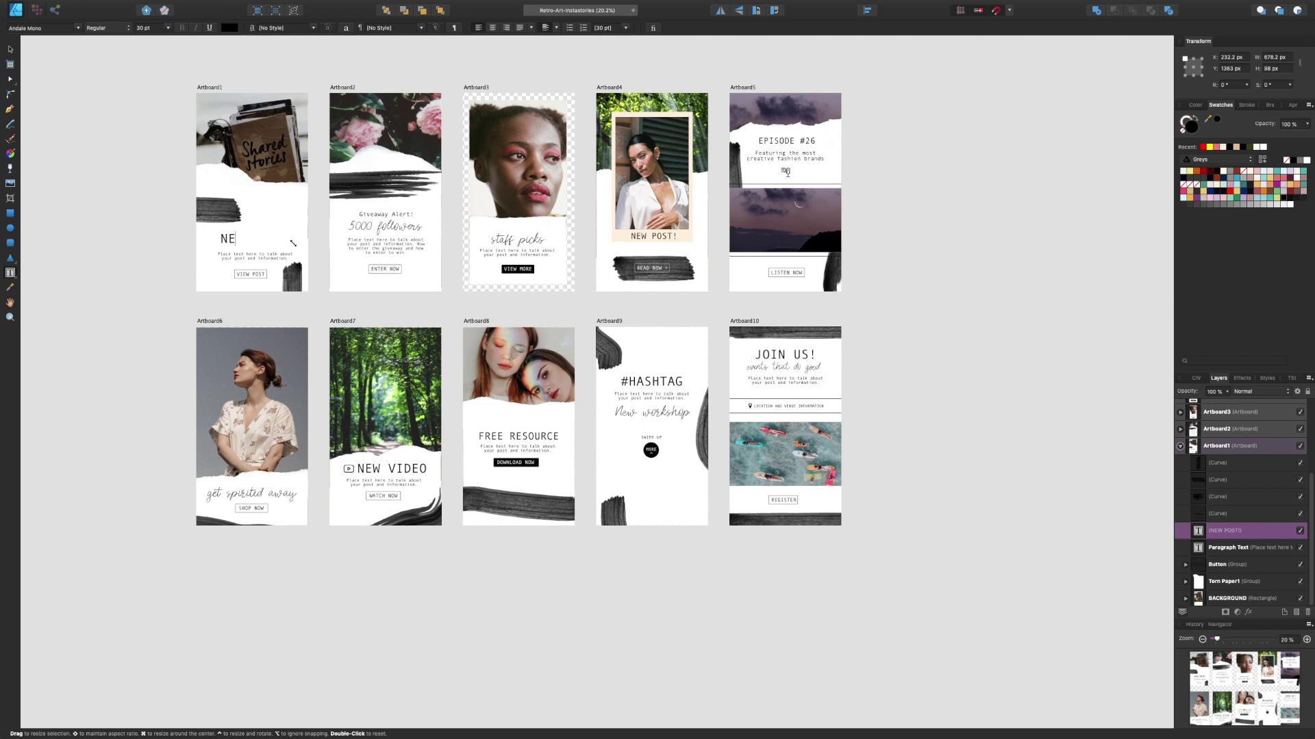
pyautogui.press('BackSpace')
pyautogui.press('BackSpace')
pyautogui.write('Latest Post')
pyautogui.press('Escape')
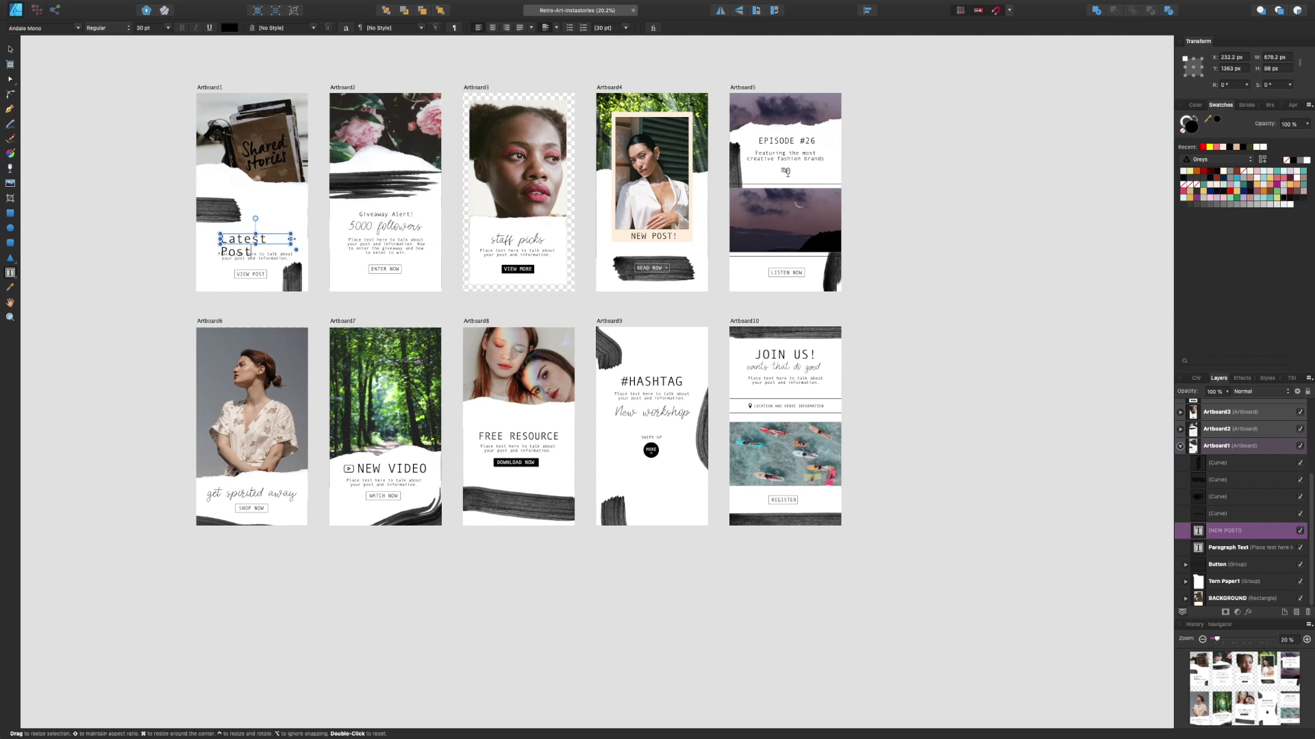
# Step: Widen the title frame so 'Latest Post' fits on one line and centre it on Artboard1
pyautogui.moveTo(292, 238)
pyautogui.mouseDown()
pyautogui.moveTo(350, 232)
pyautogui.moveTo(311, 238)
pyautogui.mouseUp()
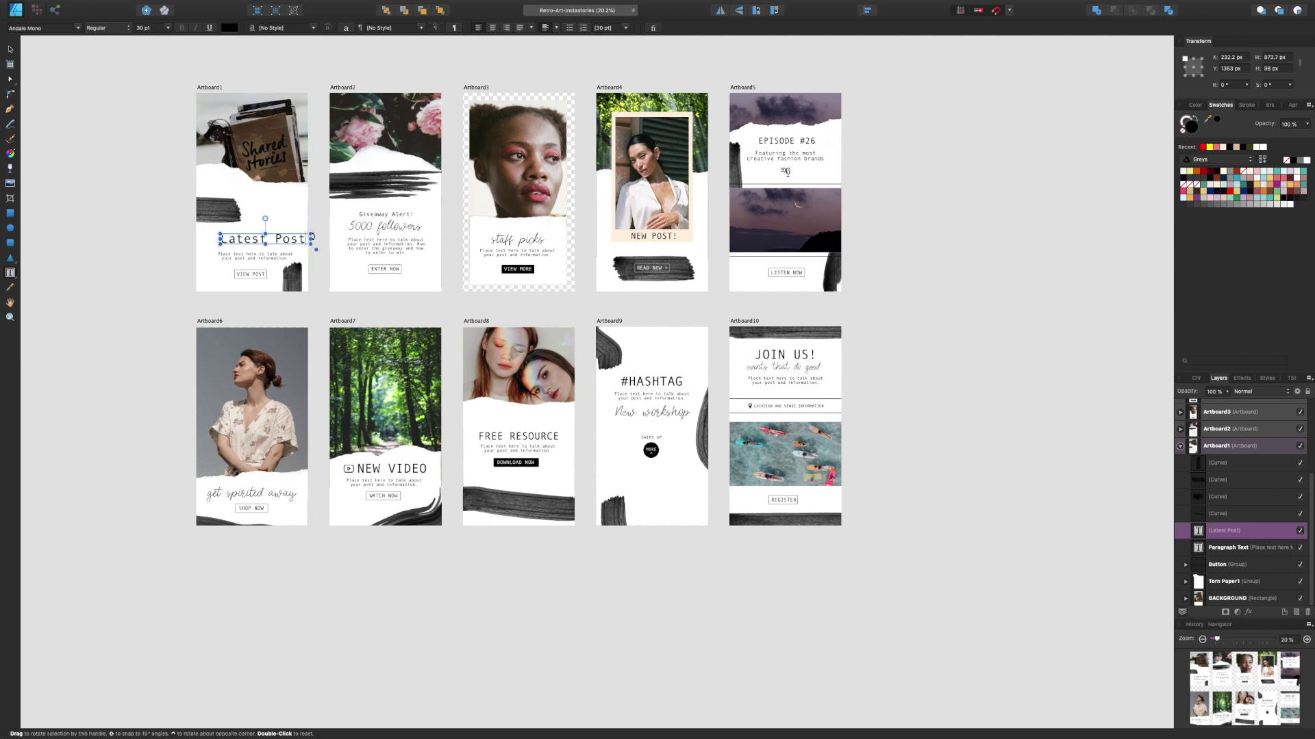
pyautogui.click(7, 50)
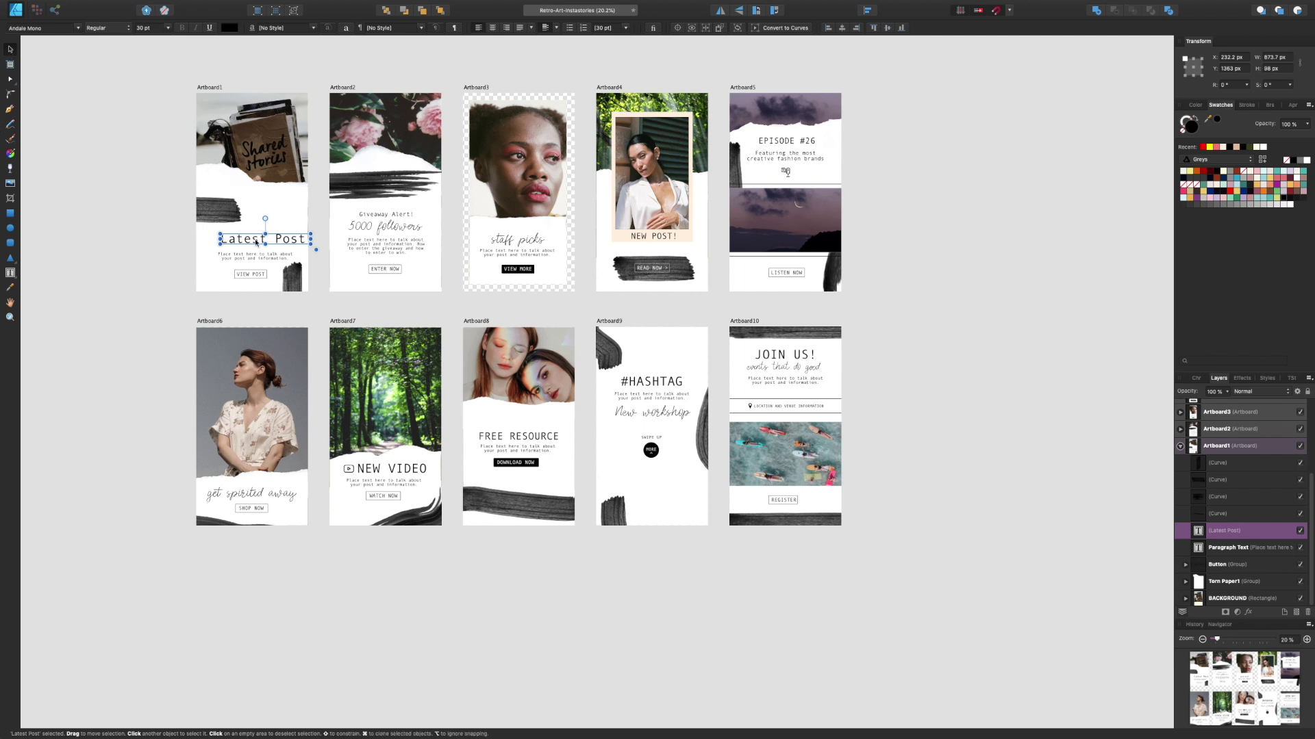
pyautogui.moveTo(257, 242); pyautogui.dragTo(244, 245)
pyautogui.moveTo(251, 244); pyautogui.dragTo(251, 246)
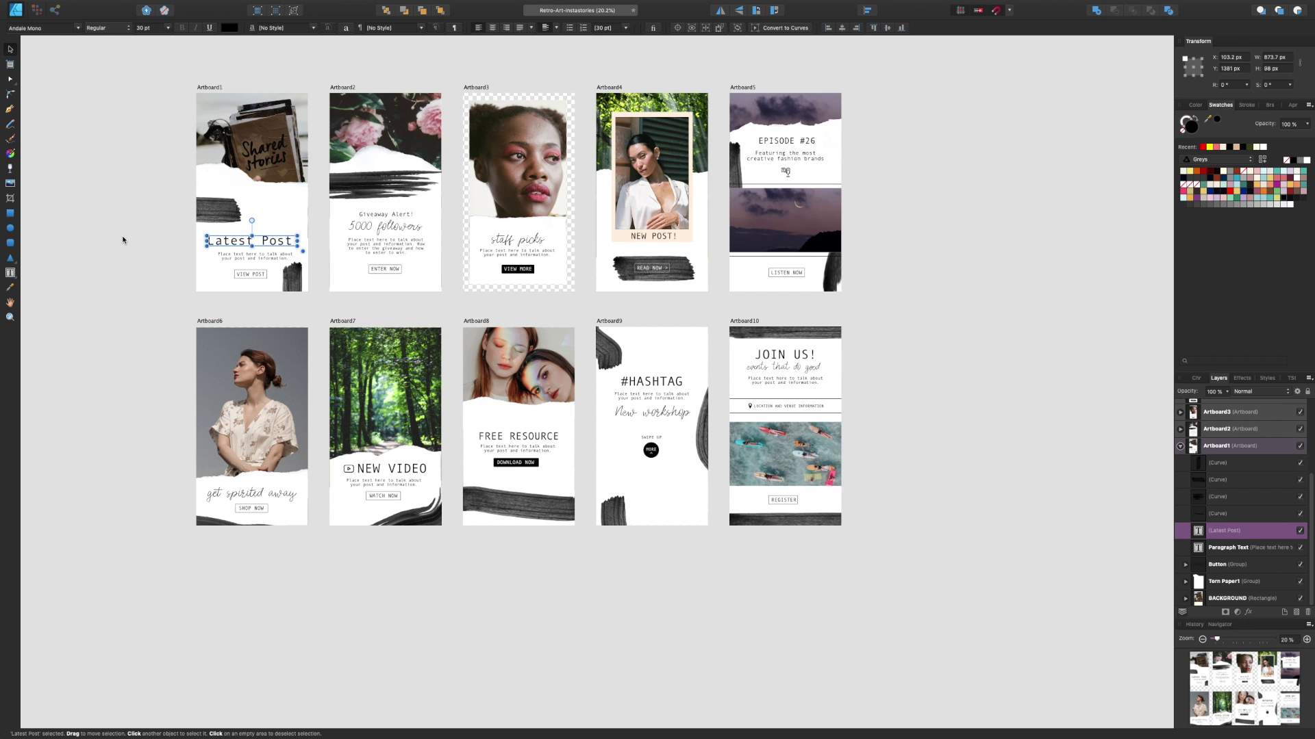
# Step: Try typing in the paragraph text, then undo and restore the title to NEW POST!
pyautogui.click(245, 261)
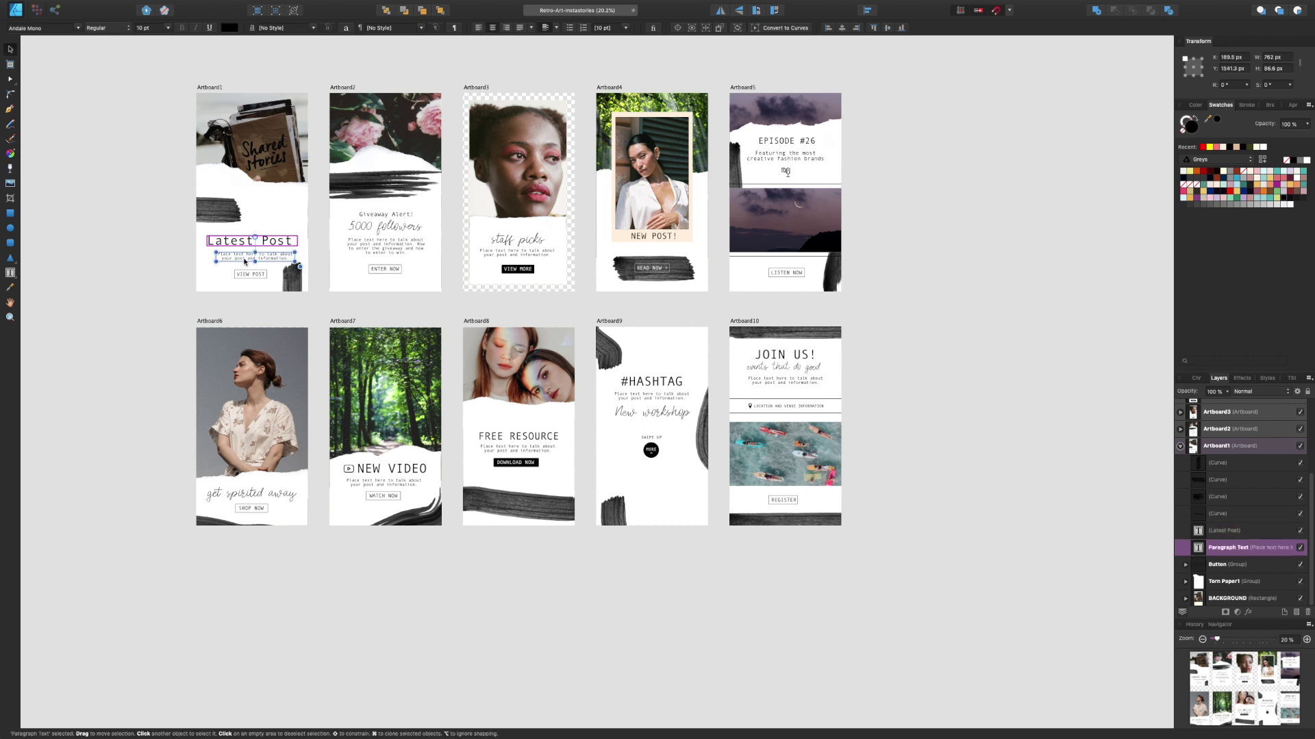
pyautogui.doubleClick(244, 260)
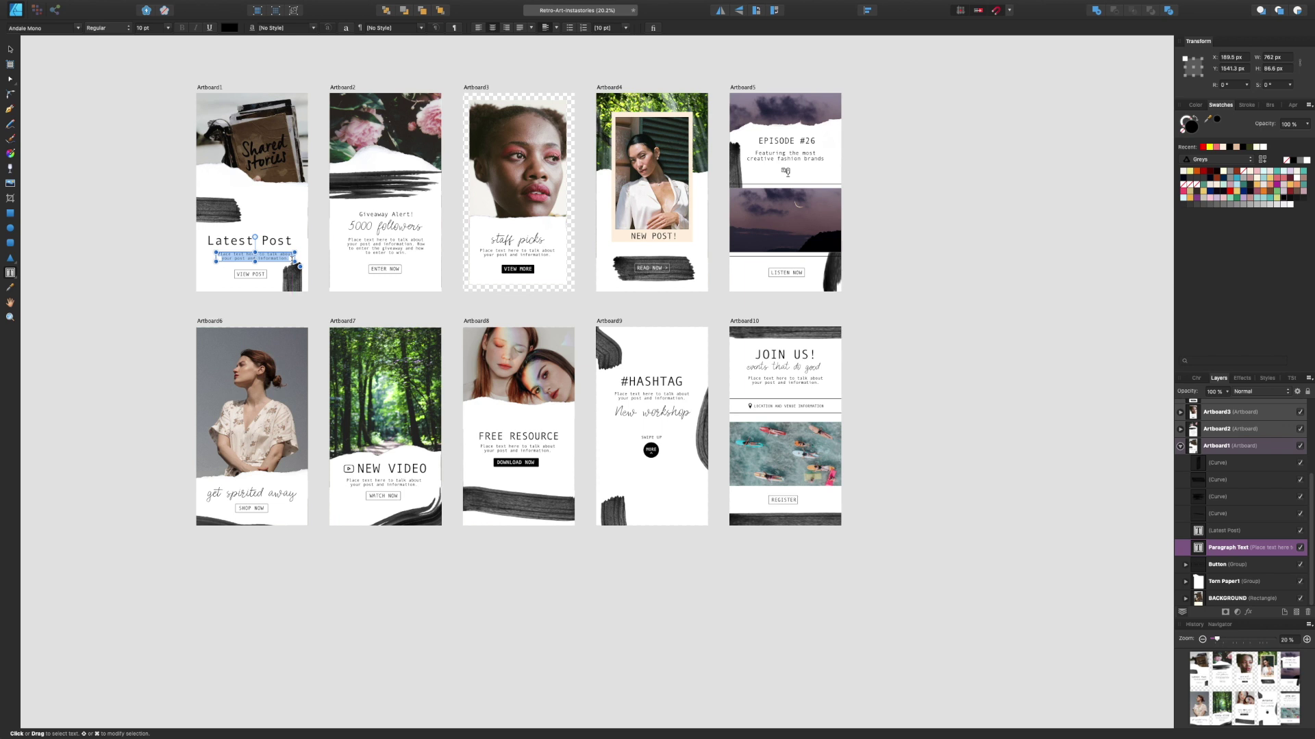
pyautogui.write('ahsd')
pyautogui.hotkey('ctrl', 'z')
pyautogui.write('NEW POST!')
pyautogui.press('Escape')
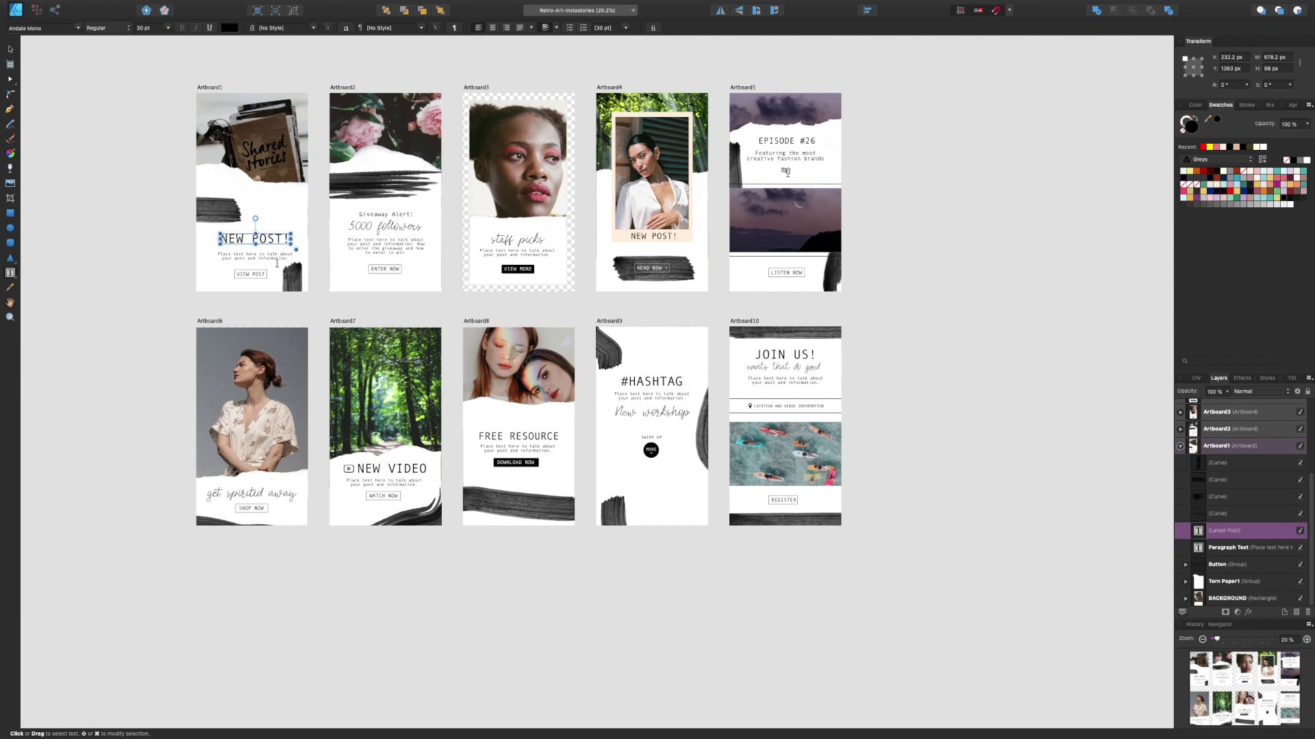
# Step: Try replacing the VIEW POST label with 'read m', then undo so it reads VIEW POST again
pyautogui.click(245, 276)
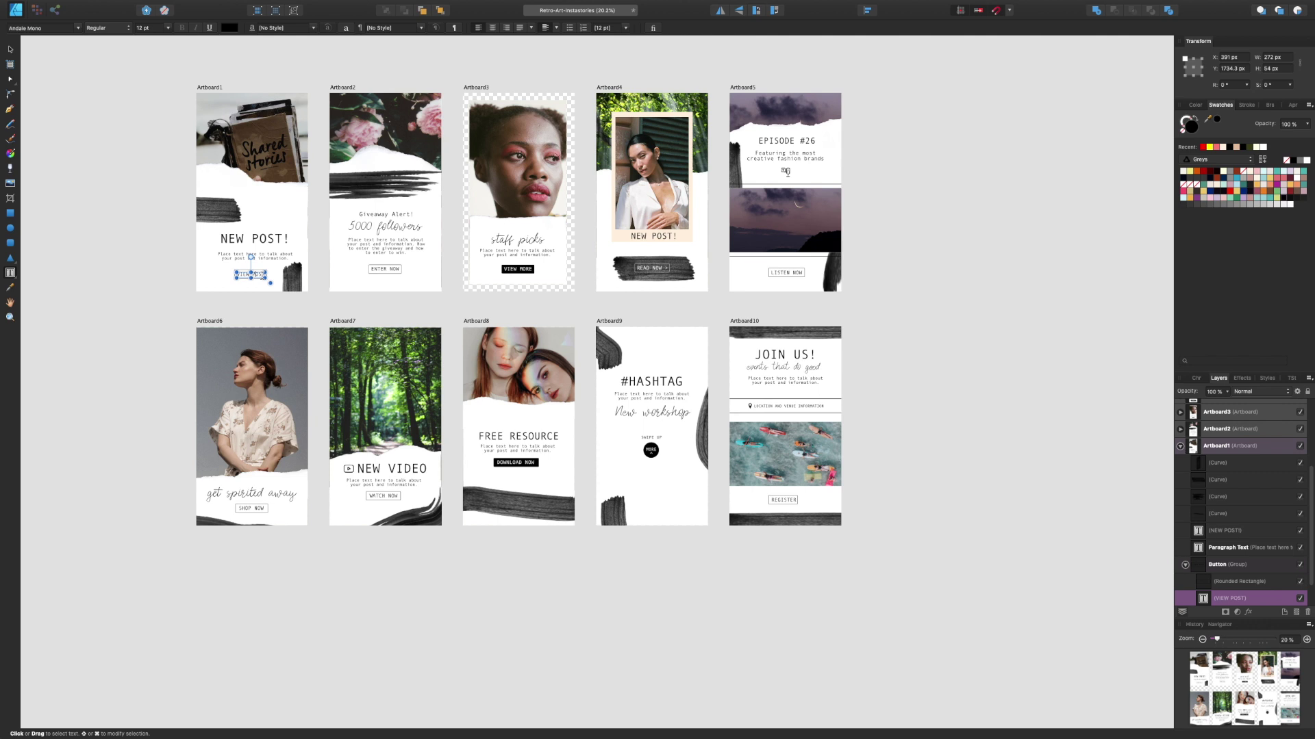
pyautogui.tripleClick(260, 275)
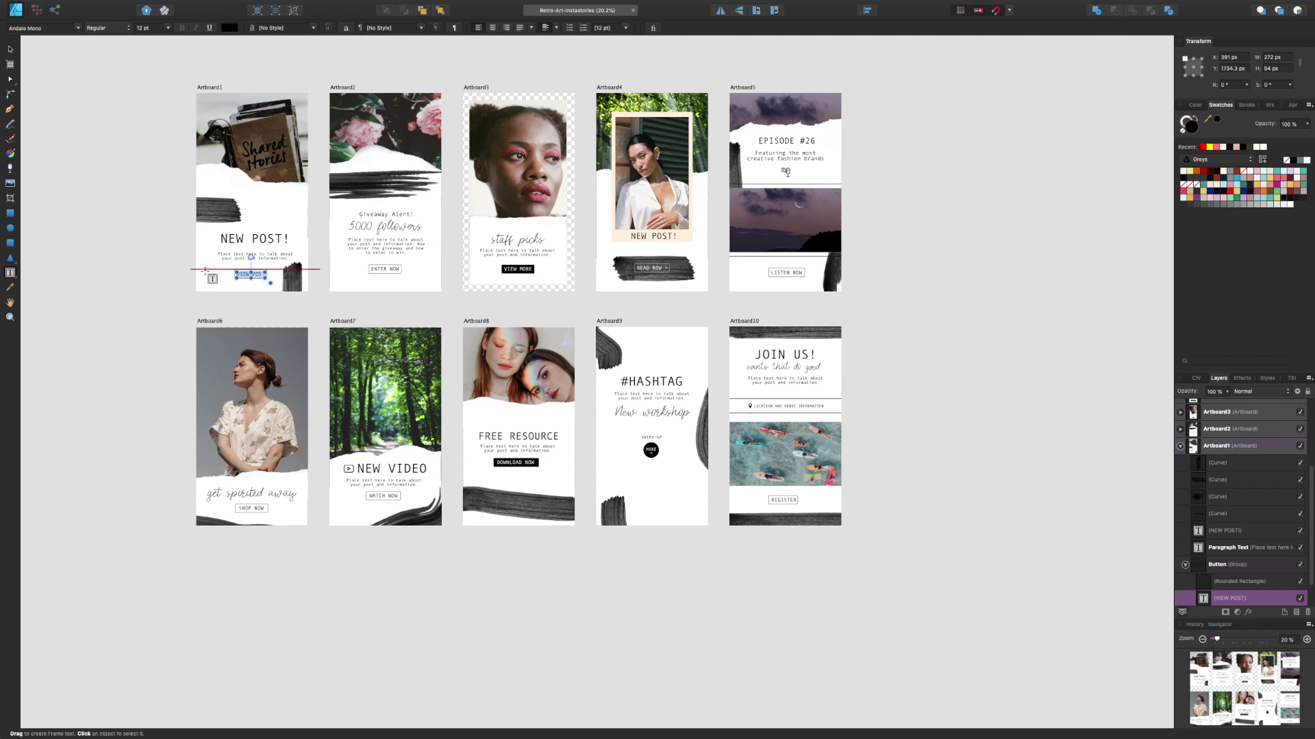
pyautogui.write('read m')
pyautogui.press('super+z')
pyautogui.press('Escape')
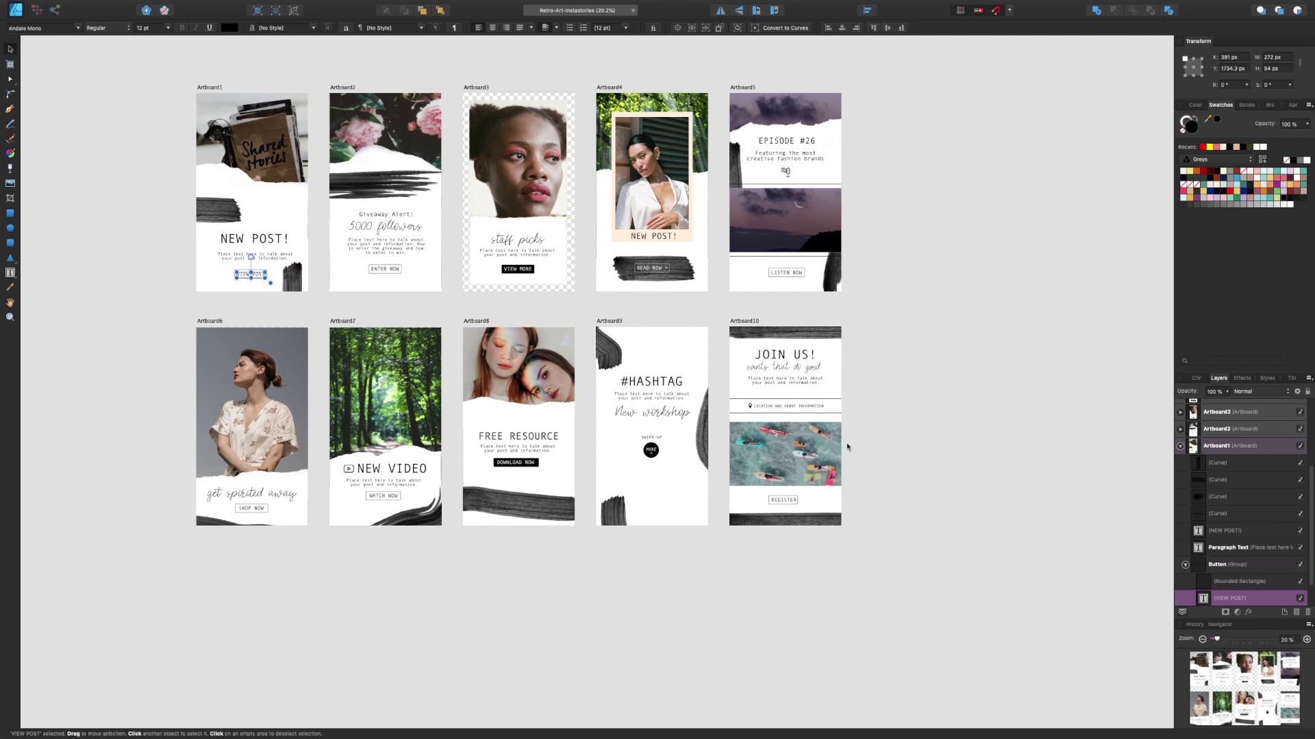
pyautogui.click(1184, 565)
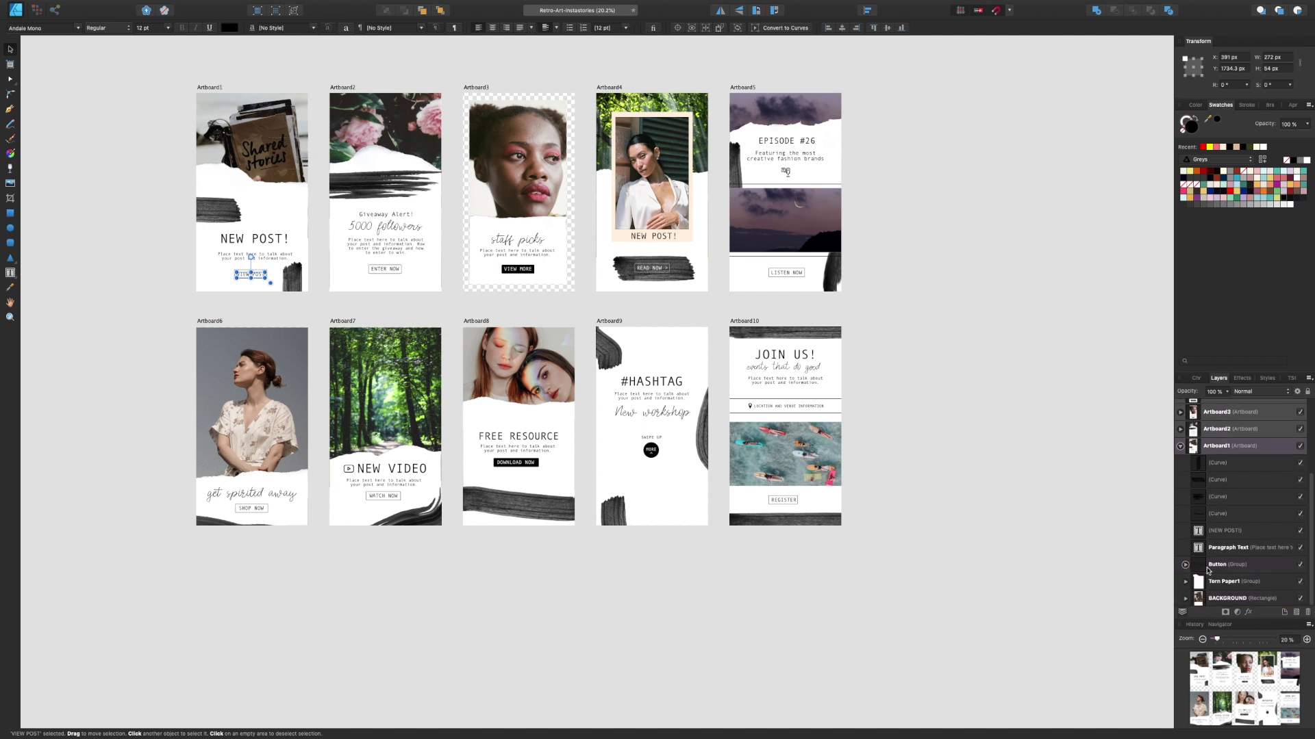
# Step: Drag the Button group slightly up, then test nudging its rounded rectangle alone up and back
pyautogui.click(1209, 568)
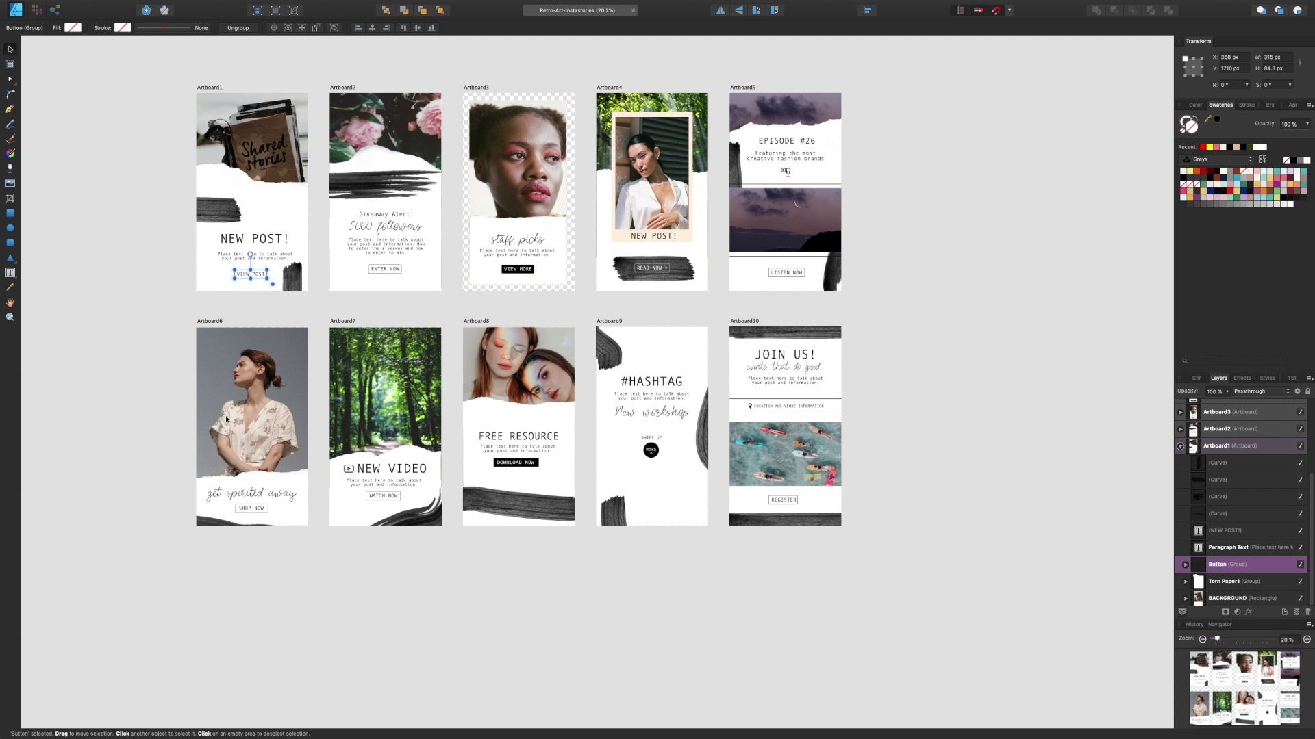
pyautogui.moveTo(246, 279); pyautogui.dragTo(246, 277)
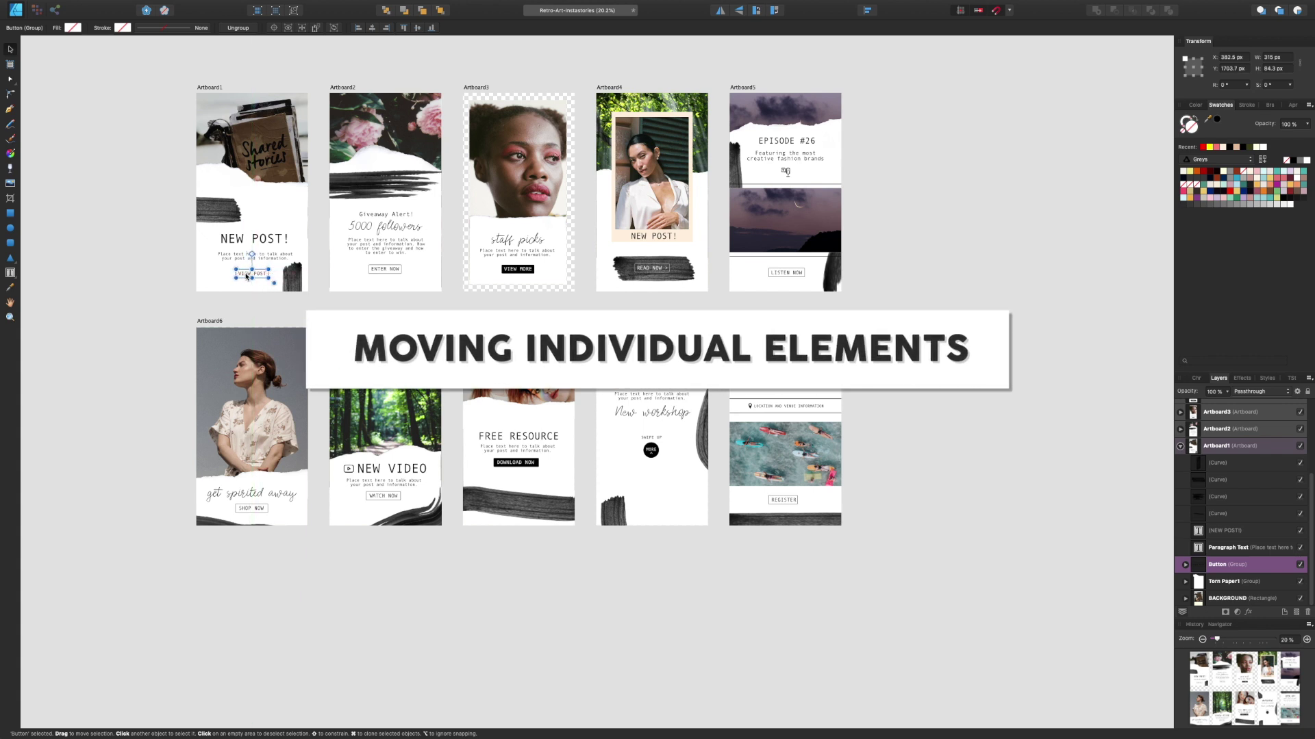
pyautogui.click(1185, 565)
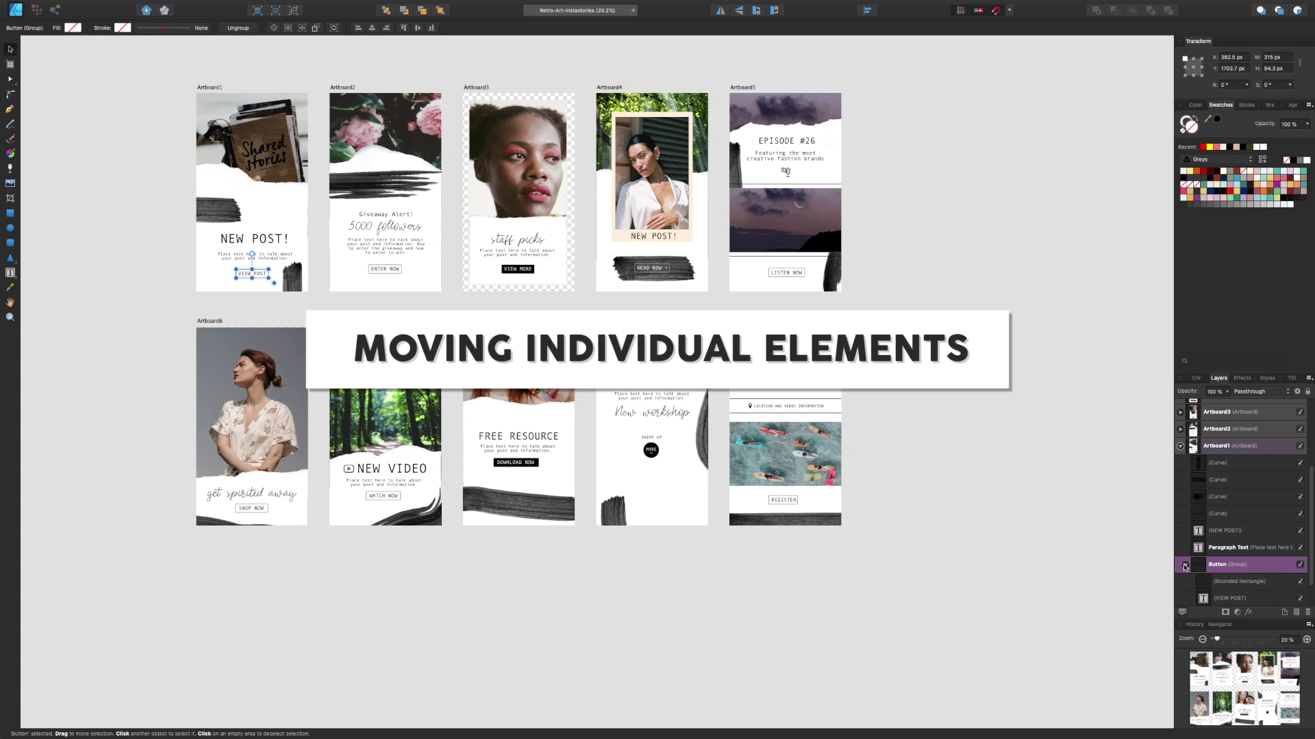
pyautogui.click(1248, 567)
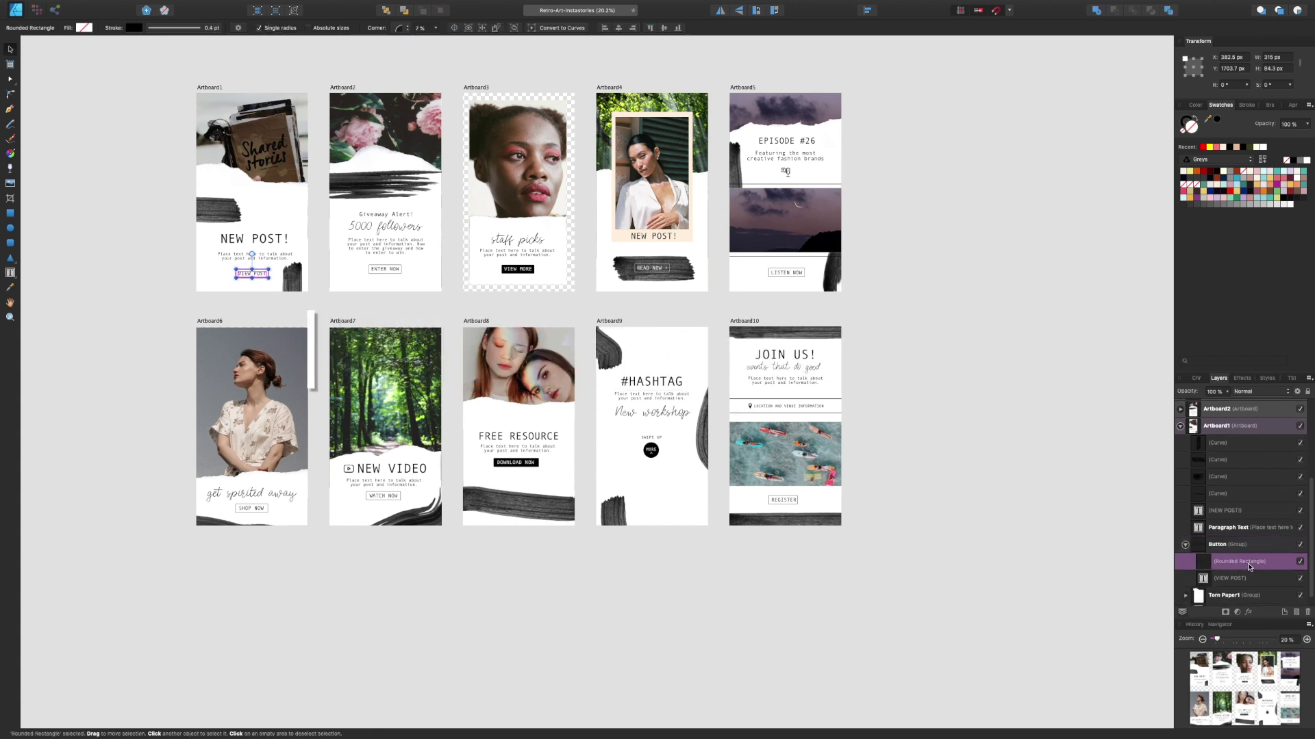
pyautogui.hotkey('shift', 'Up')
pyautogui.hotkey('shift', 'Up')
pyautogui.hotkey('shift', 'Up')
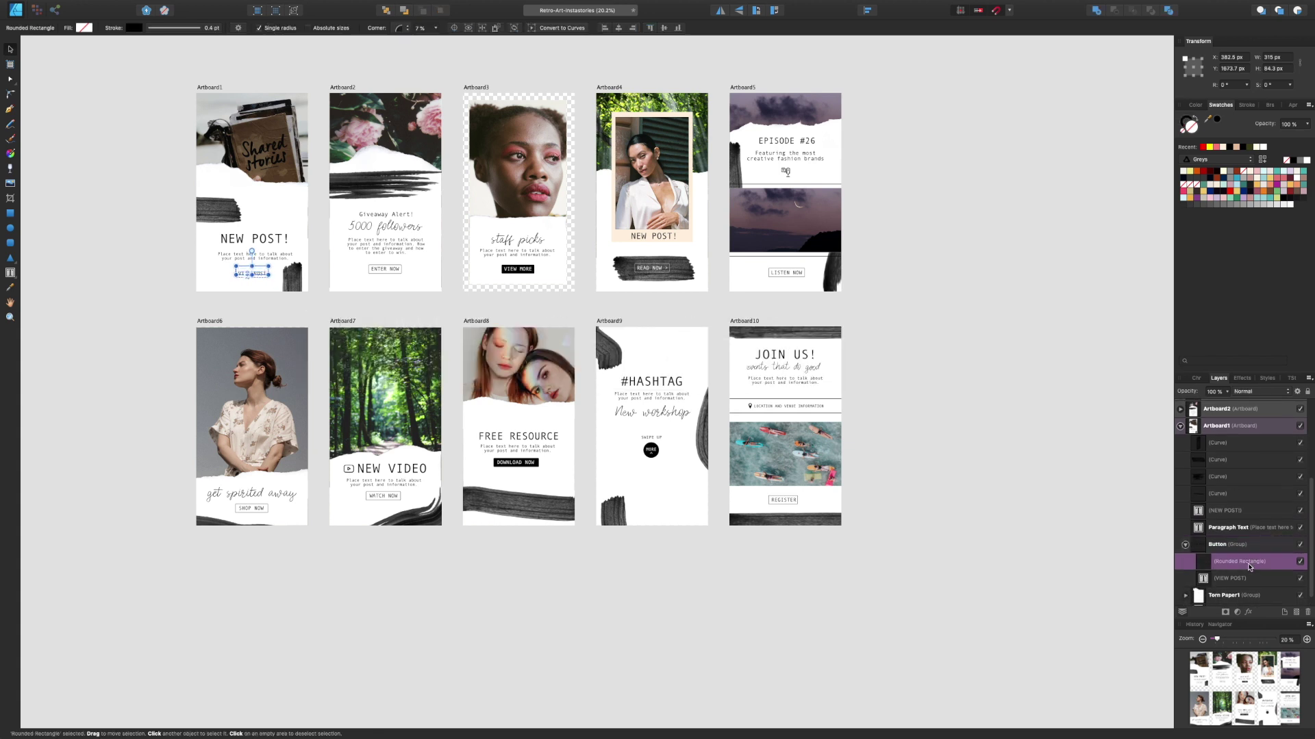
pyautogui.hotkey('shift', 'Down')
pyautogui.hotkey('shift', 'Down')
pyautogui.hotkey('shift', 'Down')
# Step: Nudge the whole VIEW POST Button group further up with the arrow keys, then select Torn Paper1
pyautogui.click(1219, 581)
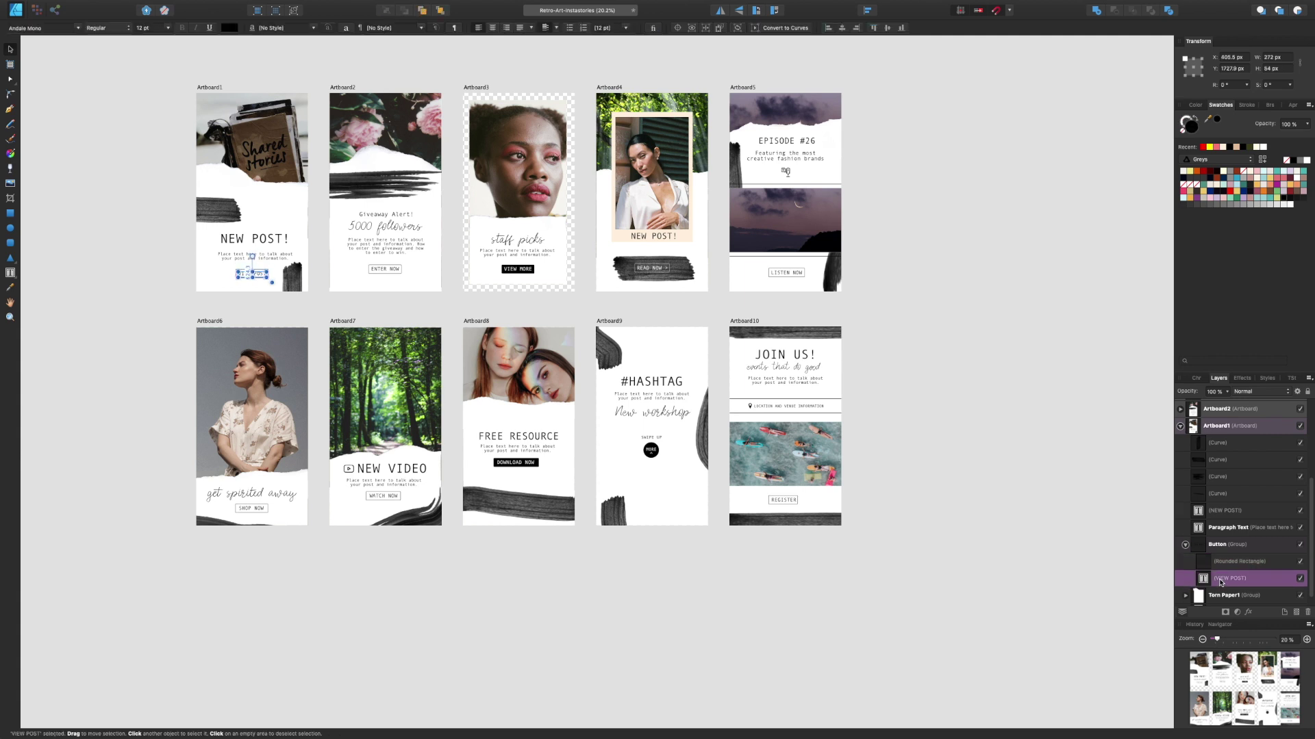
pyautogui.click(1185, 545)
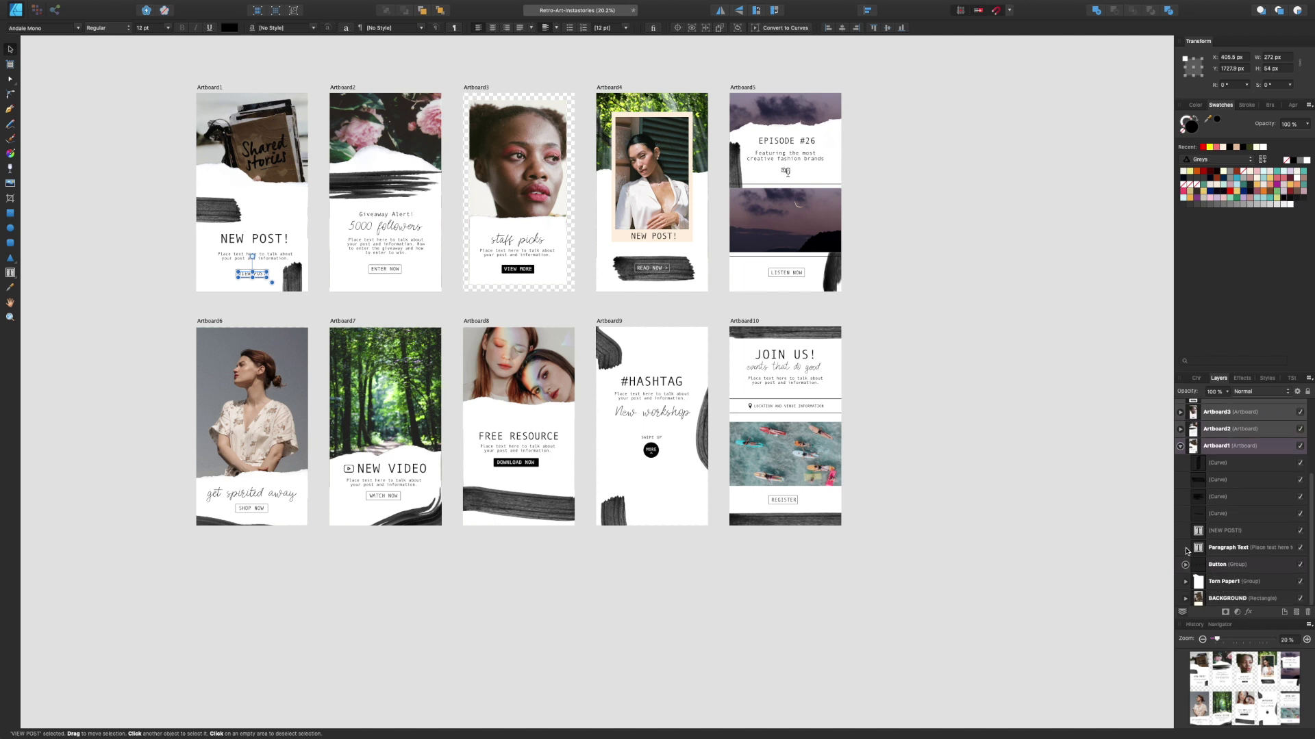
pyautogui.click(1214, 564)
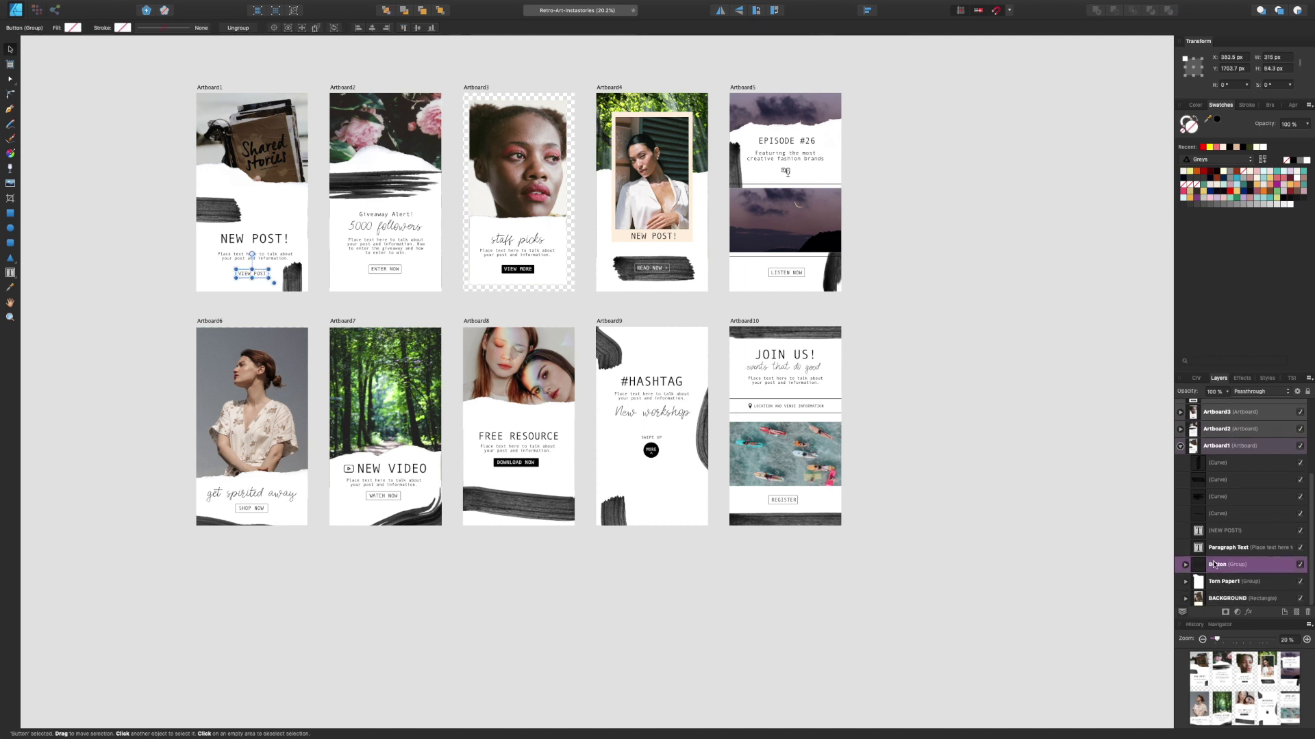
pyautogui.press('Up')
pyautogui.press('Up')
pyautogui.press('Up')
pyautogui.hotkey('shift', 'Up')
pyautogui.hotkey('shift', 'Up')
pyautogui.hotkey('shift', 'Right')
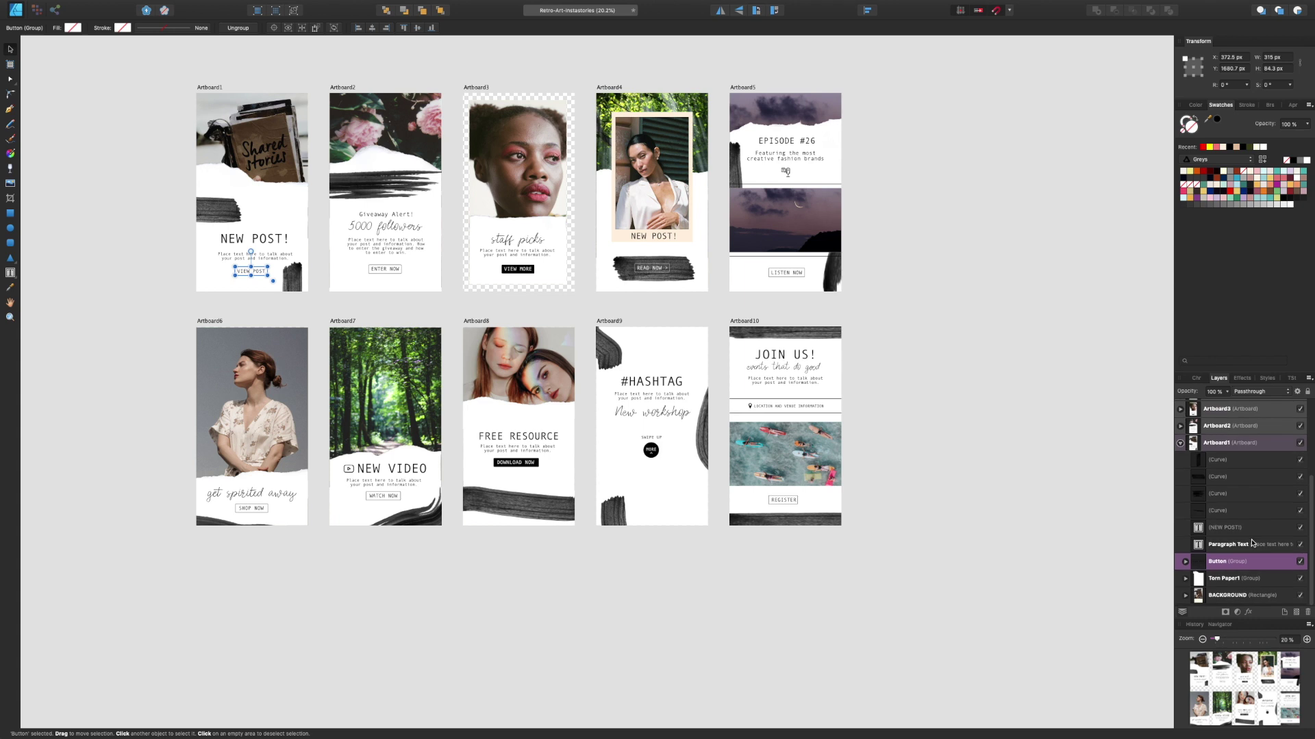
pyautogui.click(1212, 583)
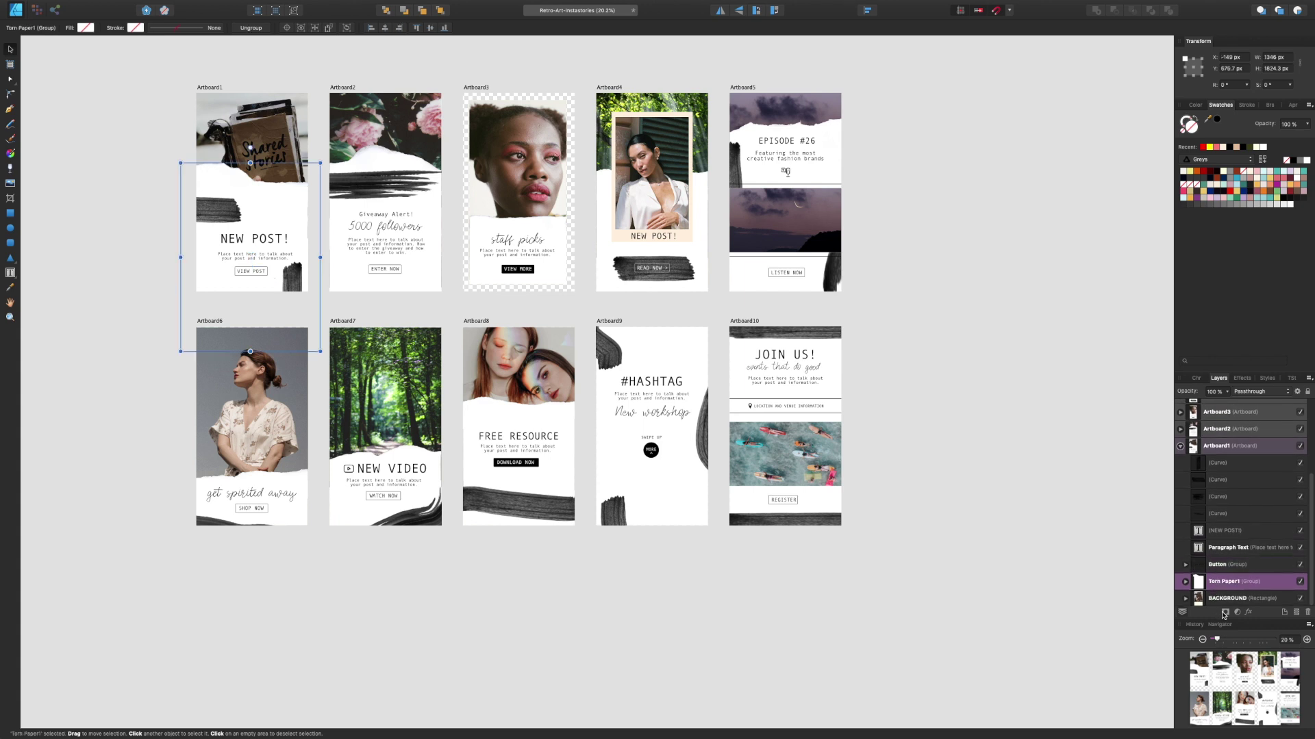
# Step: Select the Replace Image Here placeholder inside the BACKGROUND layer and zoom in on it
pyautogui.click(1218, 601)
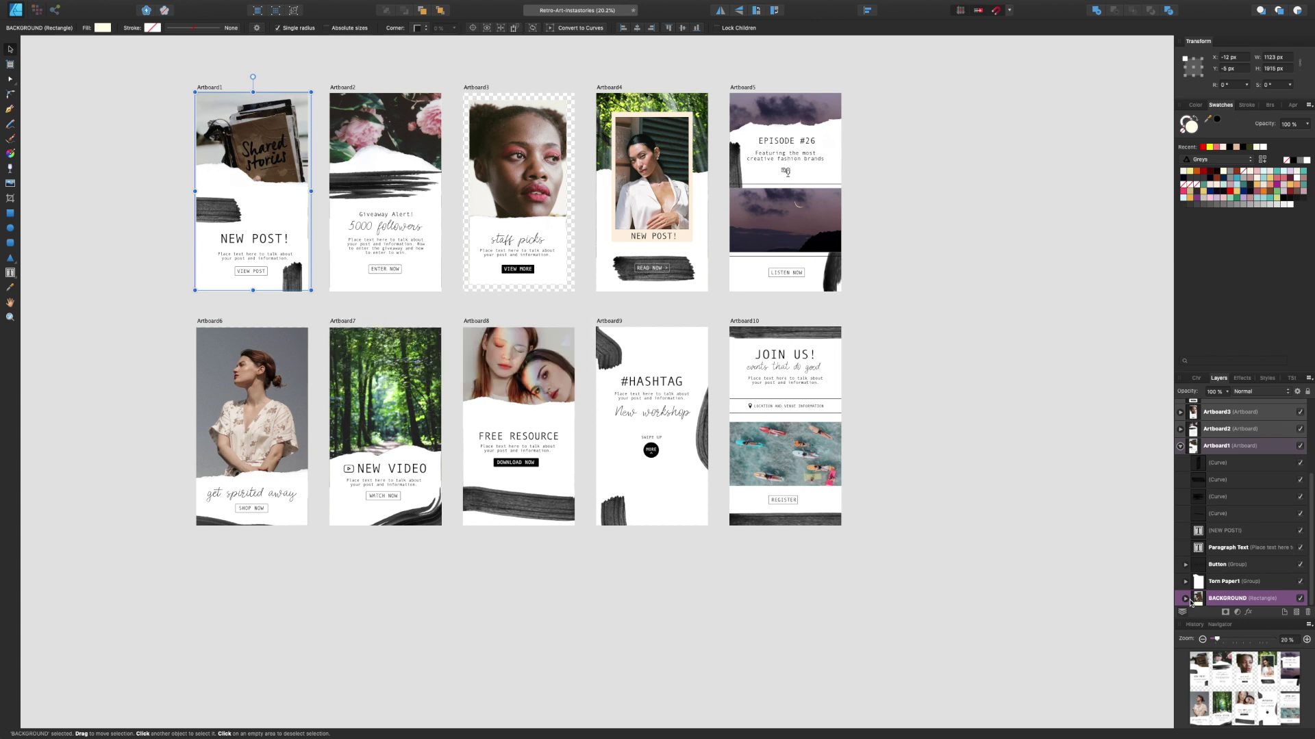
pyautogui.click(1186, 599)
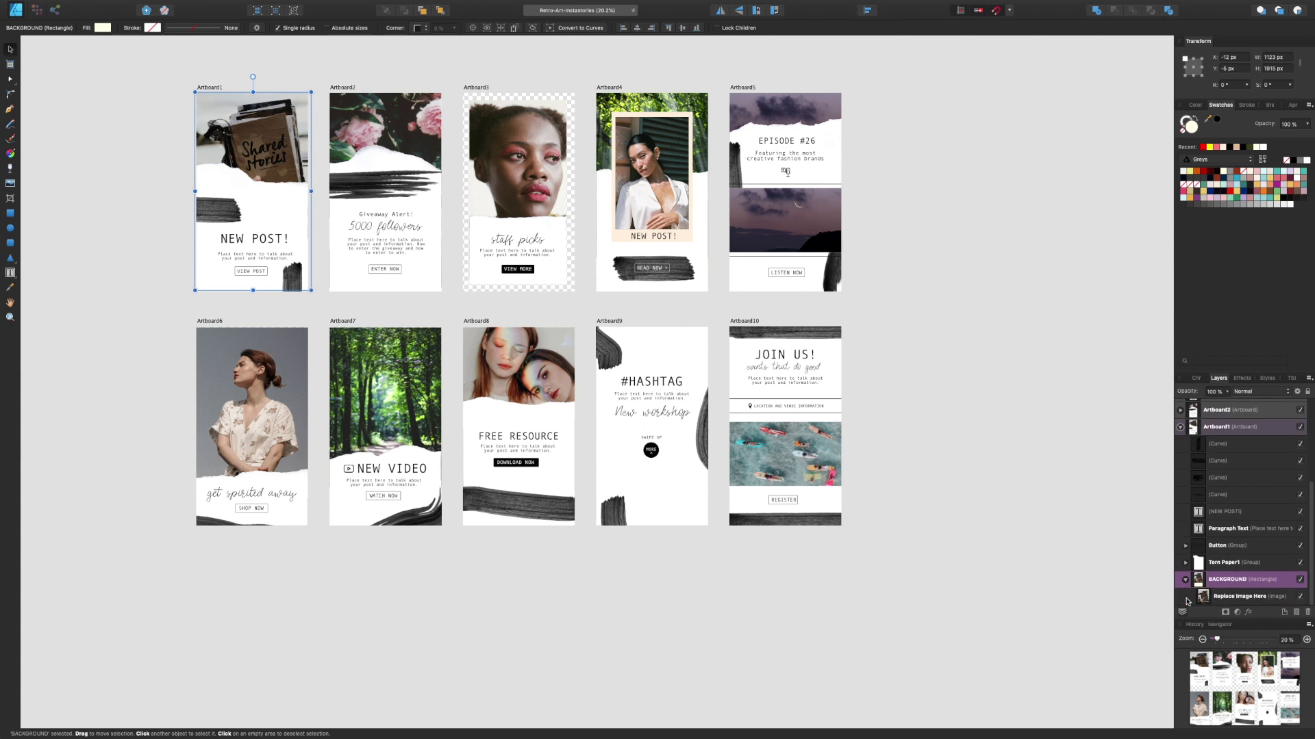
pyautogui.click(1230, 600)
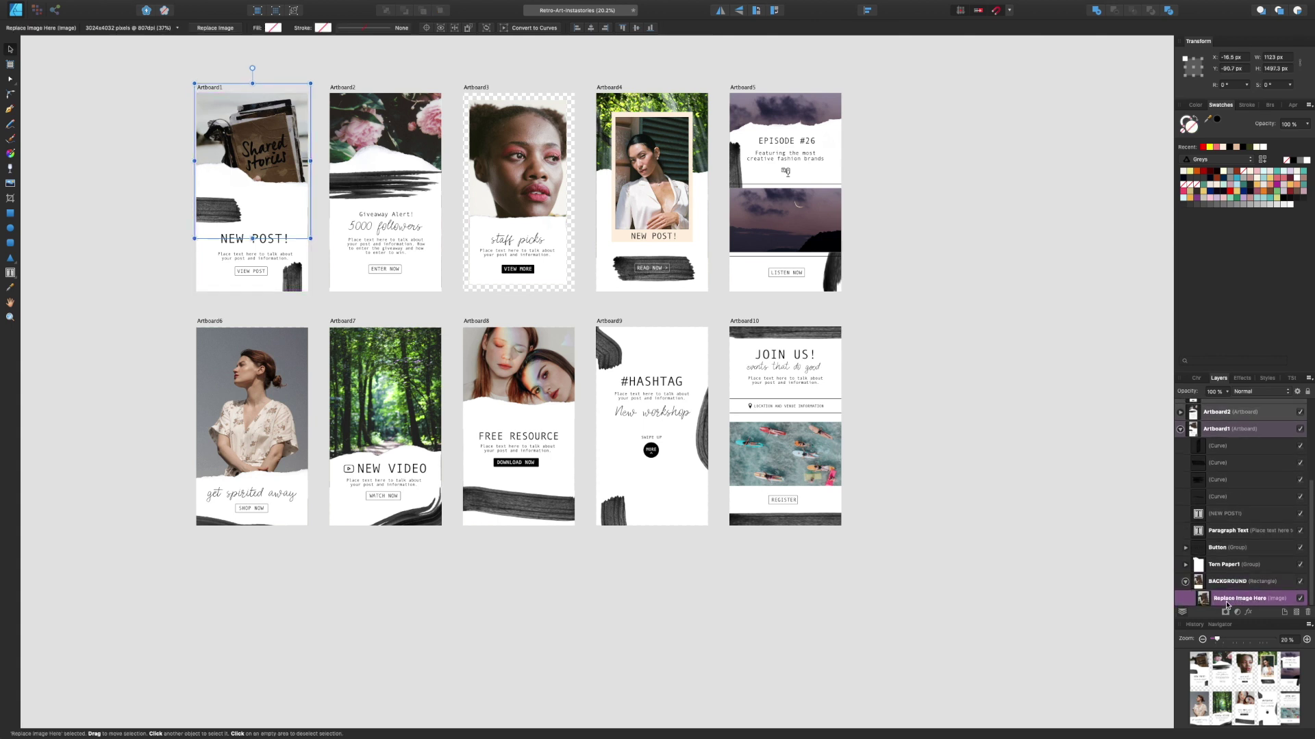
pyautogui.press('super+alt+0')
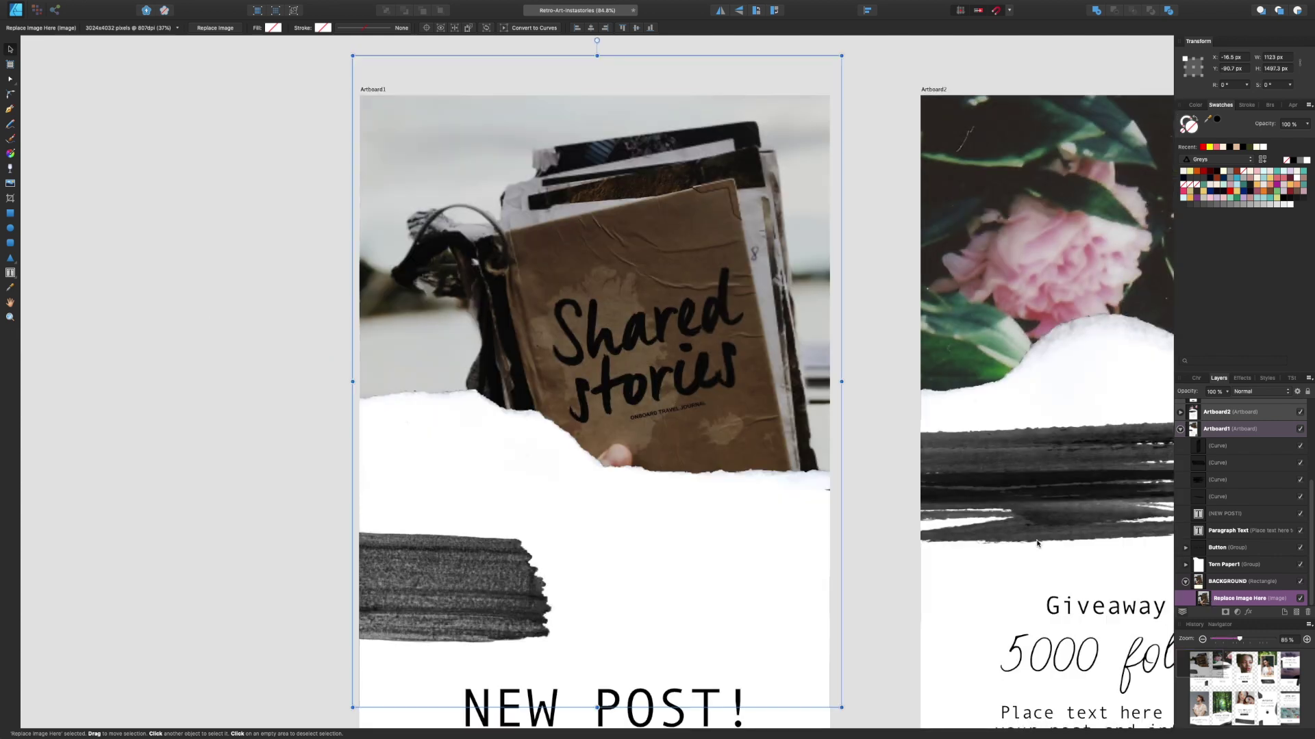
# Step: Place the black-and-white protesters-holding-signs photo from Downloads into the placeholder
pyautogui.click(124, 6)
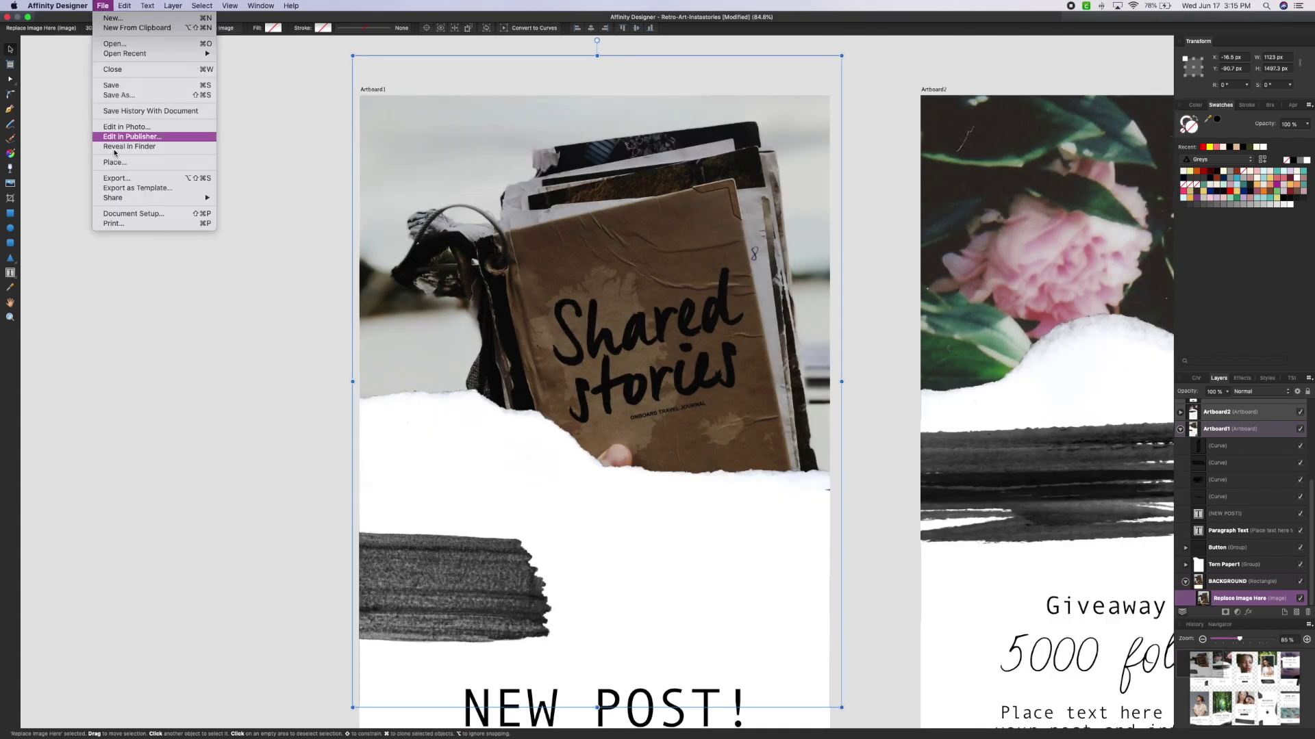
pyautogui.click(111, 162)
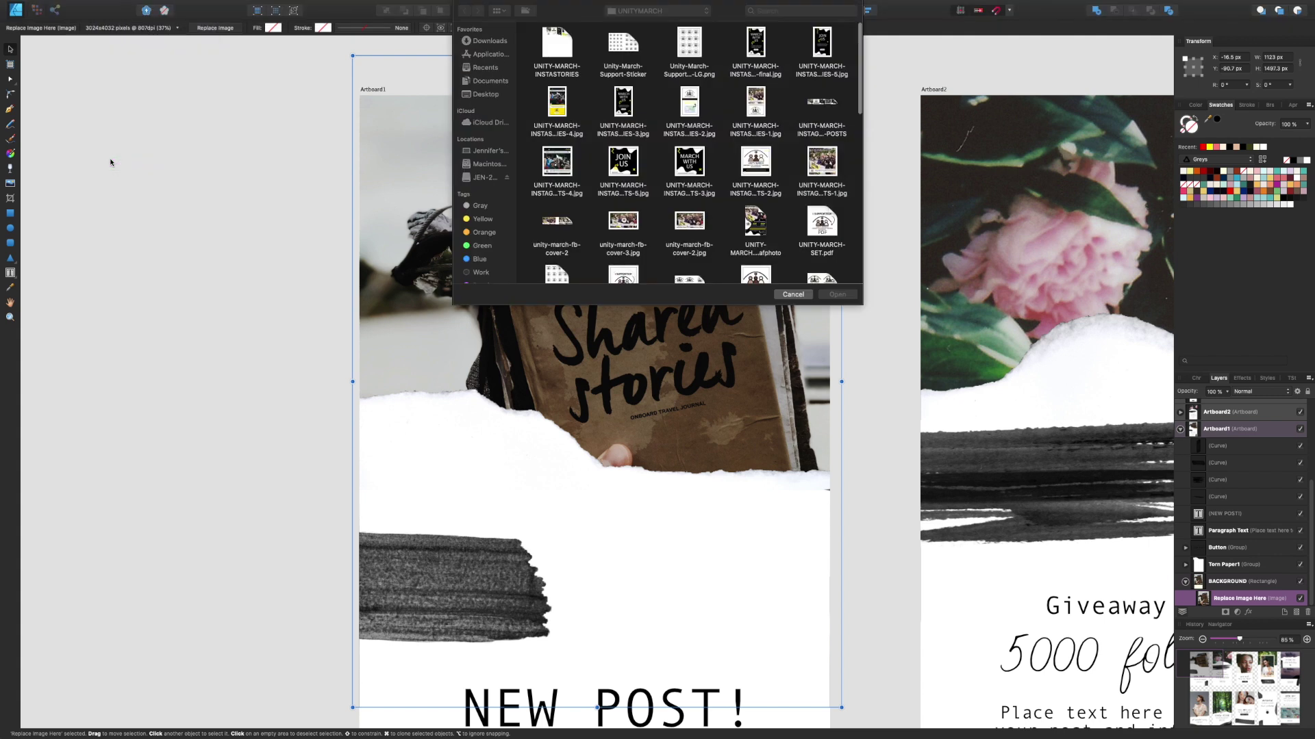
pyautogui.scroll(-2, 693, 213)
pyautogui.scroll(-2, 693, 214)
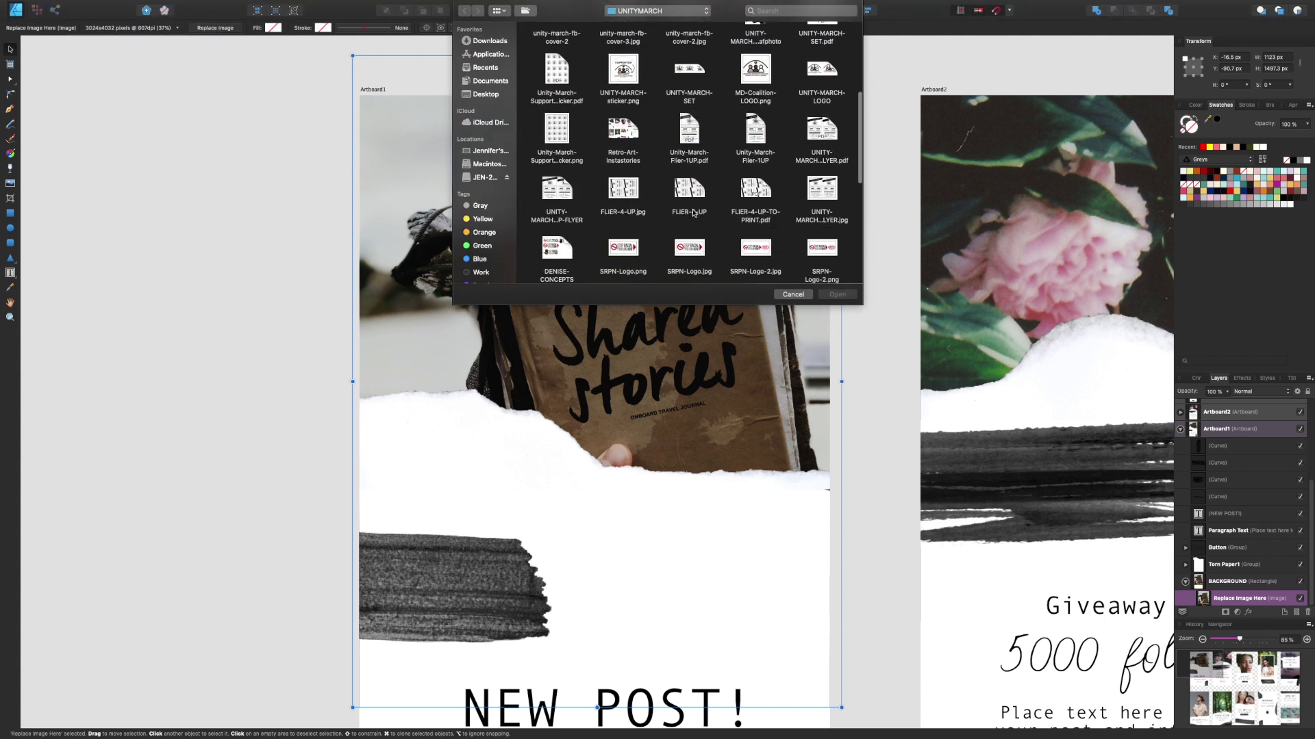
pyautogui.click(479, 41)
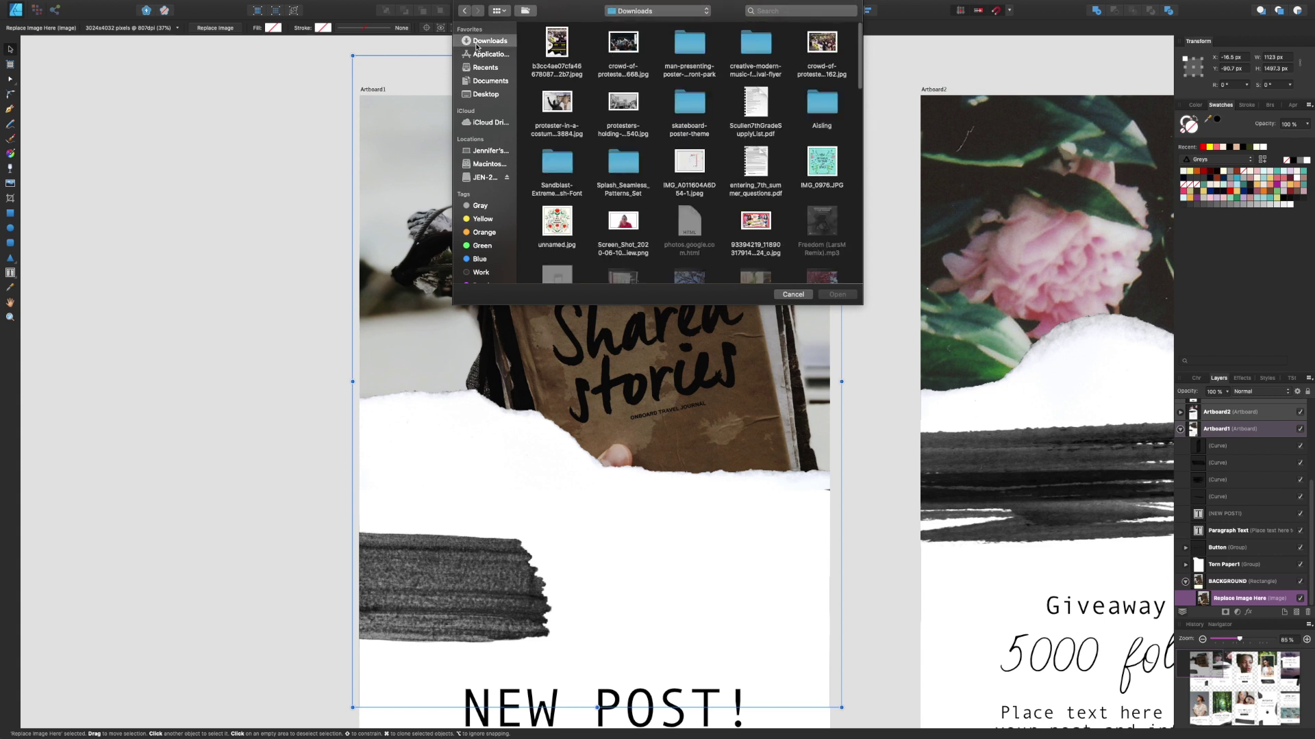
pyautogui.click(621, 106)
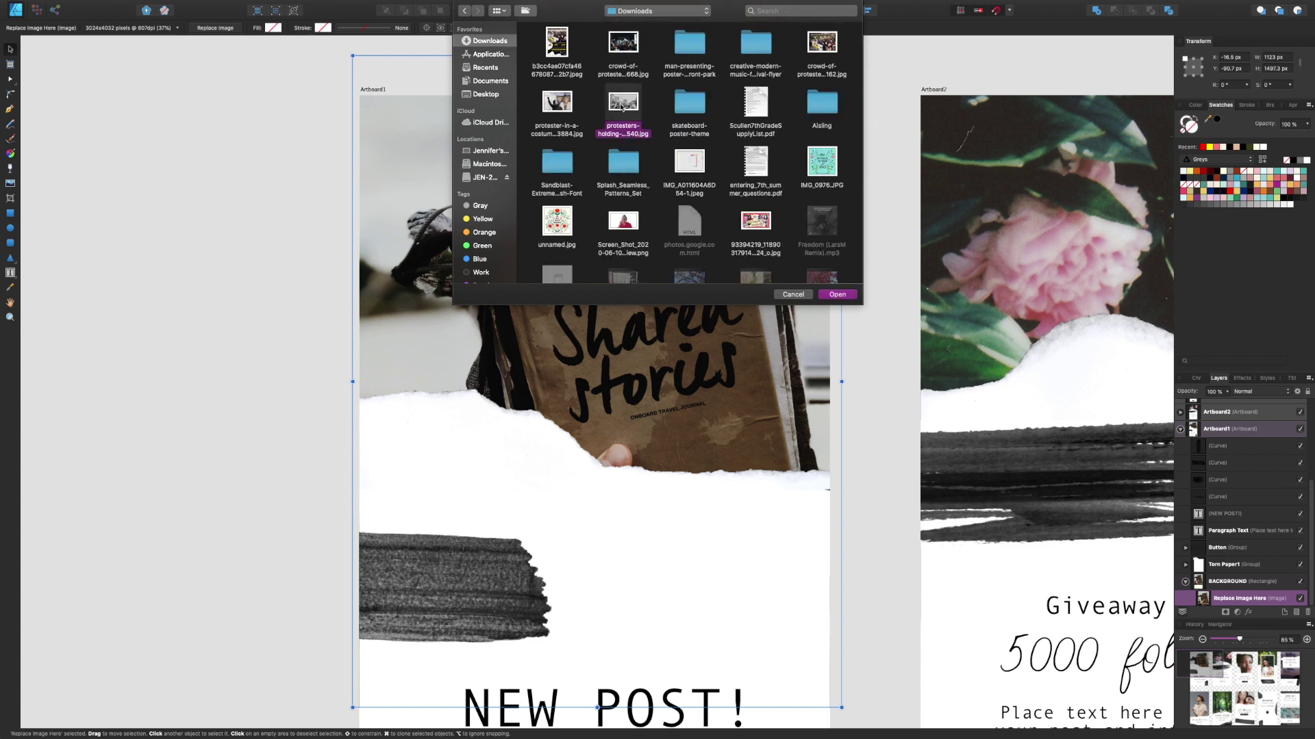
pyautogui.doubleClick(621, 106)
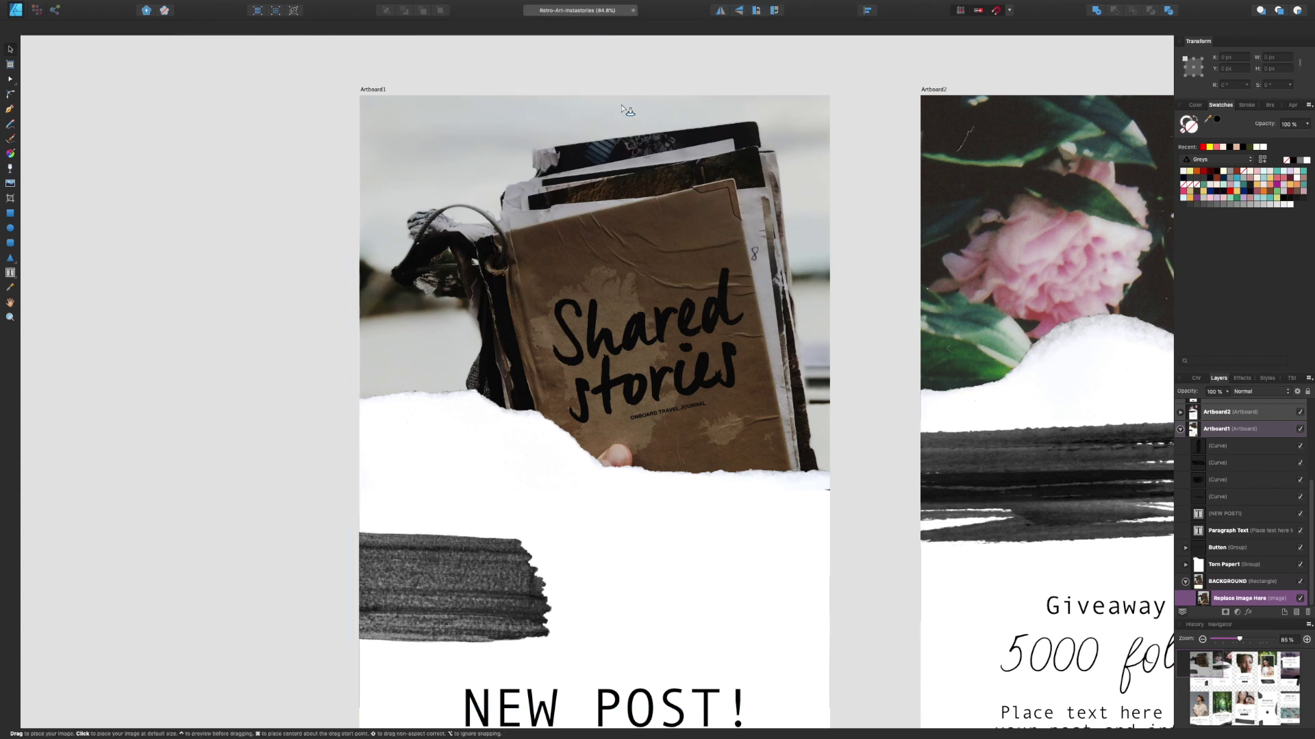
pyautogui.click(615, 132)
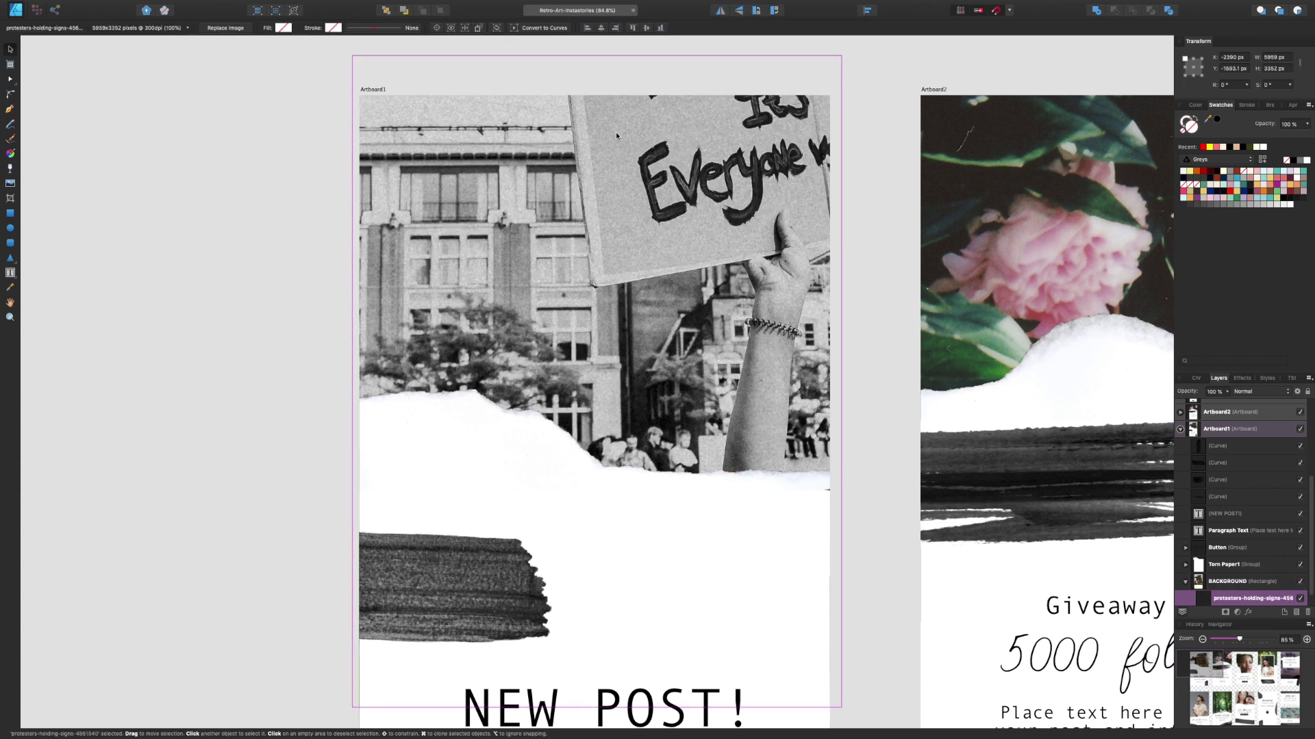
# Step: Reset the protest photo to native size, then scale it from the top-left corner to fill Artboard1's image area
pyautogui.scroll(-10, 610, 133)
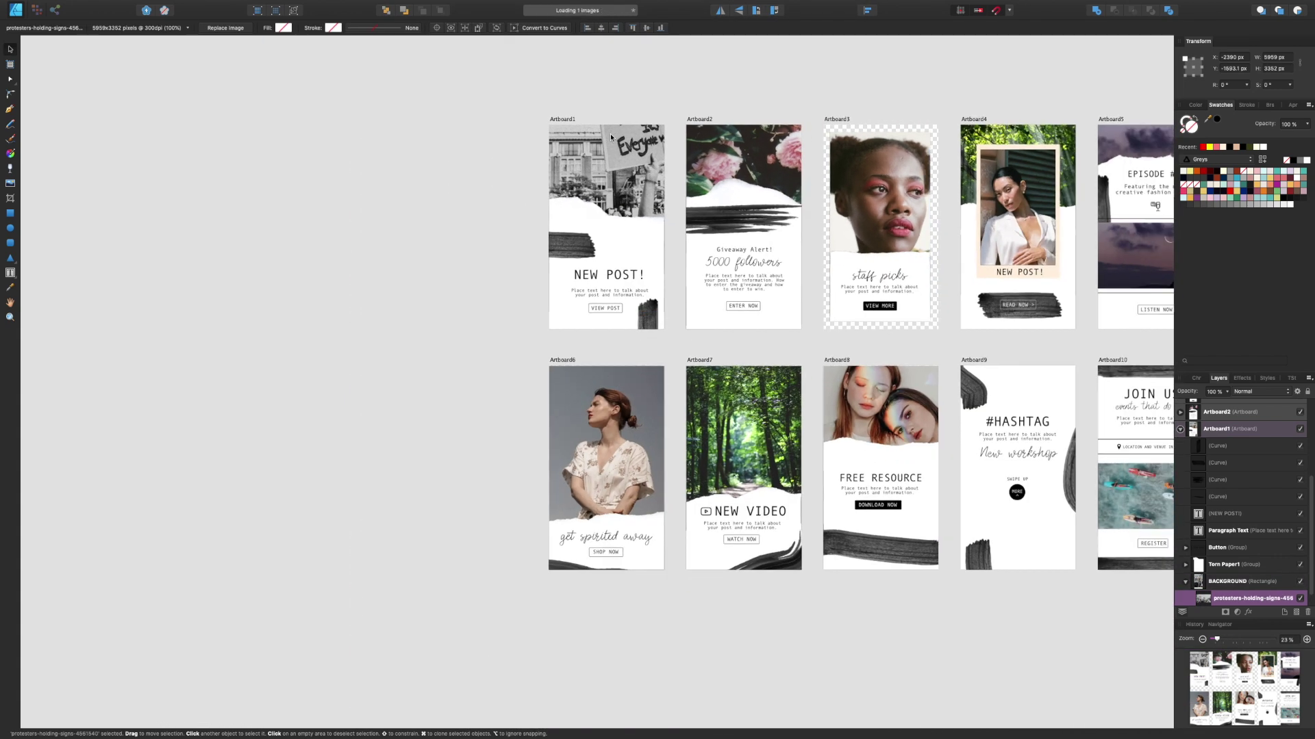
pyautogui.scroll(-3, 558, 187)
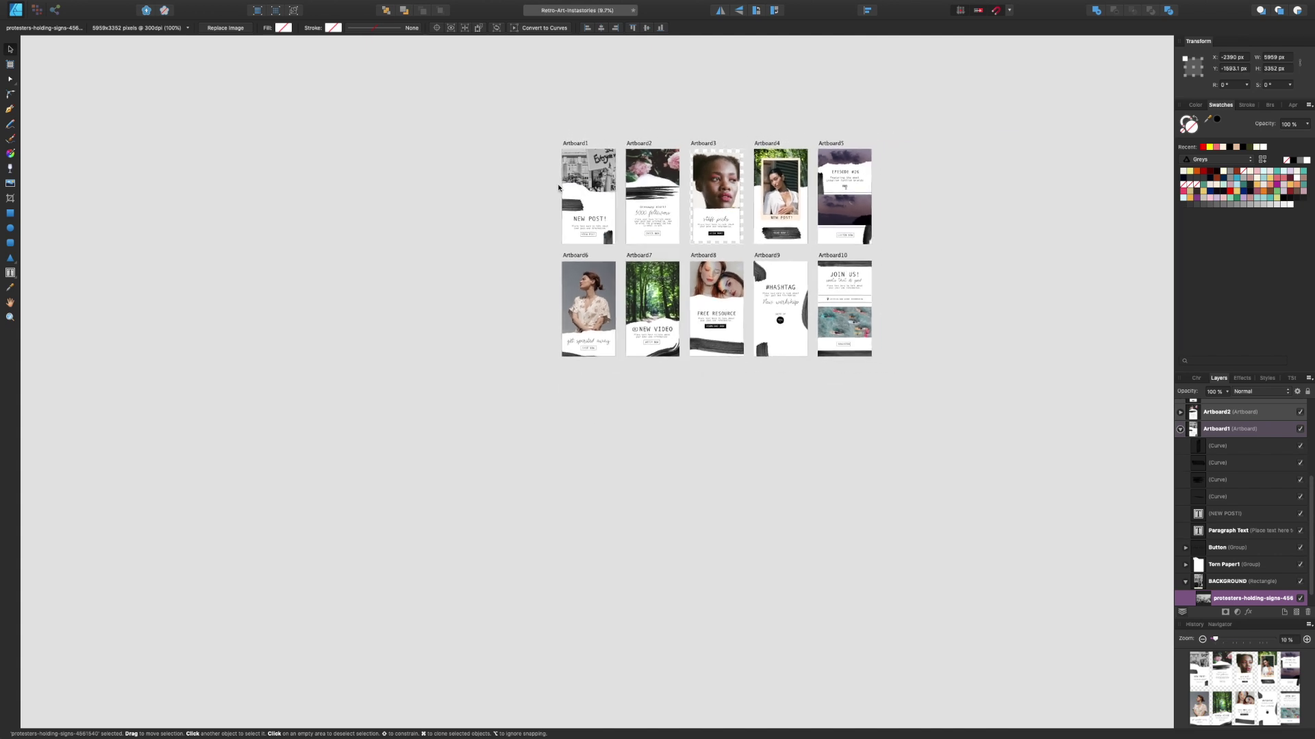
pyautogui.scroll(2, 558, 187)
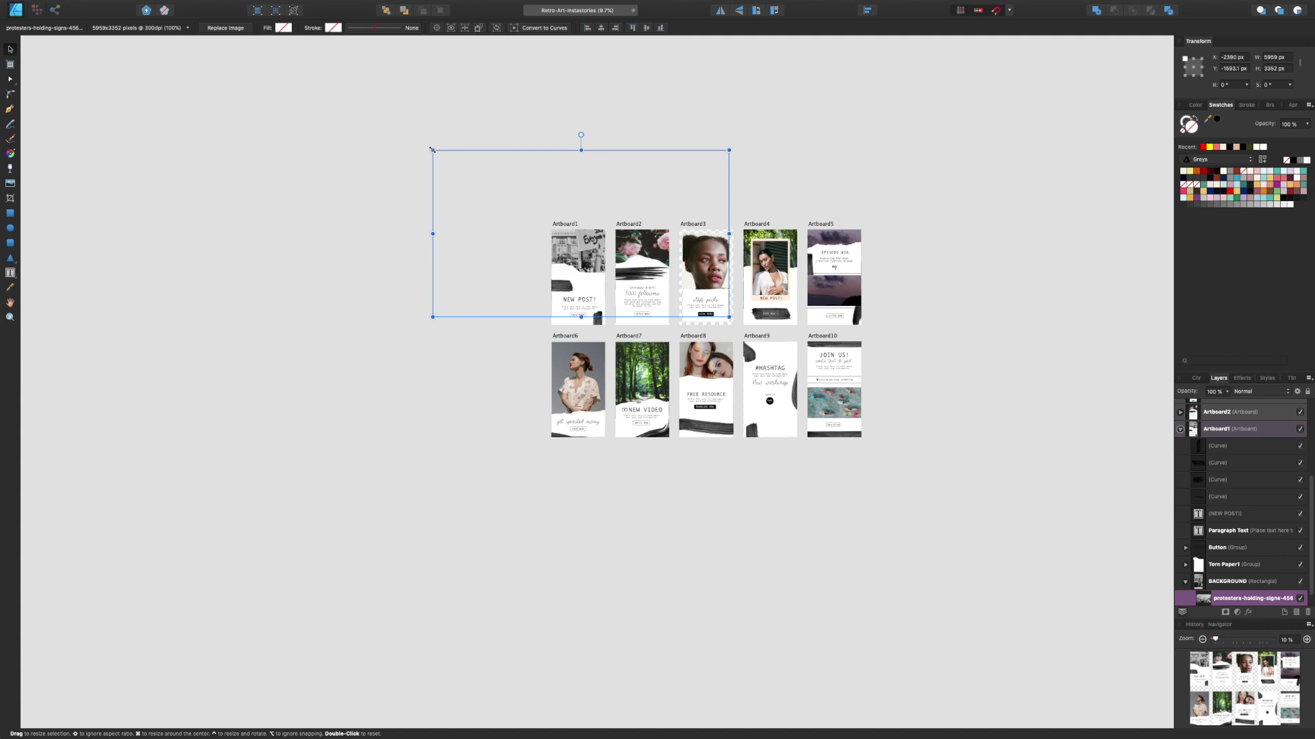
pyautogui.moveTo(432, 149); pyautogui.dragTo(558, 197)
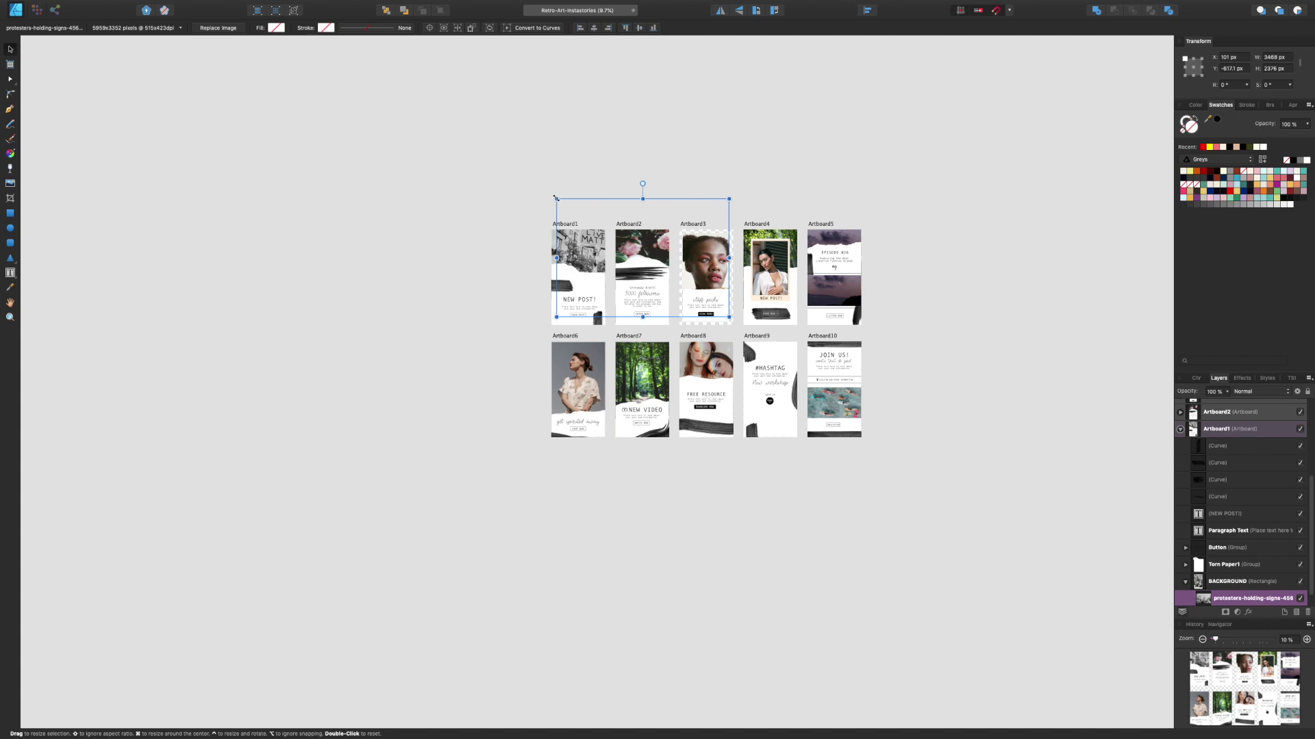
pyautogui.doubleClick(556, 198)
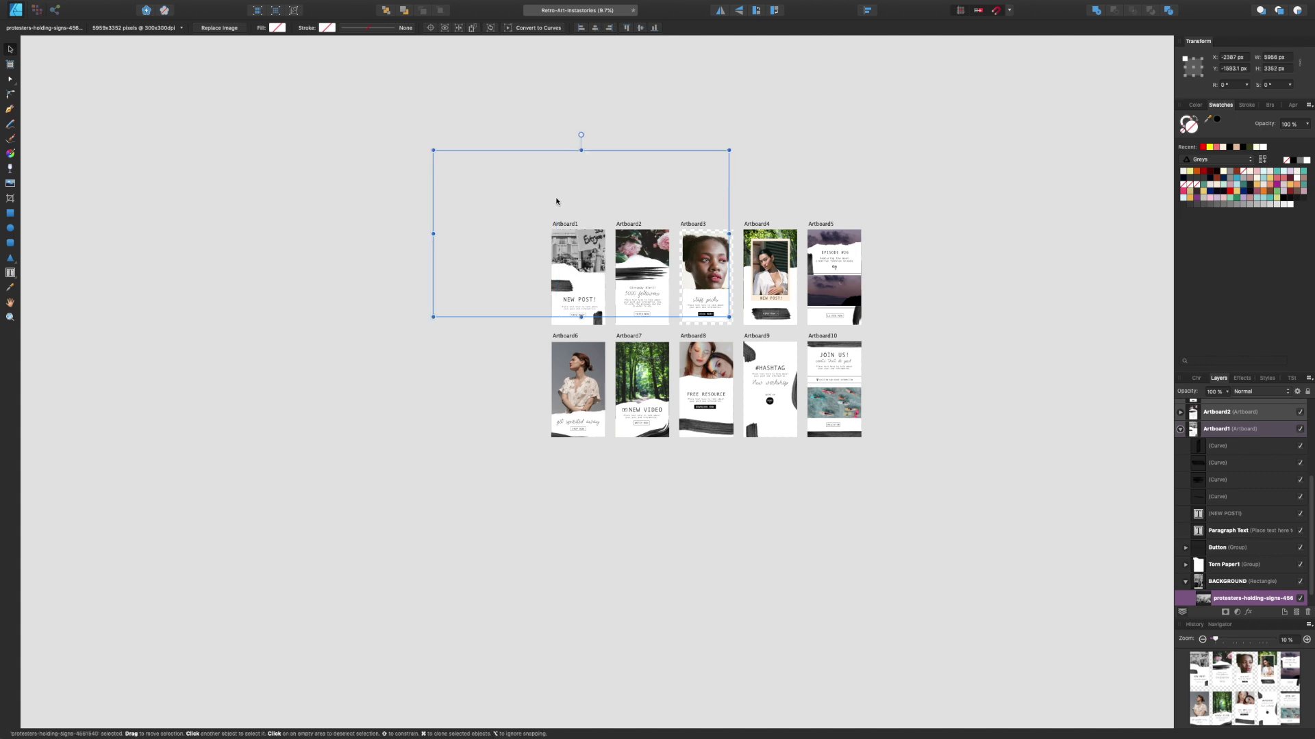
pyautogui.click(448, 146)
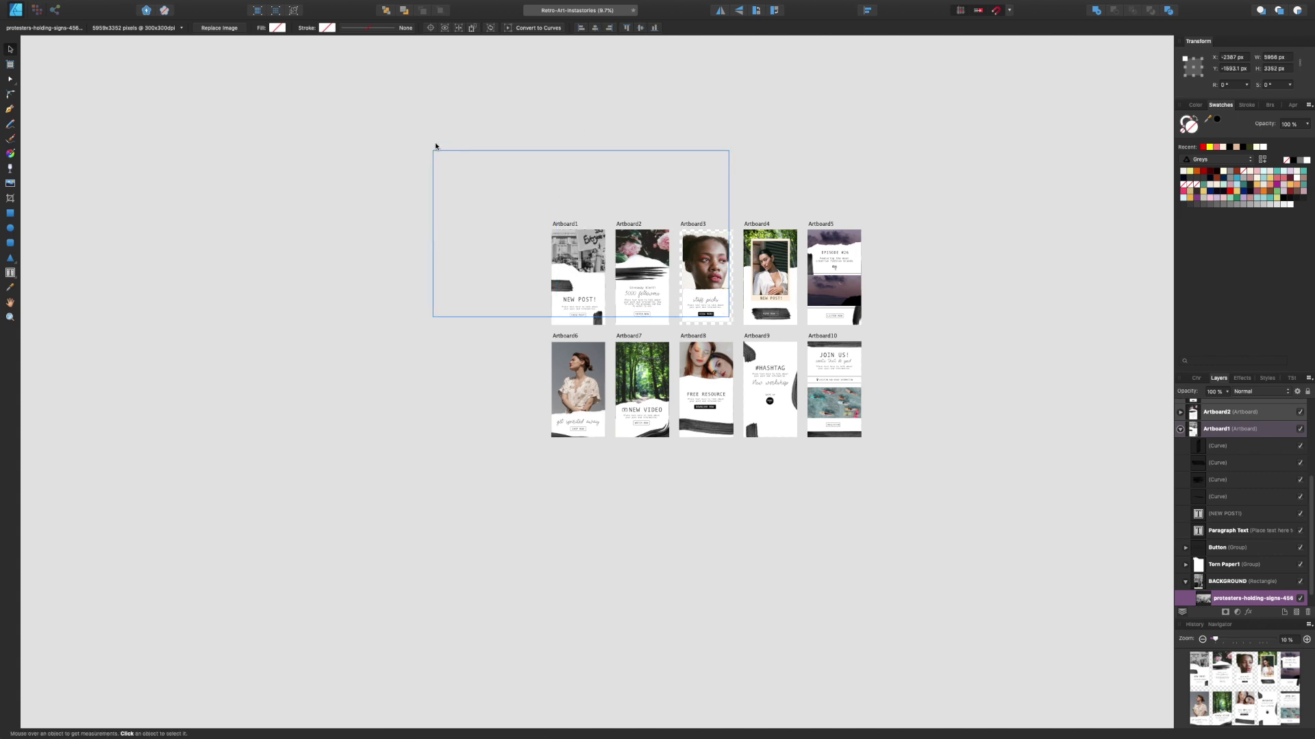
pyautogui.click(433, 150)
pyautogui.moveTo(433, 149); pyautogui.dragTo(513, 188)
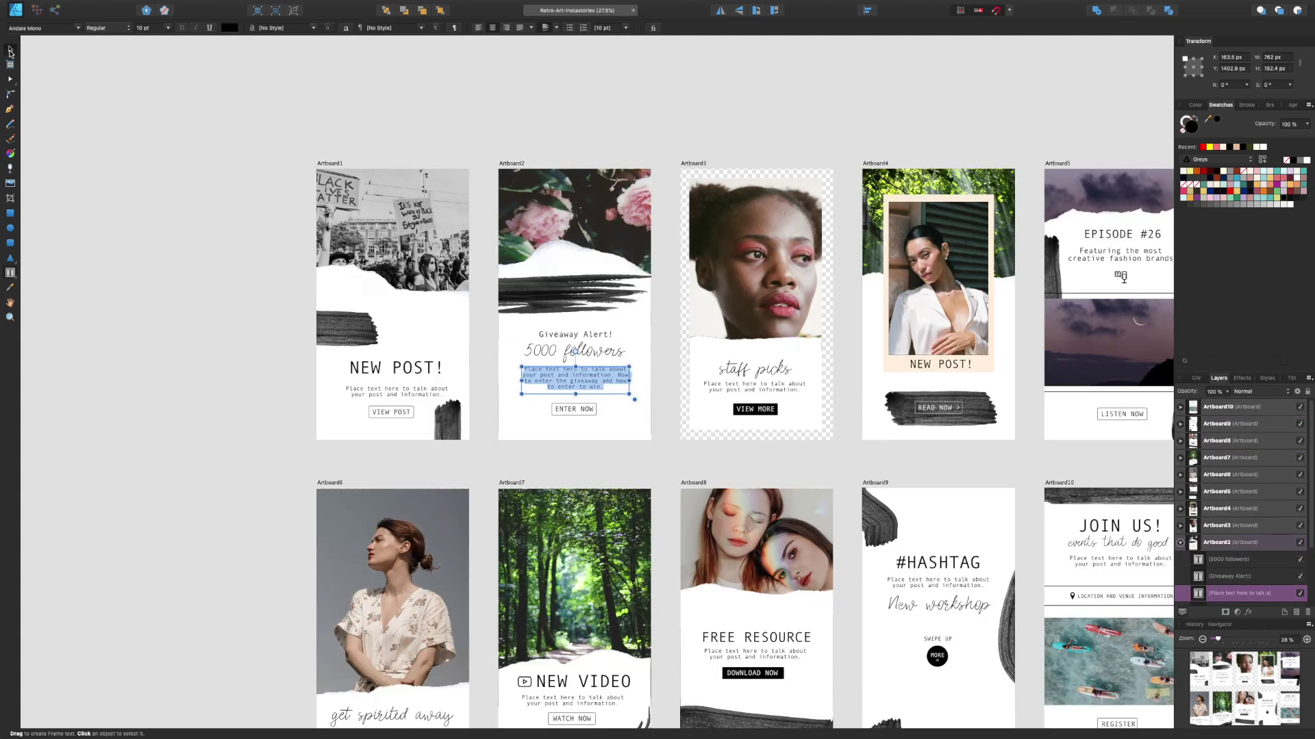
pyautogui.press('Escape')
pyautogui.click(589, 264)
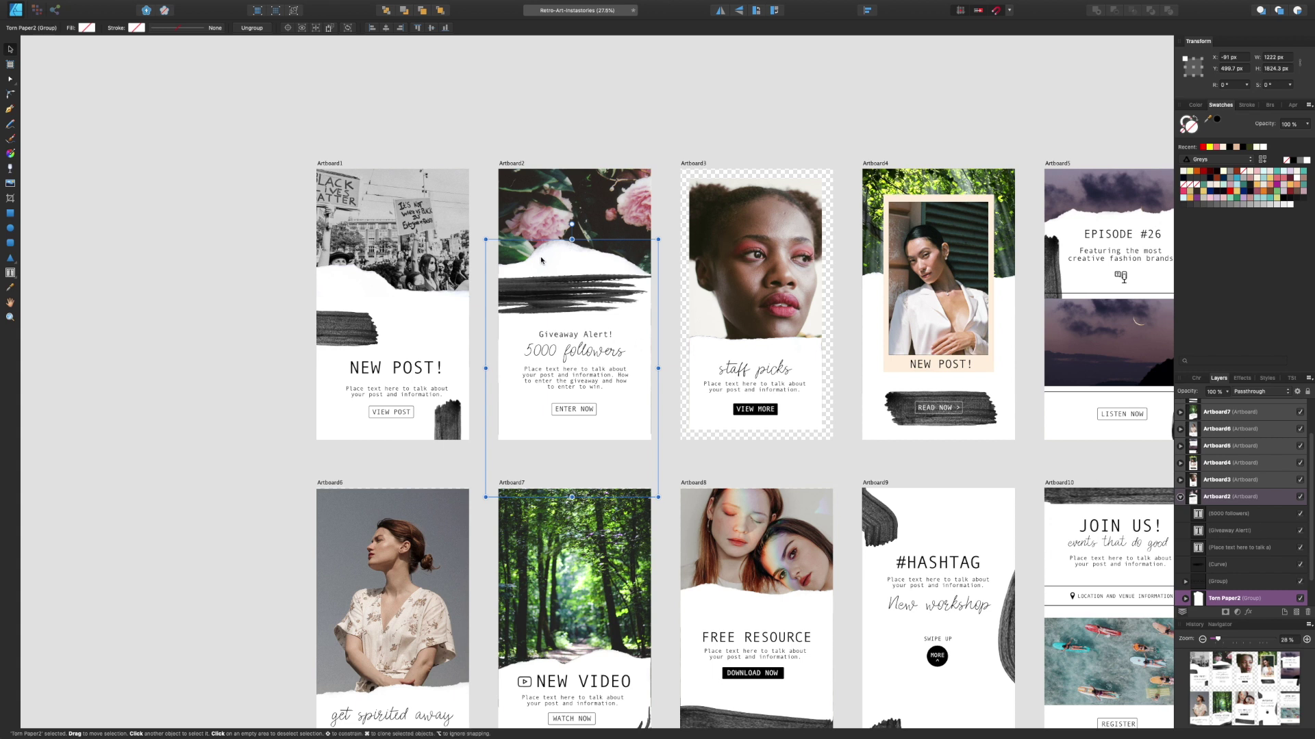
# Step: Shift Artboard2's torn-paper group slightly down, then nudge its brush stroke down with Shift+Down and 1 px right
pyautogui.moveTo(546, 260); pyautogui.dragTo(547, 272)
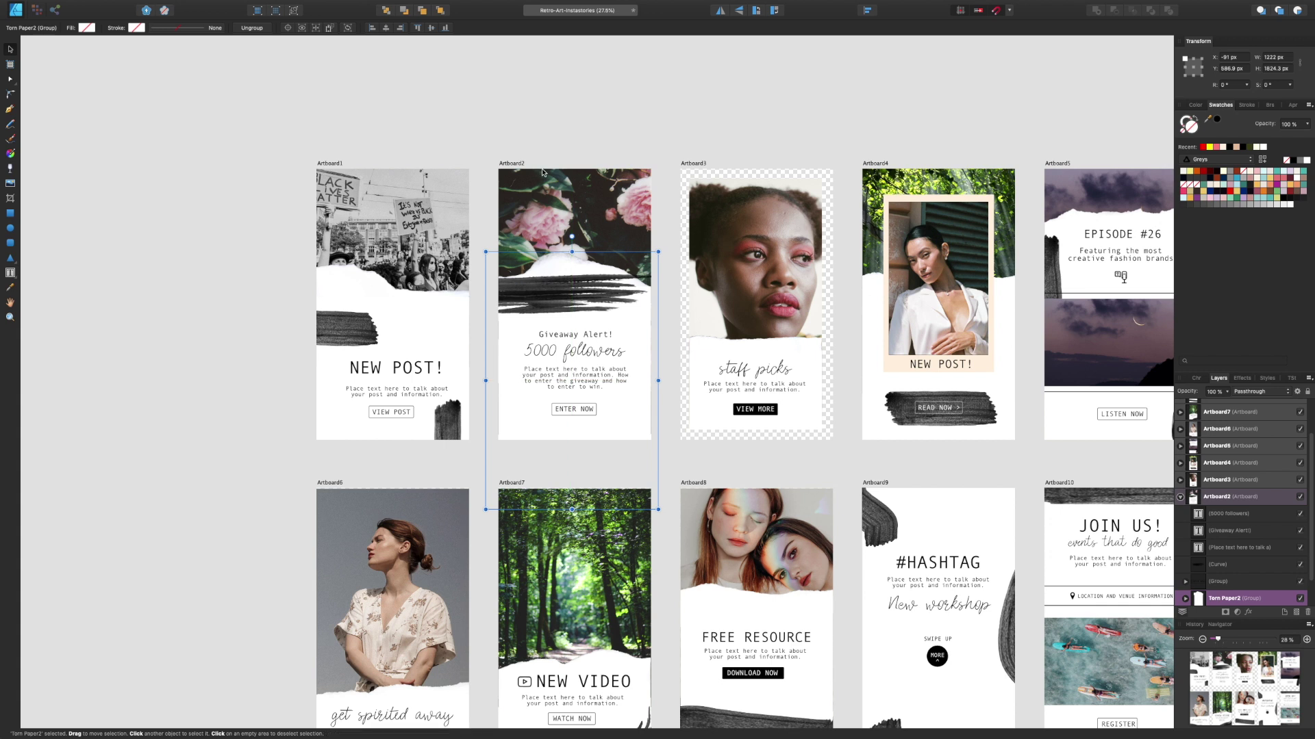
pyautogui.click(553, 304)
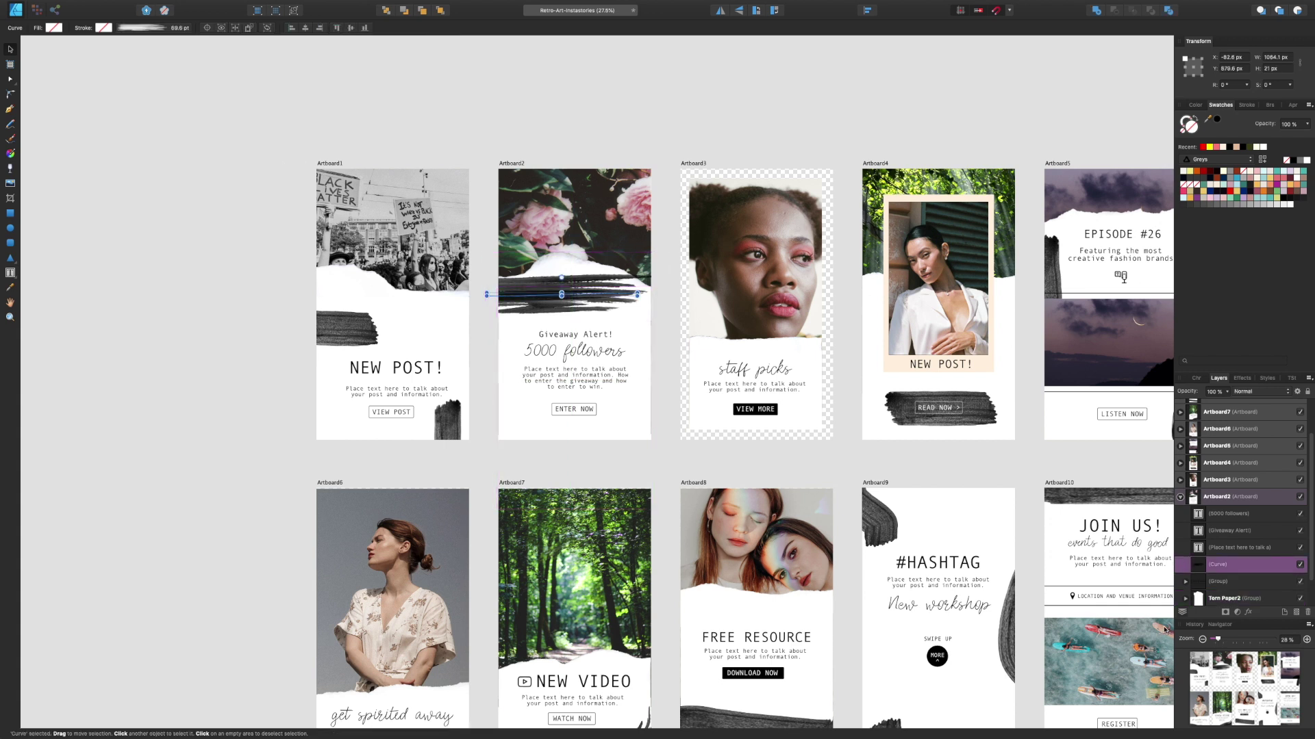
pyautogui.press('super+d')
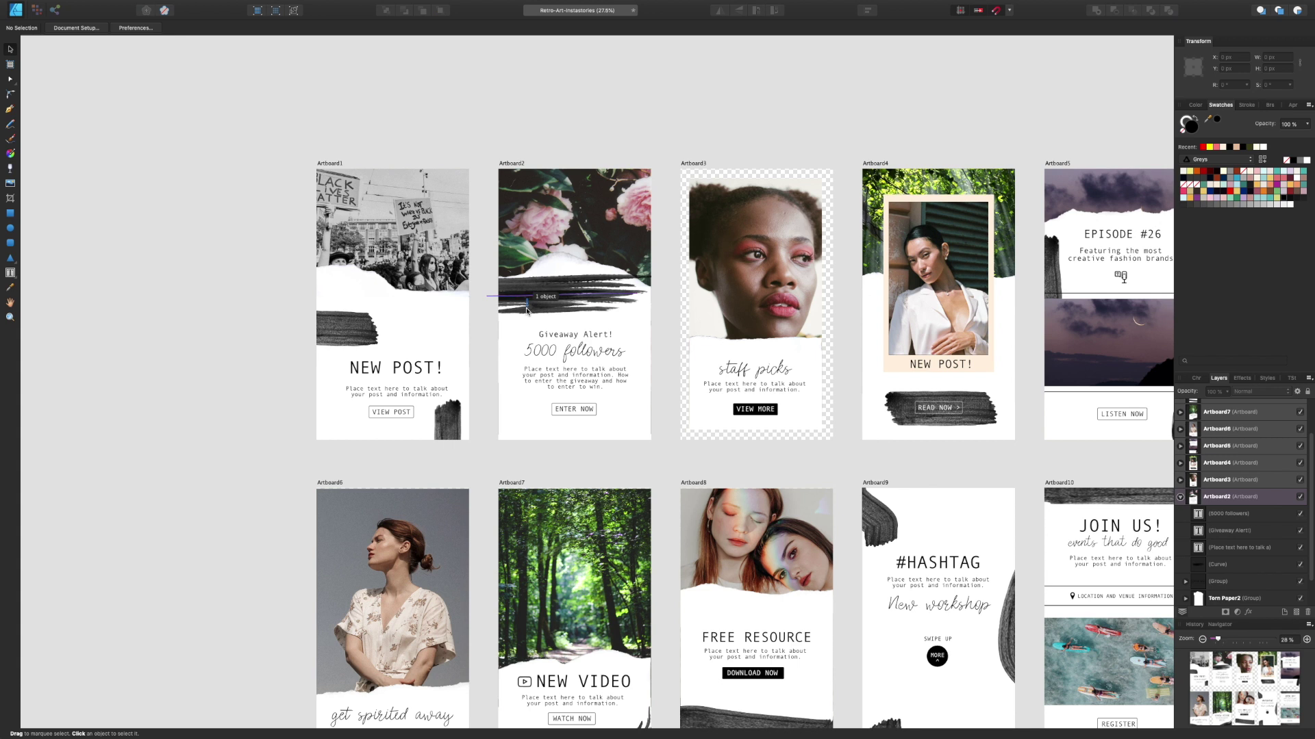
pyautogui.click(543, 300)
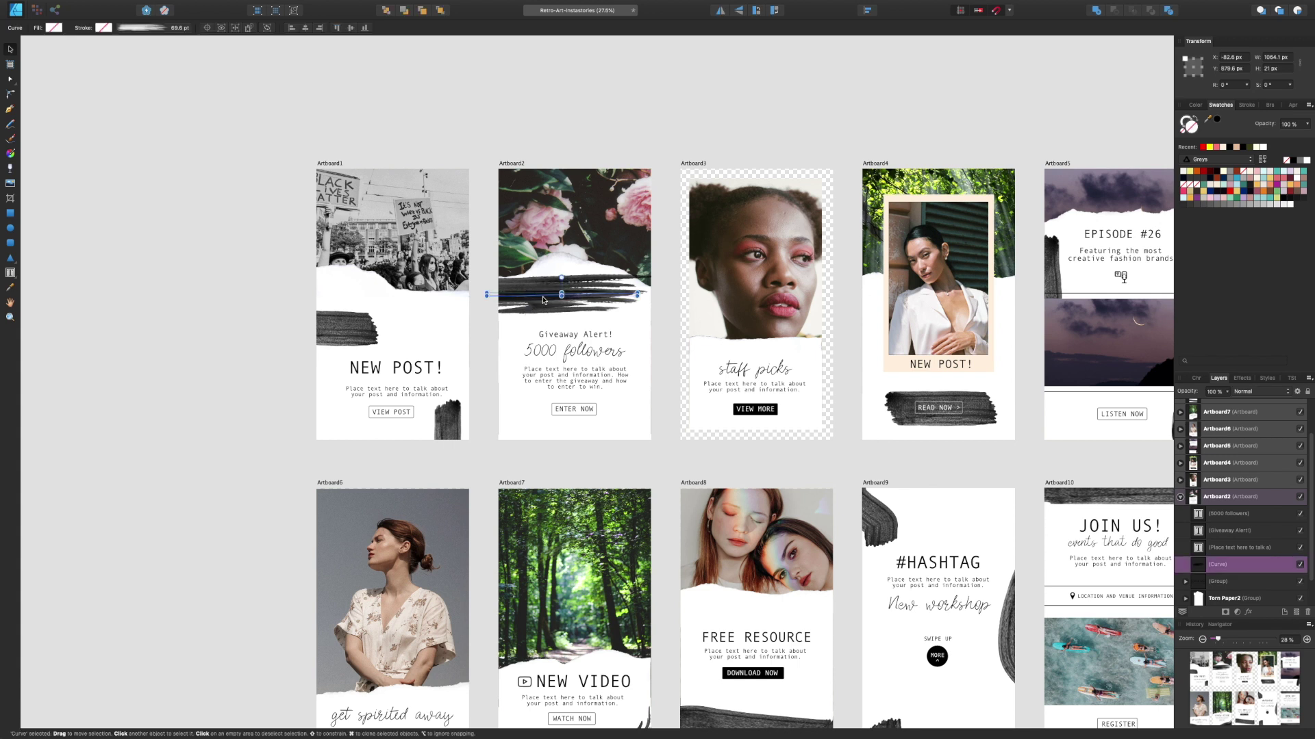
pyautogui.hotkey('shift', 'Down')
pyautogui.hotkey('shift', 'Down')
pyautogui.hotkey('shift', 'Down')
pyautogui.hotkey('shift', 'Down')
pyautogui.hotkey('shift', 'Down')
pyautogui.hotkey('shift', 'Down')
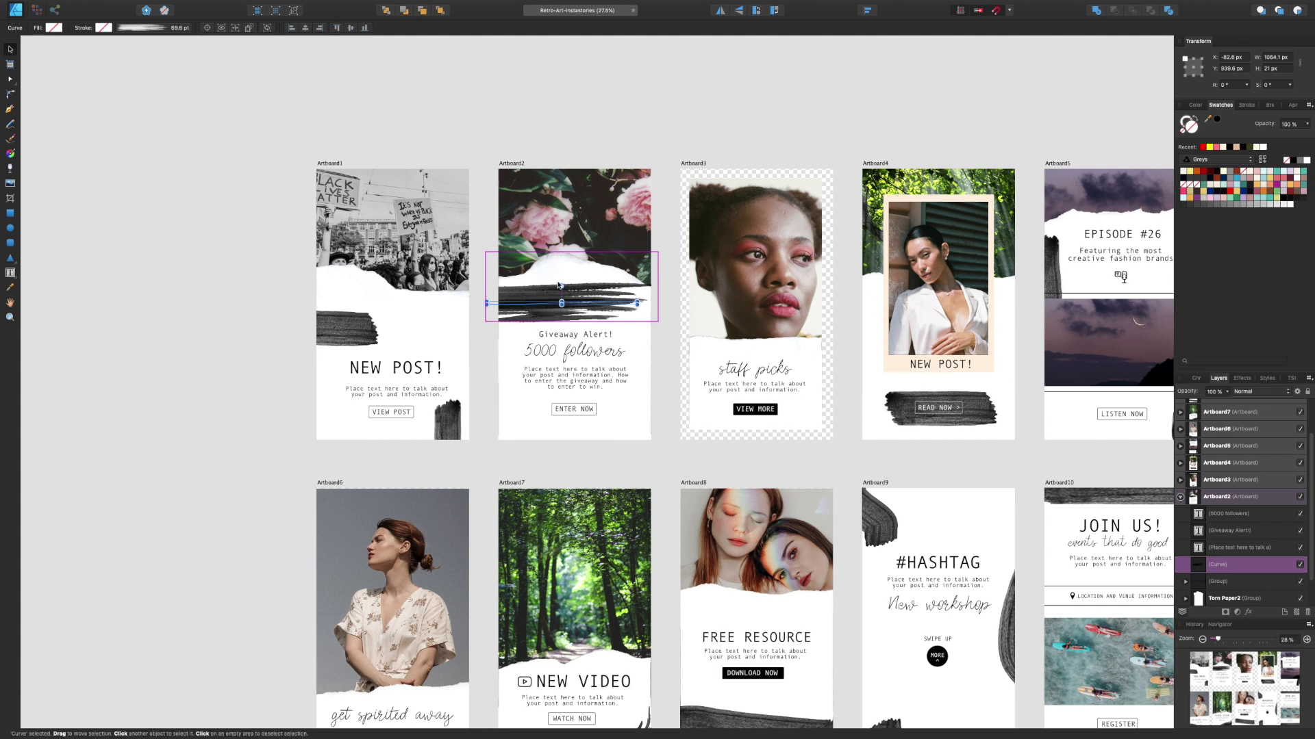
pyautogui.press('Right')
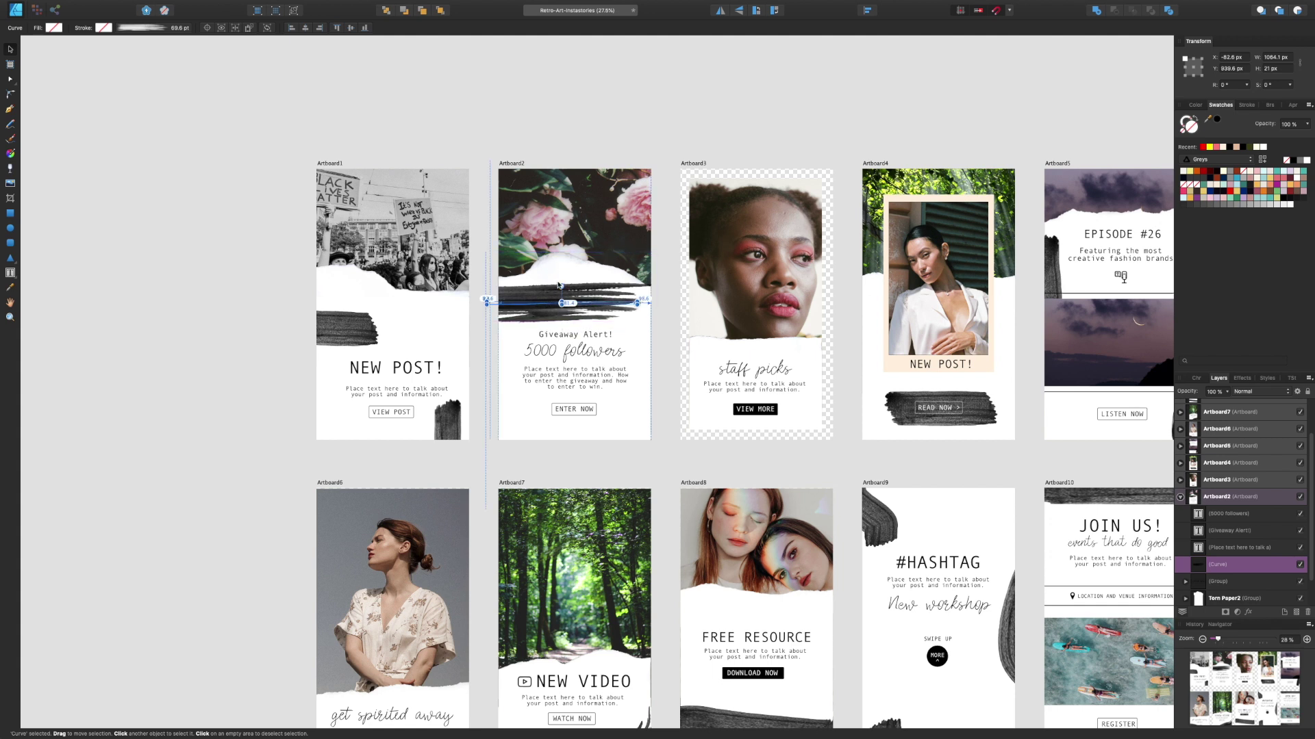